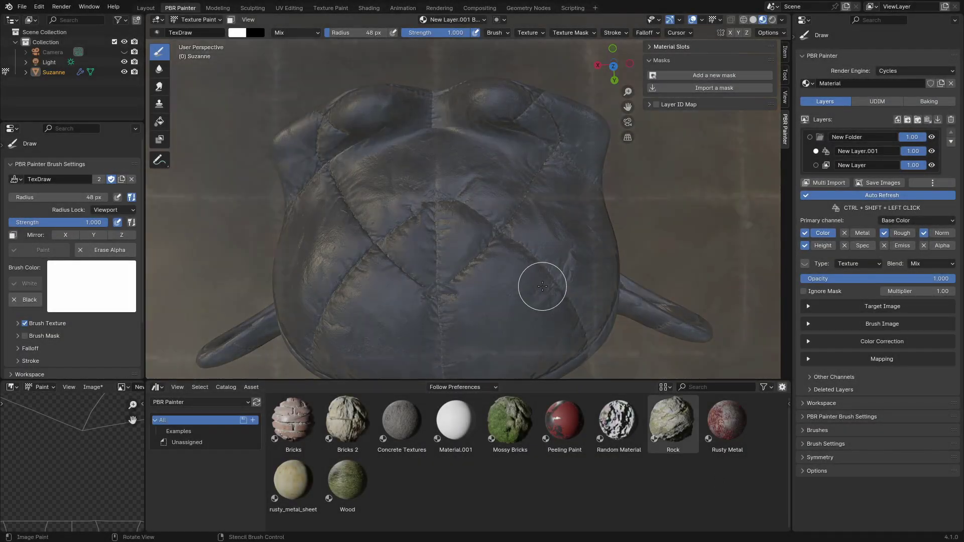
# Step: Switch the texture brush to Erase Alpha and expand its Brush Mask settings
pyautogui.moveTo(489, 278); pyautogui.dragTo(469, 266, button='middle')
pyautogui.click(105, 249)
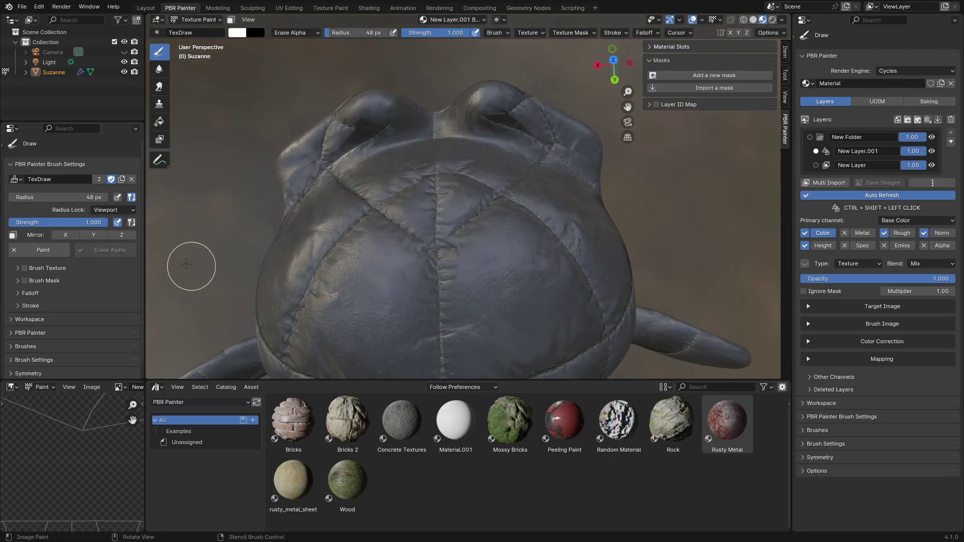
pyautogui.click(18, 280)
pyautogui.click(64, 313)
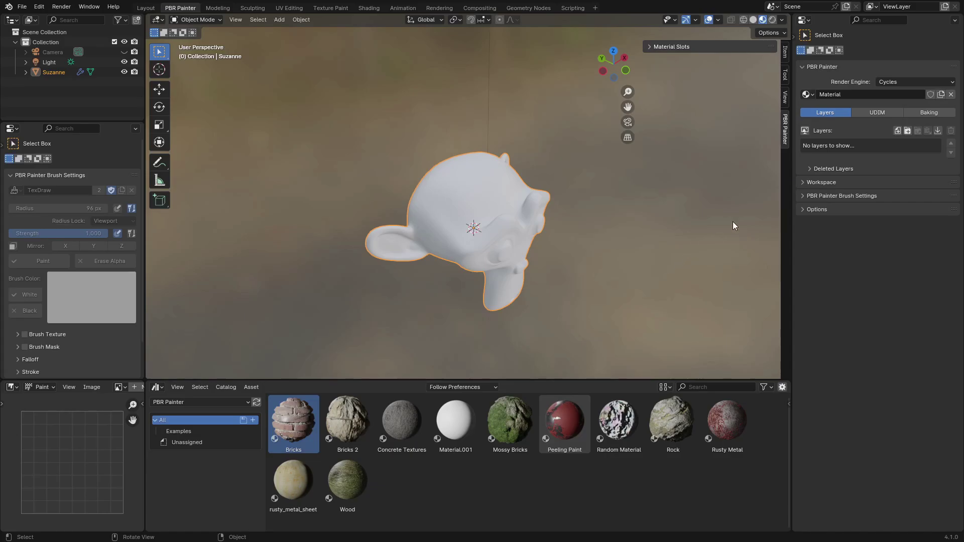
# Step: Add a layer of type Multipaint to Suzanne's material
pyautogui.click(902, 131)
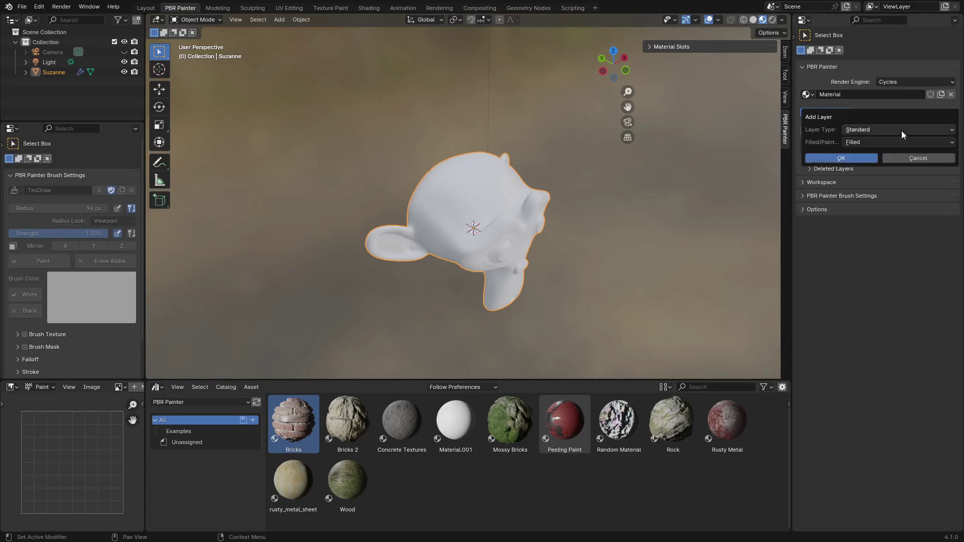
pyautogui.click(855, 131)
pyautogui.click(859, 151)
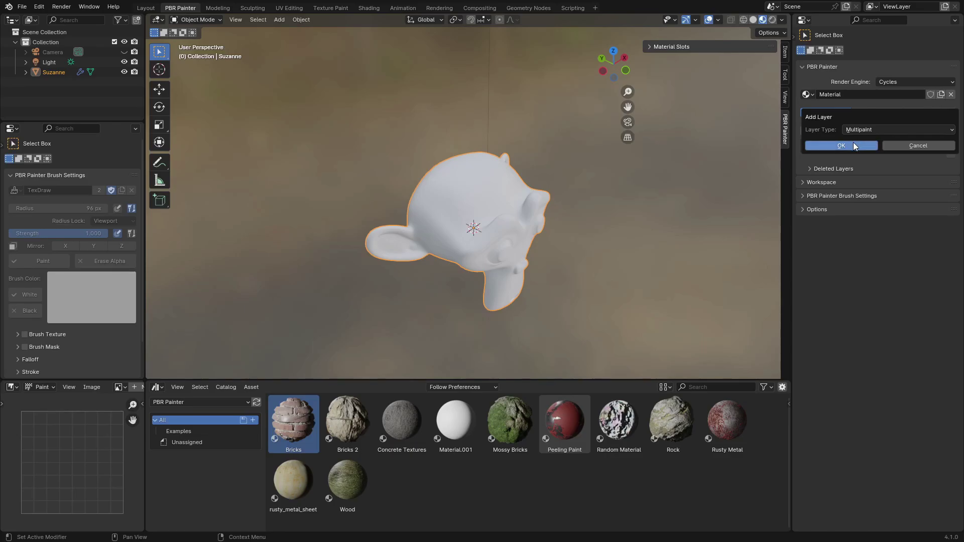
pyautogui.click(851, 145)
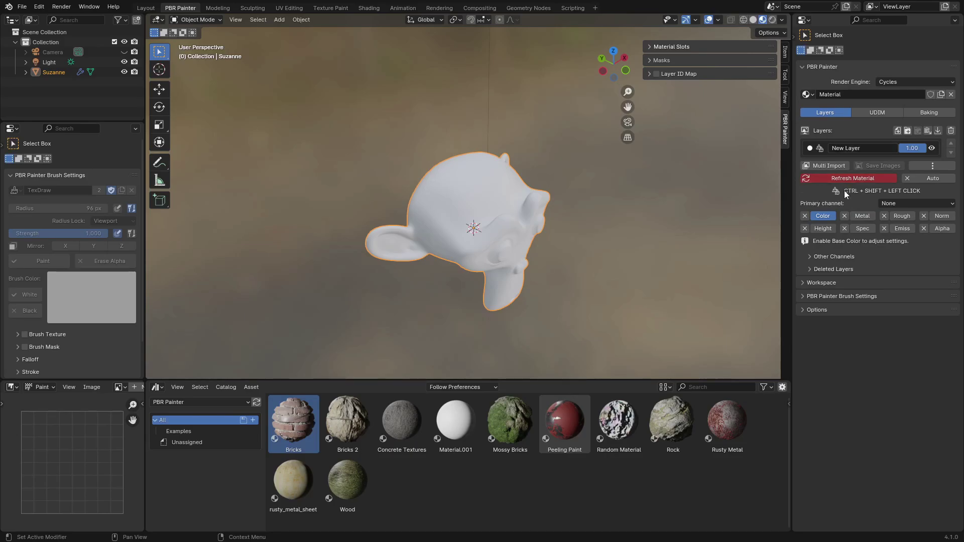
# Step: Turn on automatic material refresh and enable the Color channel of the new layer
pyautogui.click(914, 180)
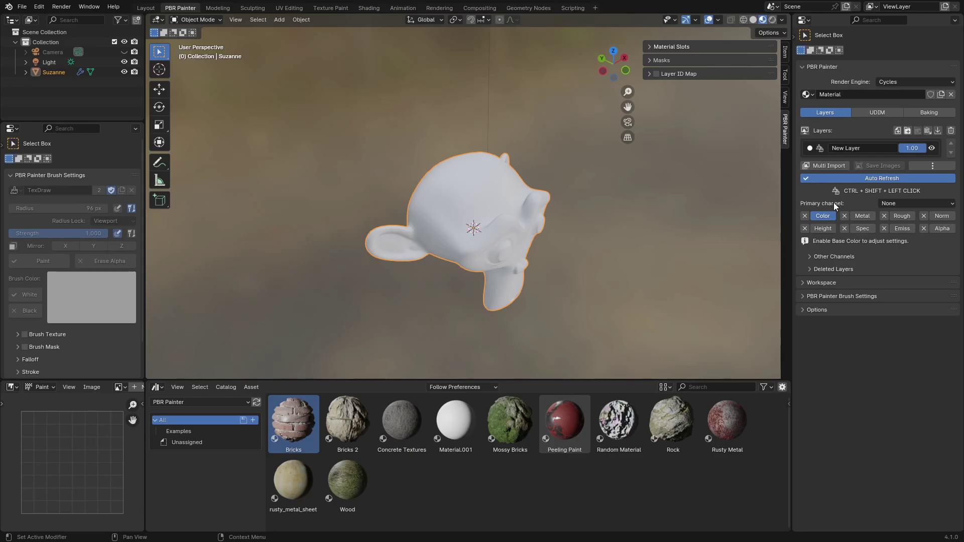
pyautogui.click(804, 217)
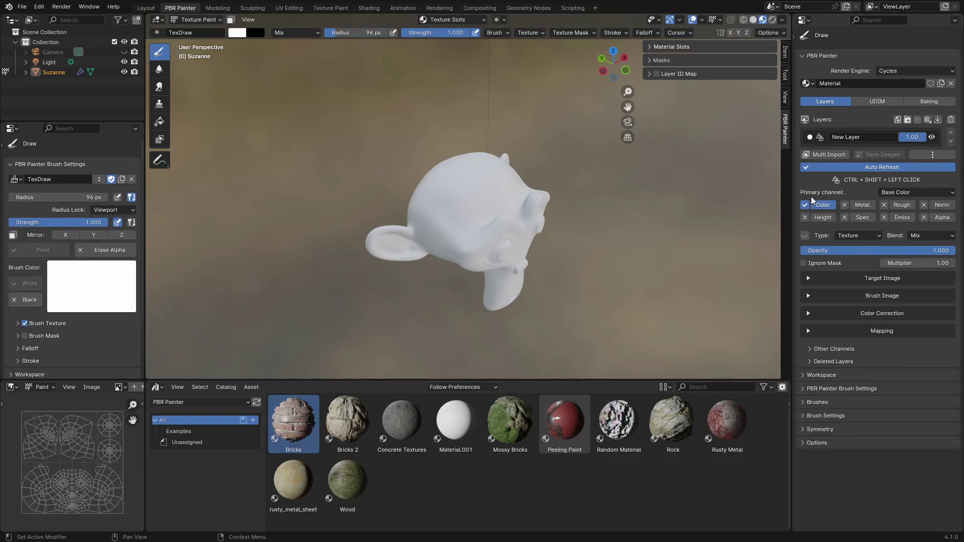
# Step: Examine the Color channel's type options and its Target Image and Brush Image settings
pyautogui.click(838, 236)
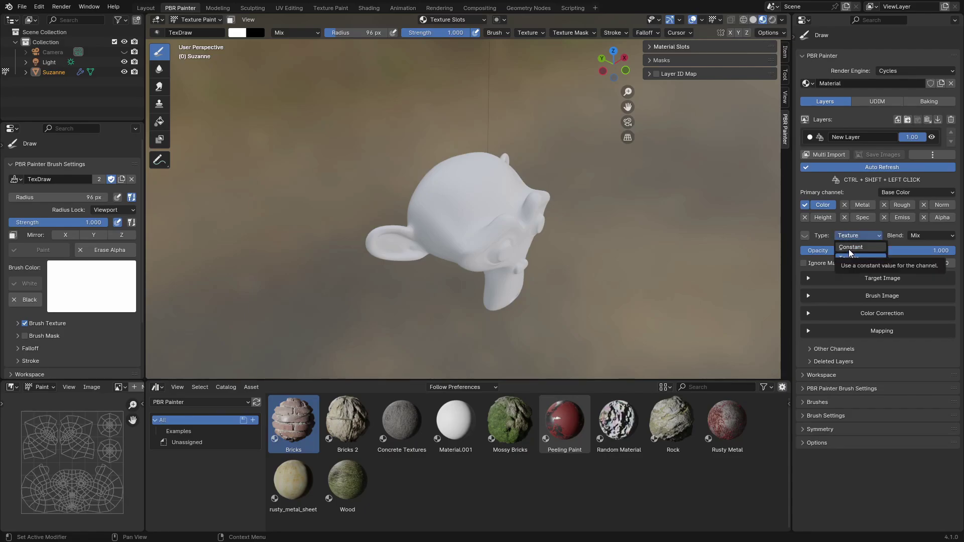
pyautogui.click(829, 239)
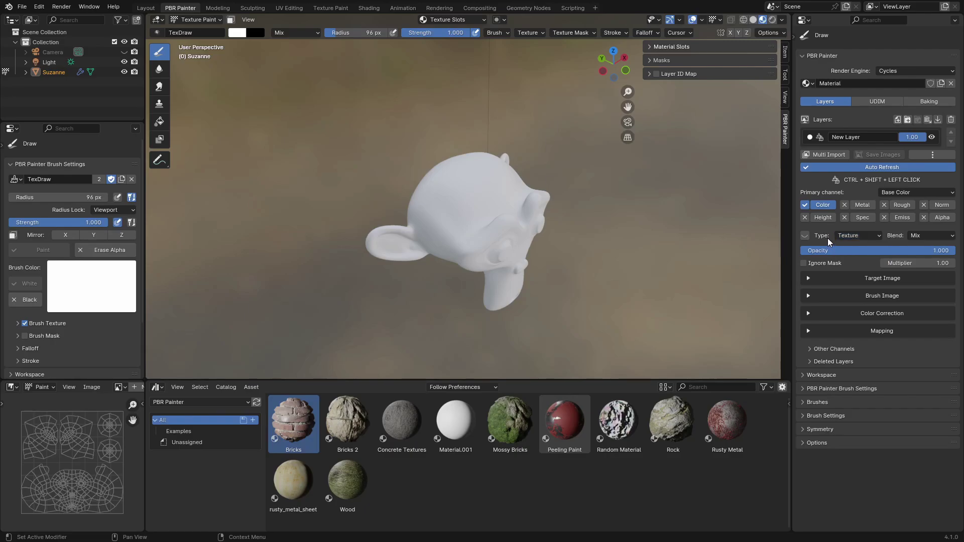
pyautogui.click(840, 278)
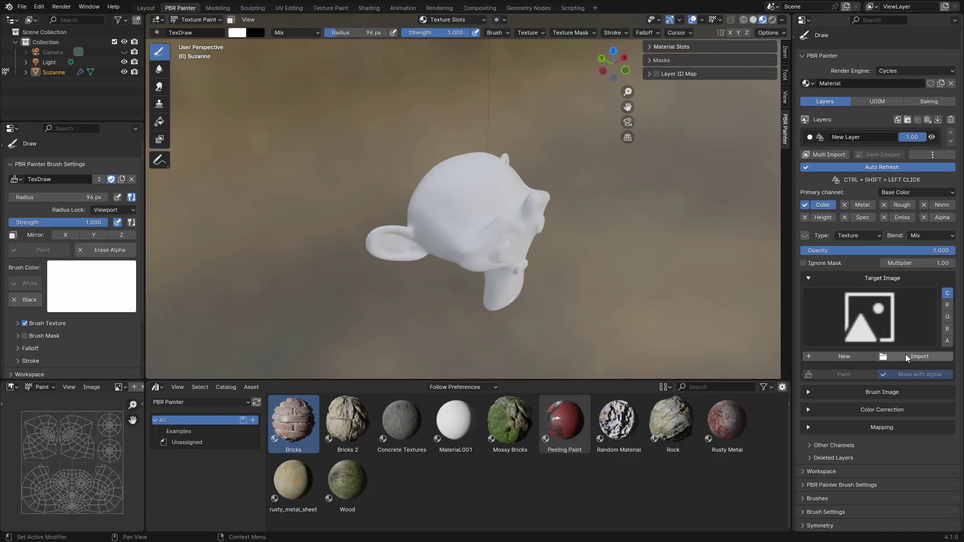
pyautogui.click(869, 278)
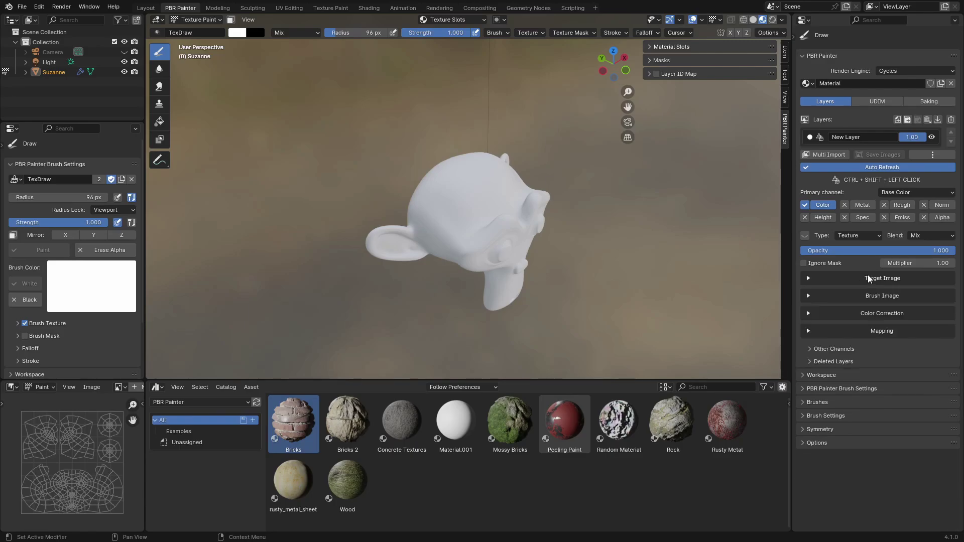
pyautogui.click(852, 296)
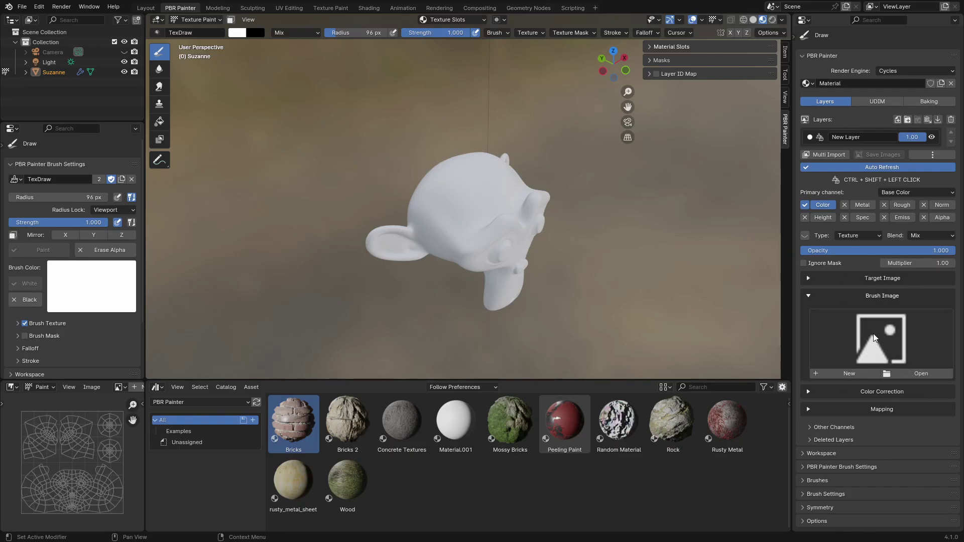
pyautogui.click(872, 296)
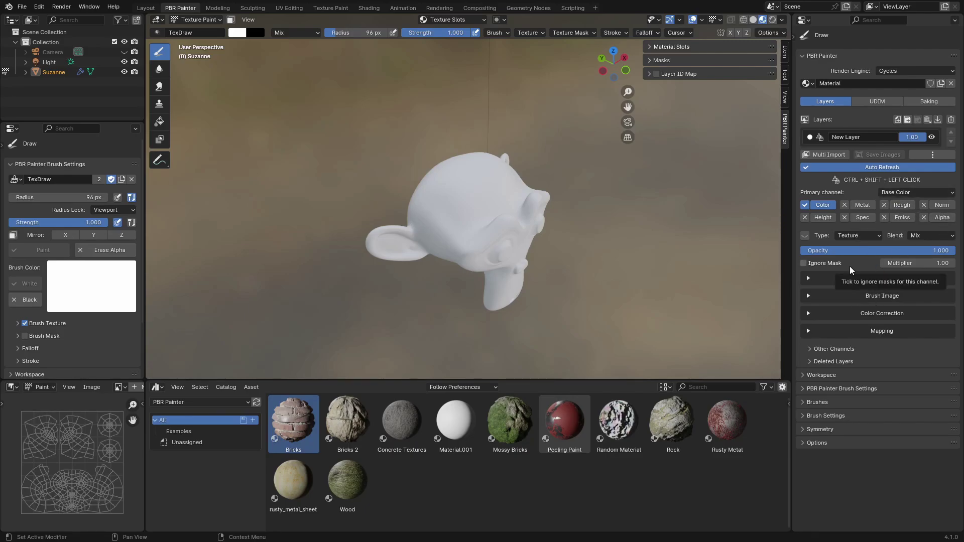
# Step: Start a multiple texture import for the layer with 2k (2048 × 2048) target images created
pyautogui.click(822, 156)
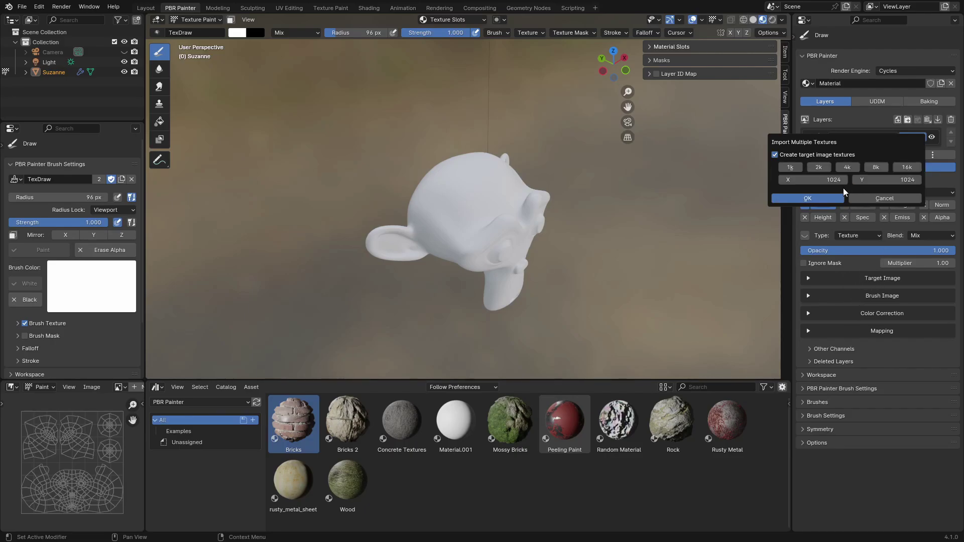
pyautogui.click(826, 169)
pyautogui.click(823, 168)
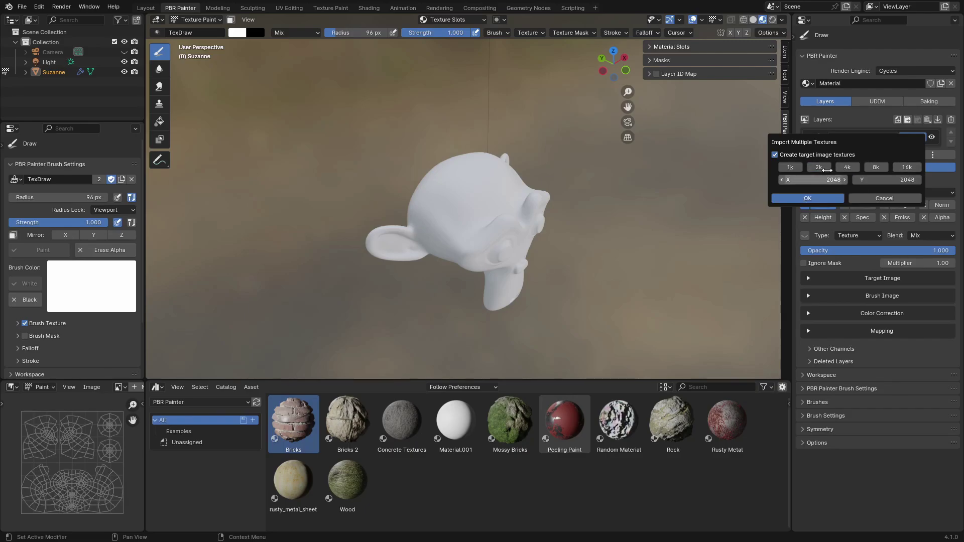
pyautogui.click(827, 196)
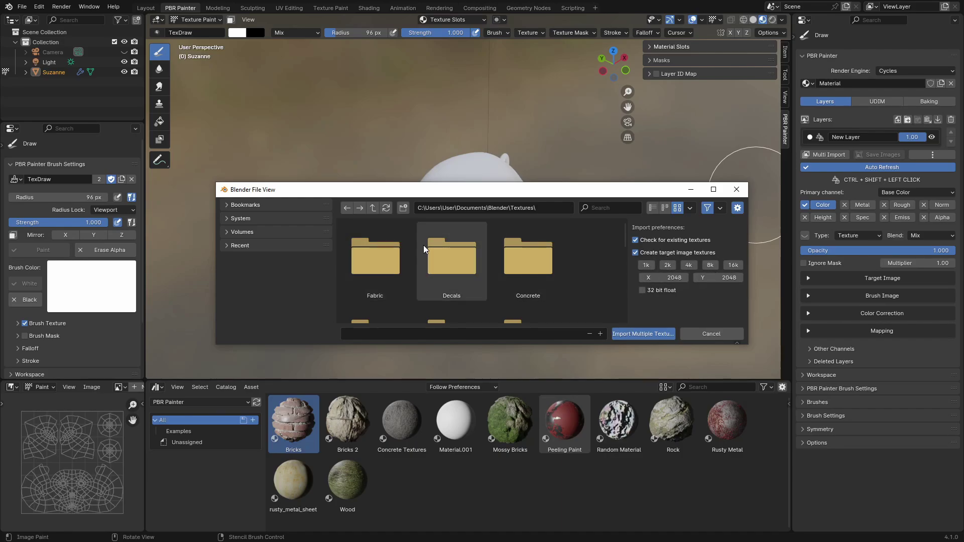
# Step: Import the roughness, ambient occlusion, NormalGL, color and displacement textures from the Rock051_4K-PNG folder inside Rock
pyautogui.scroll(-4, 423, 245)
pyautogui.doubleClick(382, 244)
pyautogui.click(378, 244)
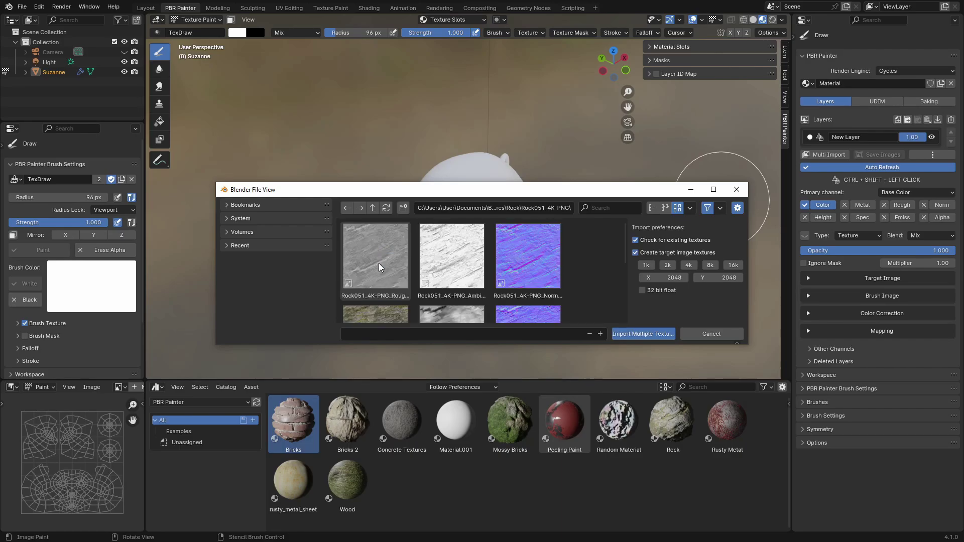
pyautogui.click(378, 263)
pyautogui.keyDown('ctrl'); pyautogui.click(457, 255); pyautogui.keyUp('ctrl')
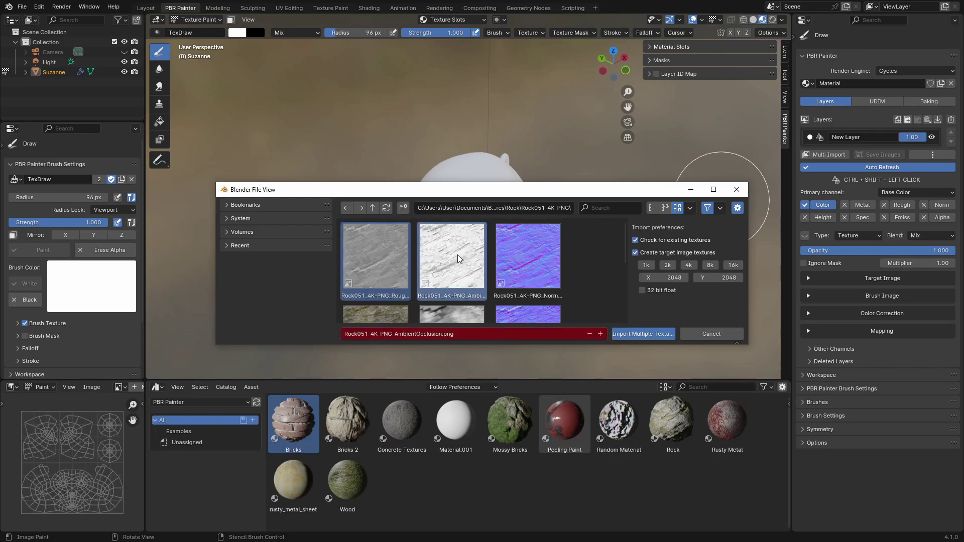
pyautogui.keyDown('ctrl'); pyautogui.click(547, 261); pyautogui.keyUp('ctrl')
pyautogui.scroll(-3, 529, 258)
pyautogui.keyDown('ctrl'); pyautogui.click(376, 261); pyautogui.keyUp('ctrl')
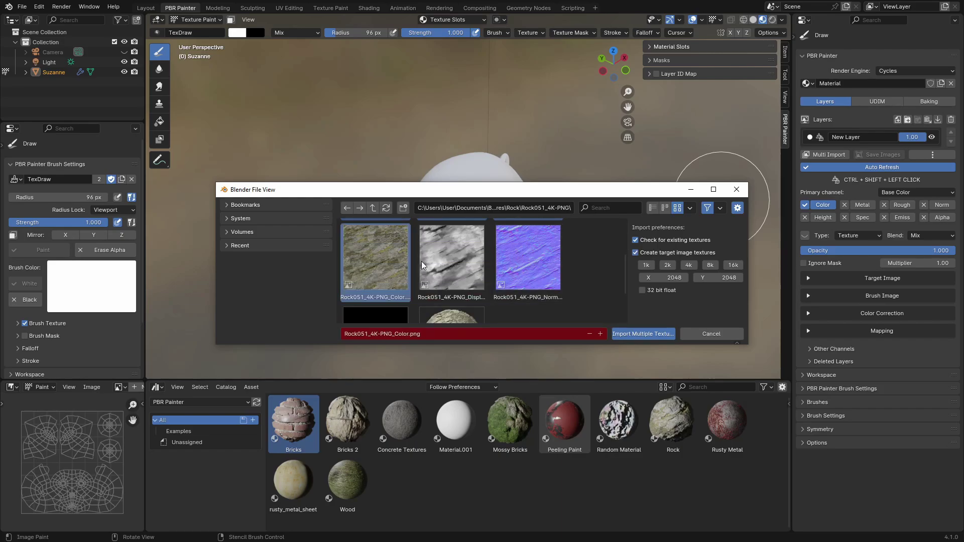
pyautogui.keyDown('ctrl'); pyautogui.click(472, 261); pyautogui.keyUp('ctrl')
pyautogui.scroll(-2, 494, 236)
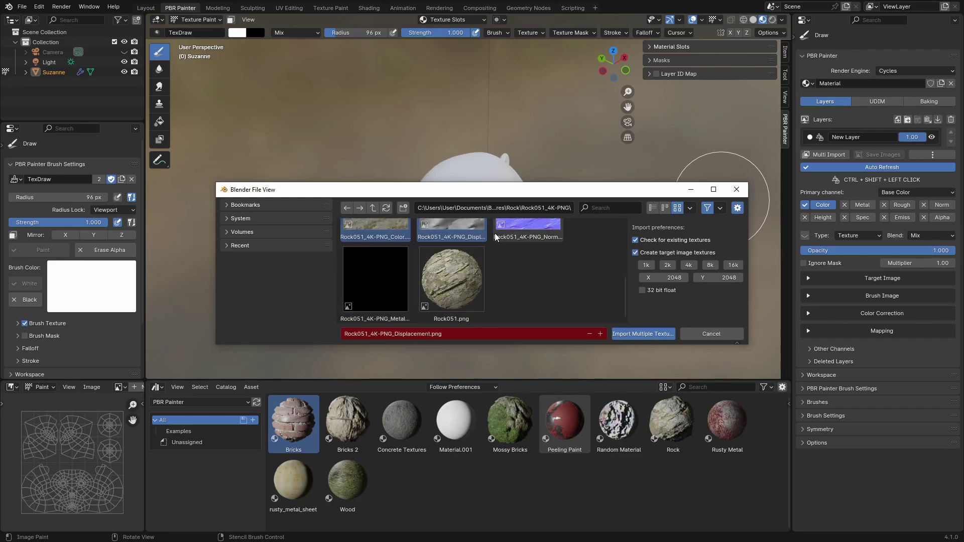
pyautogui.click(646, 334)
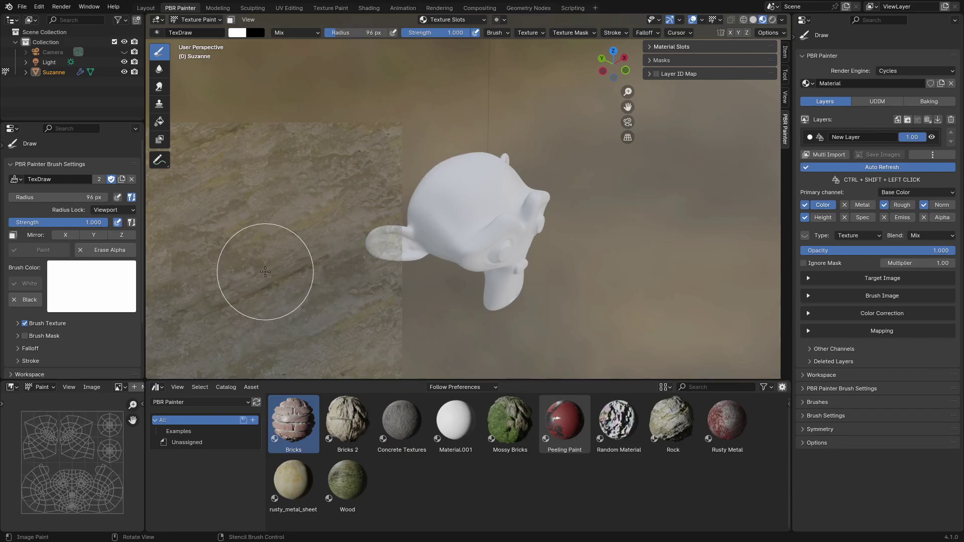
# Step: Review the Color channel's target image and the brush images assigned to the Color and Normal channels
pyautogui.click(812, 279)
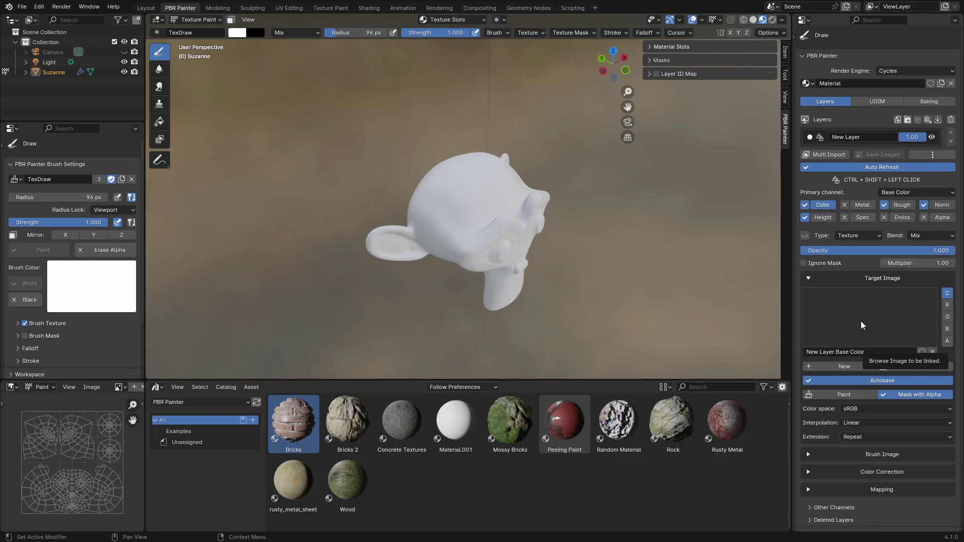
pyautogui.click(829, 155)
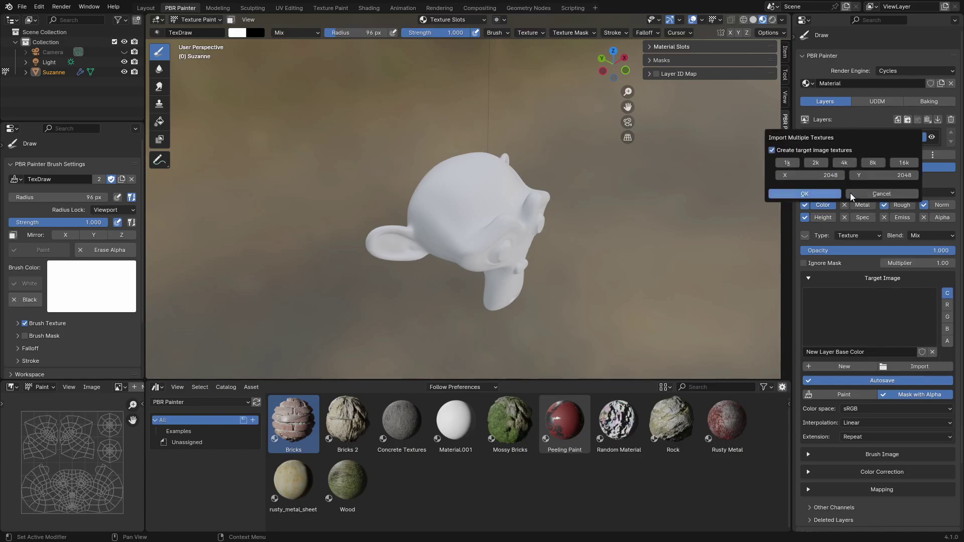
pyautogui.click(875, 198)
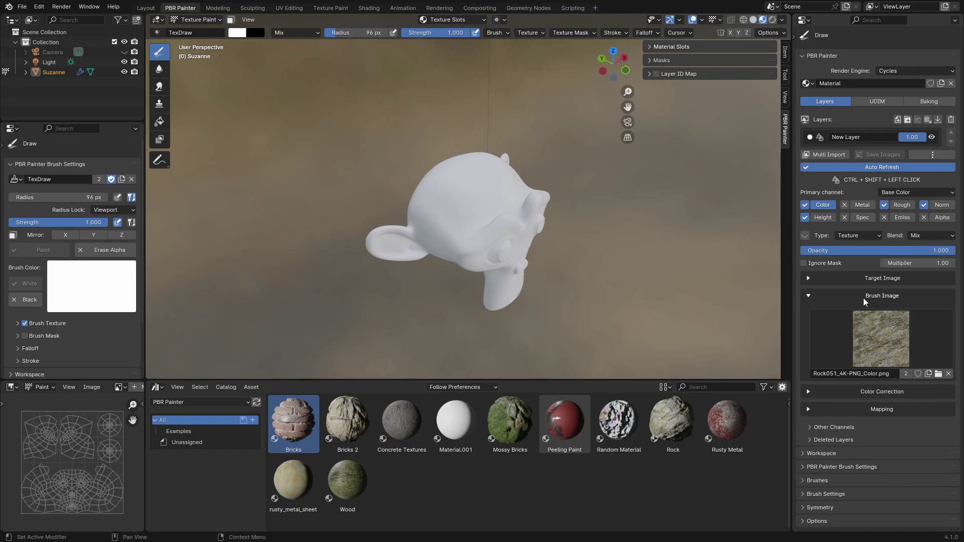
pyautogui.click(940, 205)
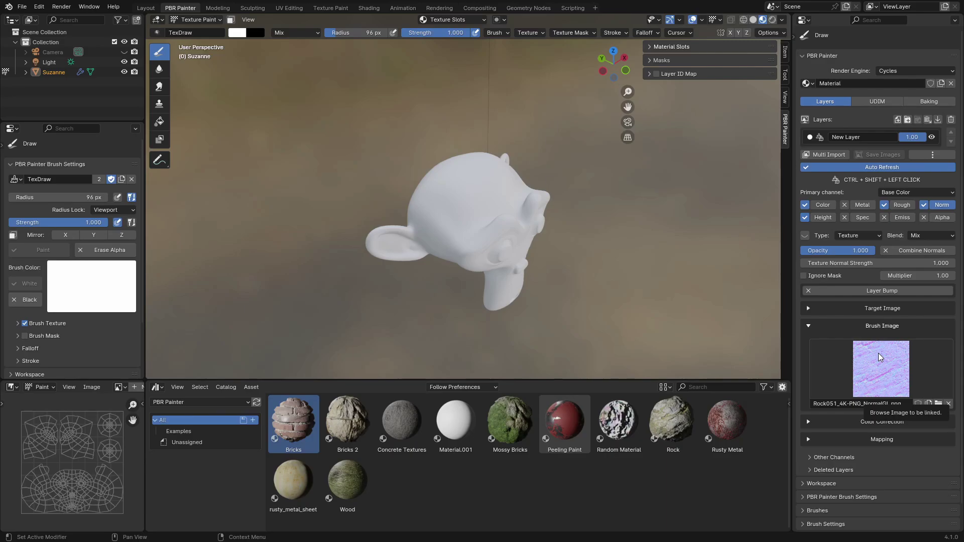
pyautogui.click(822, 205)
# Step: Position the rock stencil over the back of Suzanne's head
pyautogui.moveTo(428, 261); pyautogui.dragTo(490, 261, button='middle')
pyautogui.moveTo(595, 266); pyautogui.dragTo(574, 274, button='middle')
pyautogui.keyDown('shift'); pyautogui.moveTo(471, 246); pyautogui.dragTo(549, 299, button='middle'); pyautogui.keyUp('shift')
pyautogui.moveTo(264, 257); pyautogui.dragTo(545, 216, button='right')
pyautogui.scroll(4, 578, 236)
pyautogui.keyDown('shift'); pyautogui.moveTo(615, 275); pyautogui.dragTo(517, 252, button='middle'); pyautogui.keyUp('shift')
pyautogui.moveTo(570, 227)
pyautogui.mouseDown(button='right')
pyautogui.moveTo(504, 215)
pyautogui.moveTo(559, 269)
pyautogui.moveTo(549, 243)
pyautogui.moveTo(570, 254)
pyautogui.moveTo(583, 238)
pyautogui.mouseUp(button='right')
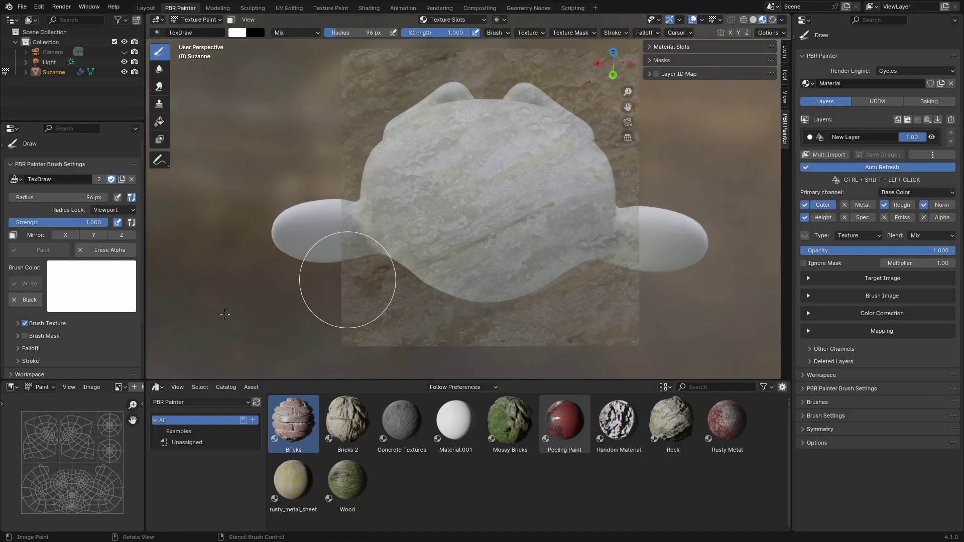
# Step: Expand the brush texture settings, try Random mapping and return the mapping to Stencil
pyautogui.click(24, 324)
pyautogui.click(19, 323)
pyautogui.scroll(-8, 94, 314)
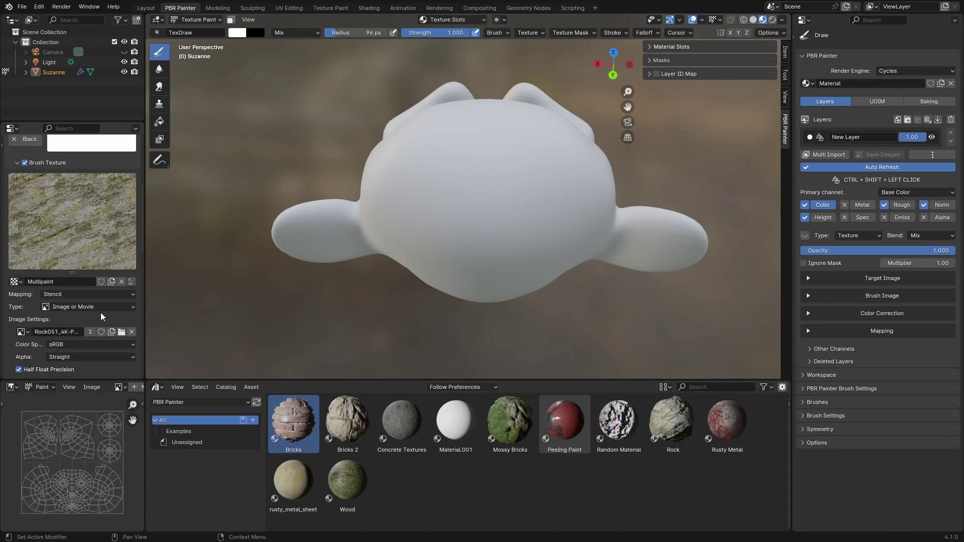
pyautogui.click(71, 293)
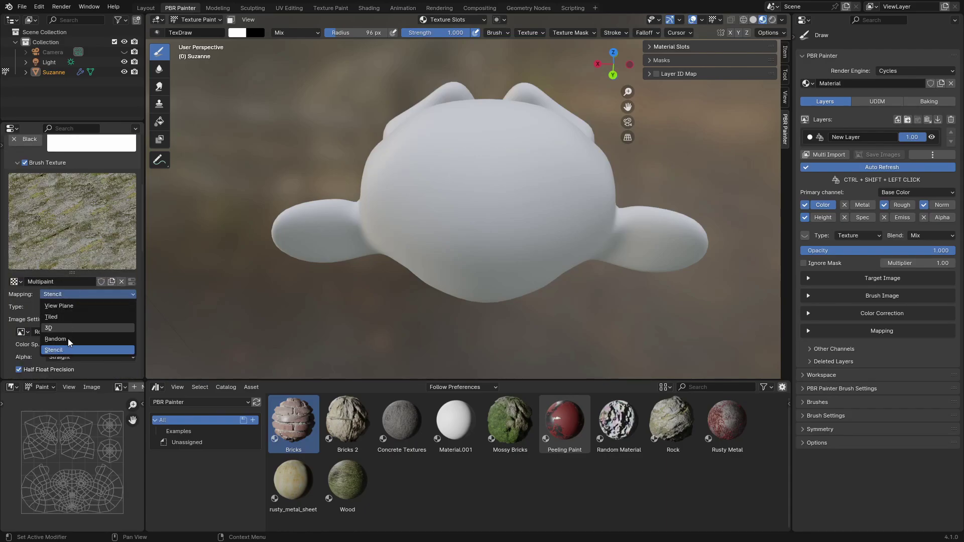
pyautogui.click(67, 338)
pyautogui.click(74, 294)
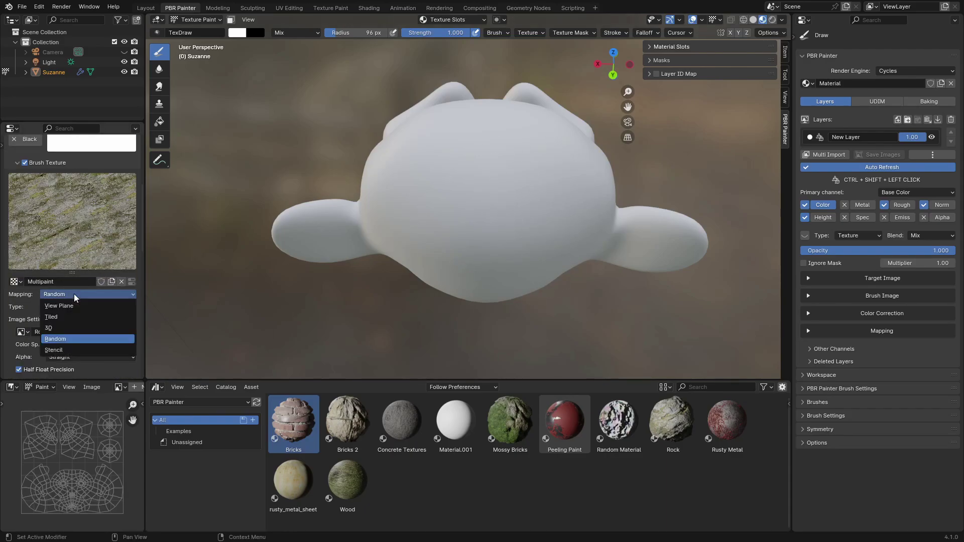
pyautogui.click(59, 351)
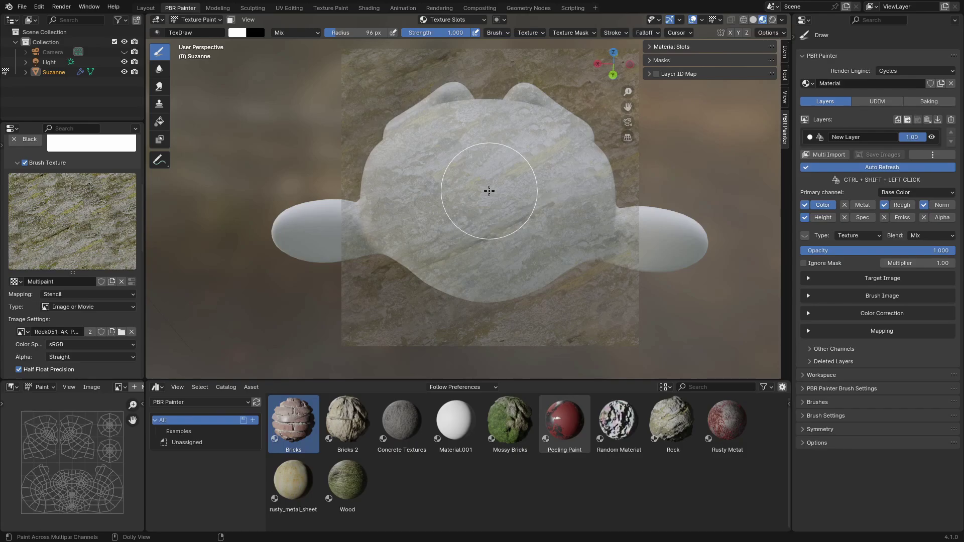
# Step: Paint a rounded rock patch through the stencil on the back of the head and save the work
pyautogui.scroll(1, 486, 201)
pyautogui.scroll(1, 491, 189)
pyautogui.moveTo(498, 179)
pyautogui.mouseDown()
pyautogui.moveTo(462, 198)
pyautogui.moveTo(452, 173)
pyautogui.moveTo(506, 181)
pyautogui.moveTo(517, 215)
pyautogui.moveTo(497, 249)
pyautogui.moveTo(468, 233)
pyautogui.mouseUp()
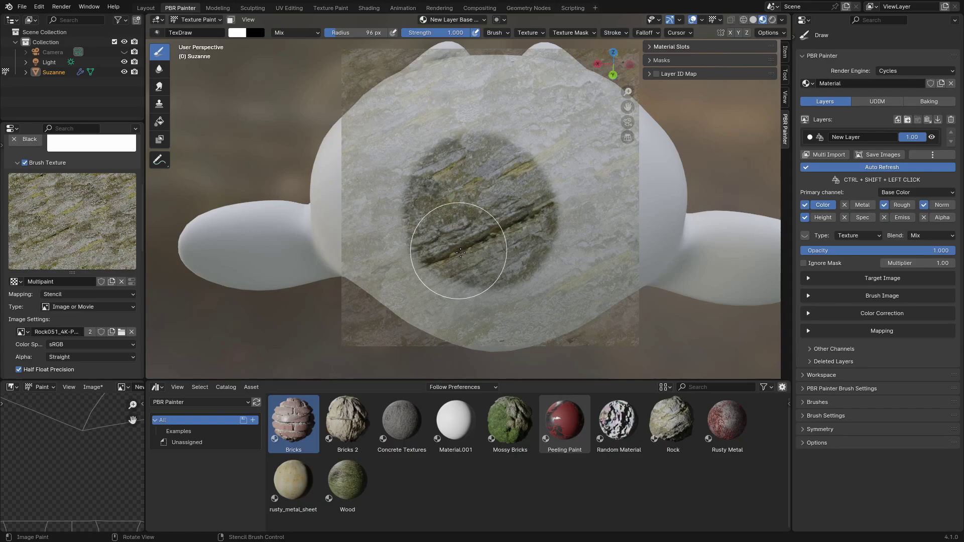
pyautogui.hotkey('ctrl', 's')
# Step: Reposition the stencil over the side of Suzanne's head and paint a second rock patch there
pyautogui.moveTo(451, 224); pyautogui.dragTo(552, 241, button='middle')
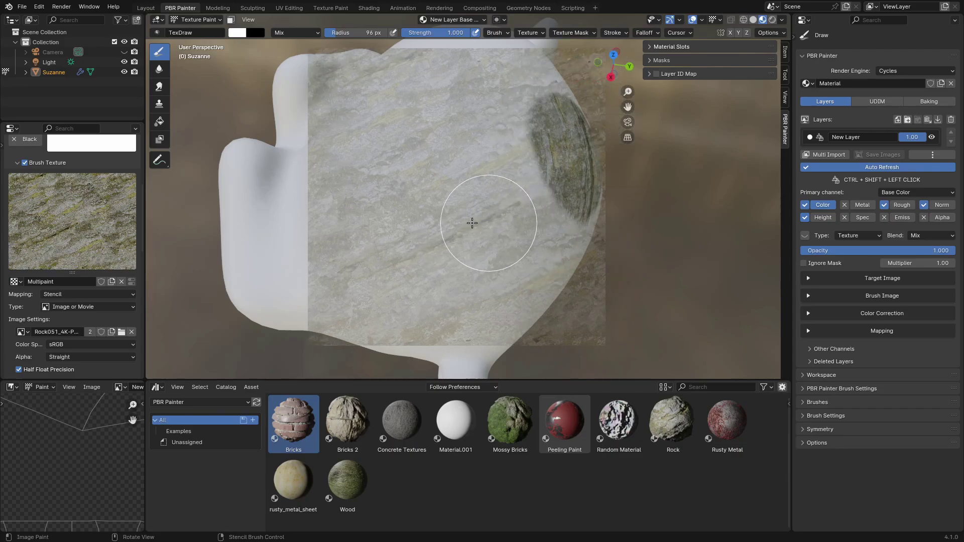
pyautogui.moveTo(478, 223); pyautogui.dragTo(430, 209, button='right')
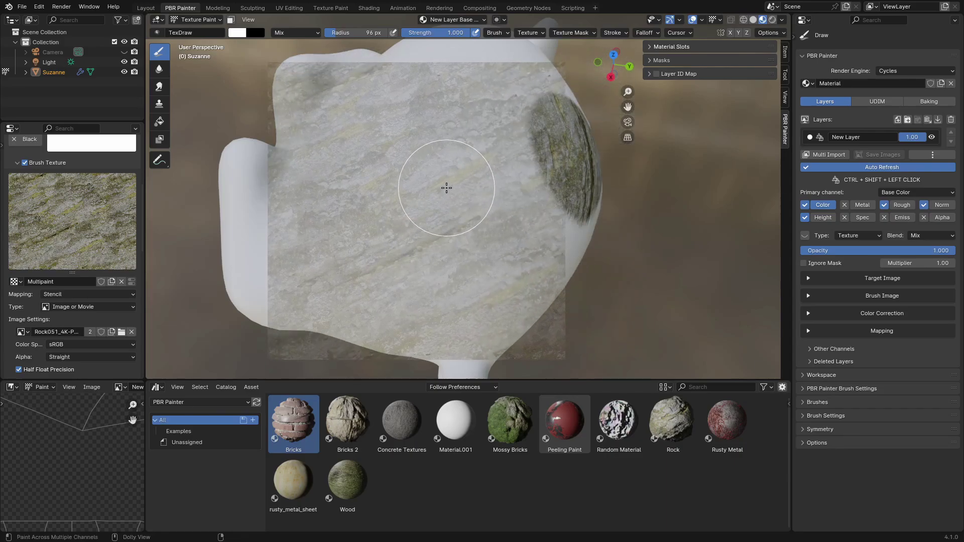
pyautogui.moveTo(444, 188)
pyautogui.mouseDown()
pyautogui.moveTo(415, 198)
pyautogui.moveTo(453, 179)
pyautogui.moveTo(422, 256)
pyautogui.moveTo(433, 247)
pyautogui.moveTo(392, 199)
pyautogui.moveTo(398, 237)
pyautogui.moveTo(419, 172)
pyautogui.mouseUp()
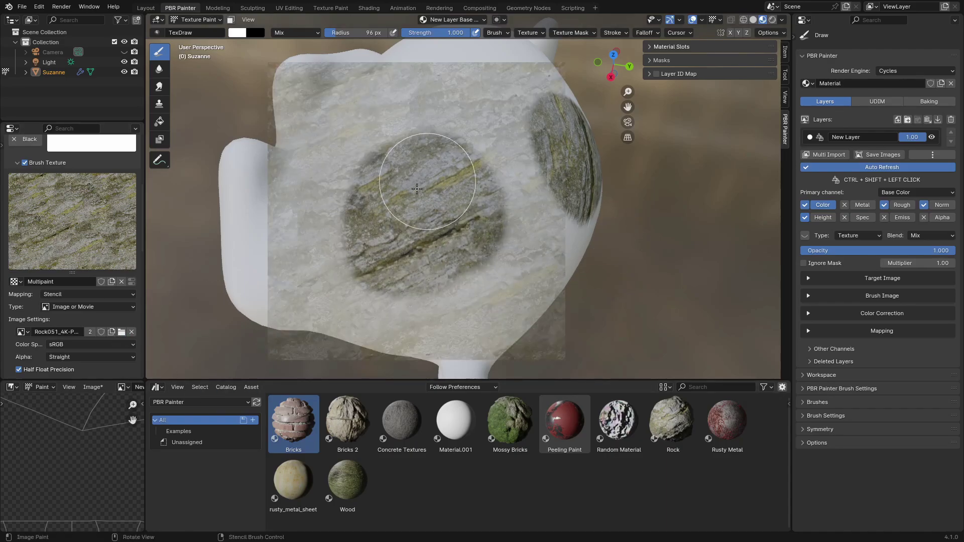
# Step: Switch the view mode to Single Channel and inspect the painted layer's roughness, normal, height and color channels in turn
pyautogui.click(940, 155)
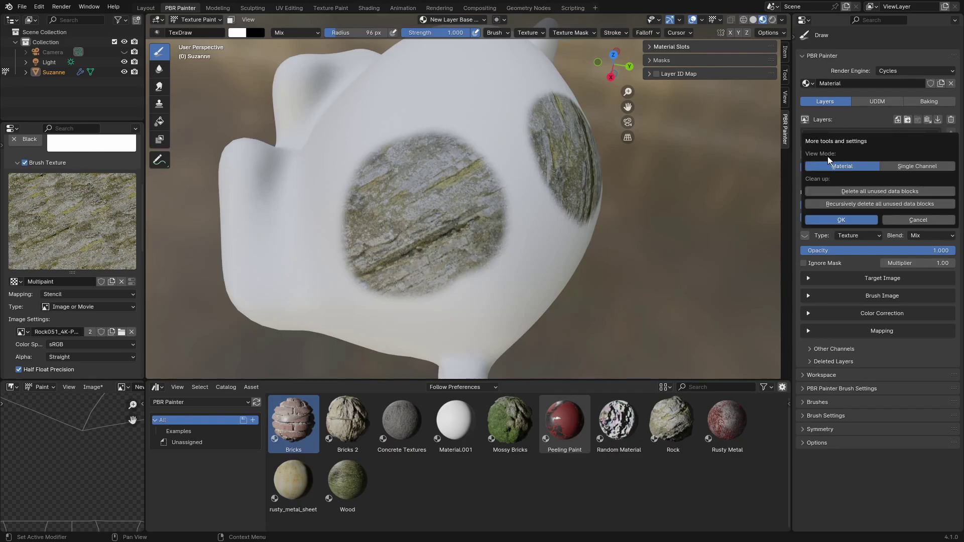
pyautogui.click(916, 169)
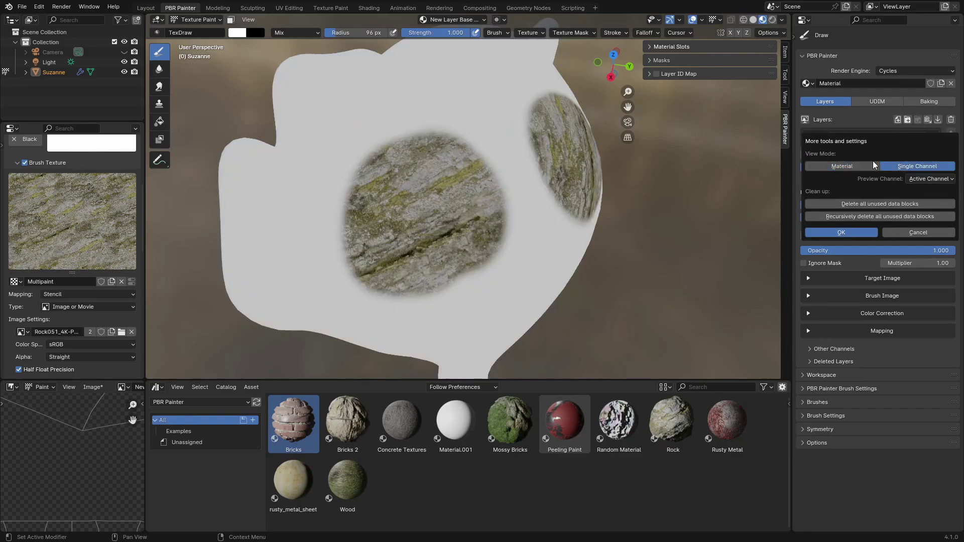
pyautogui.click(929, 233)
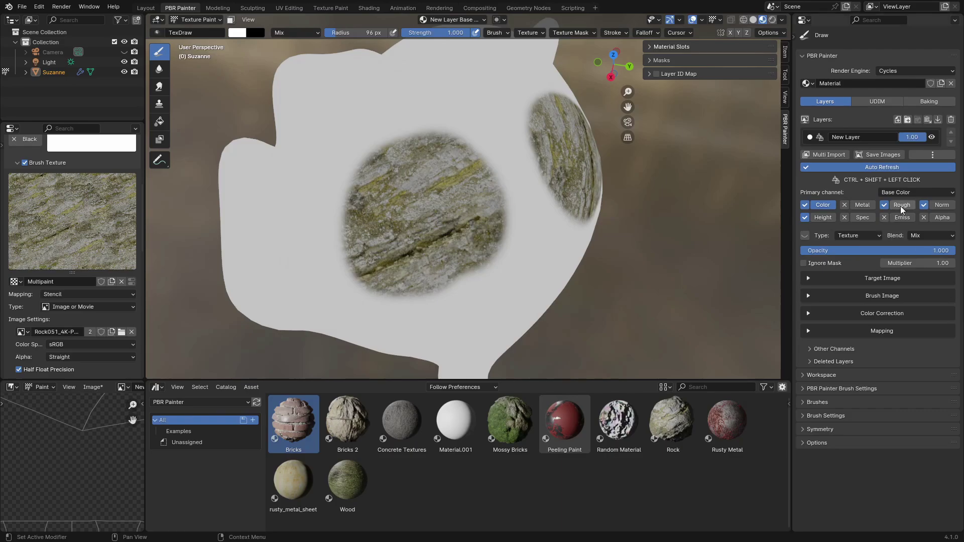
pyautogui.click(901, 205)
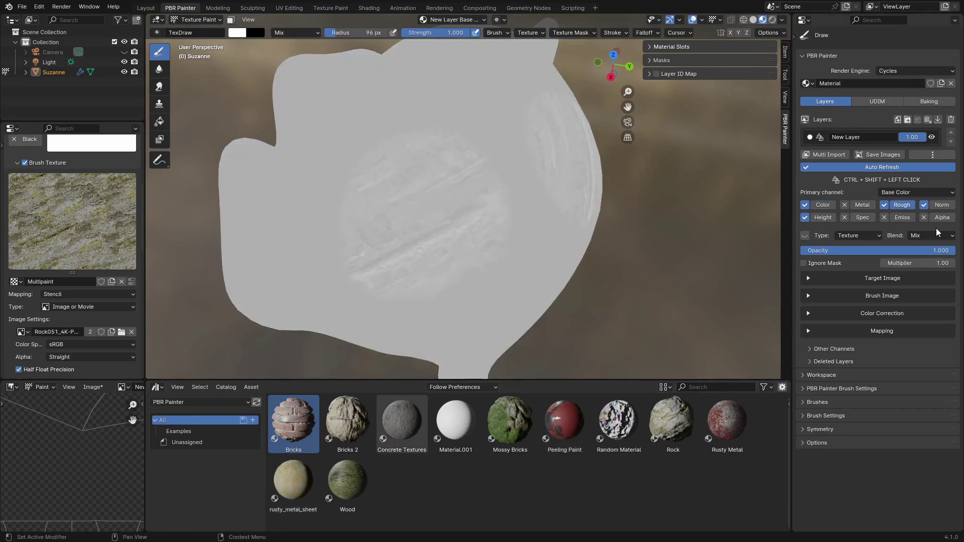
pyautogui.click(940, 205)
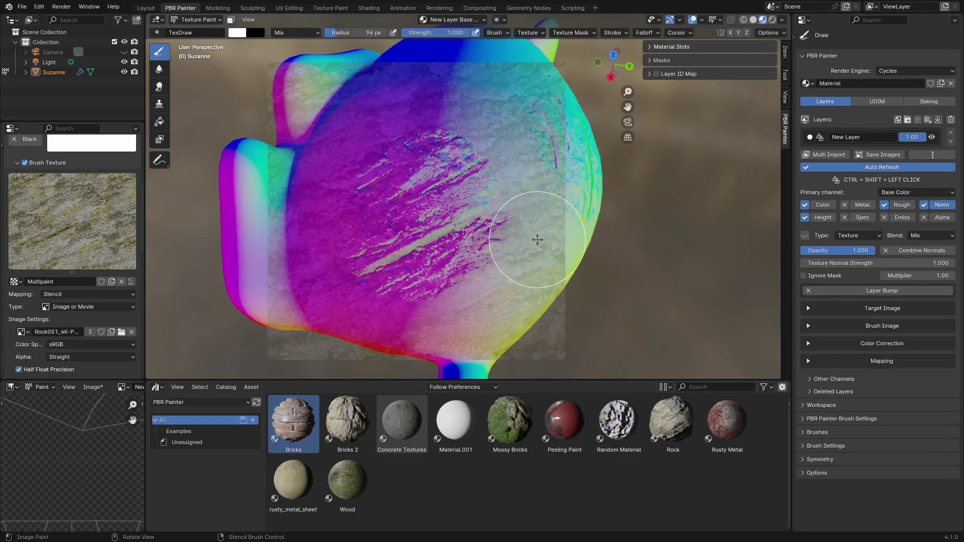
pyautogui.click(823, 217)
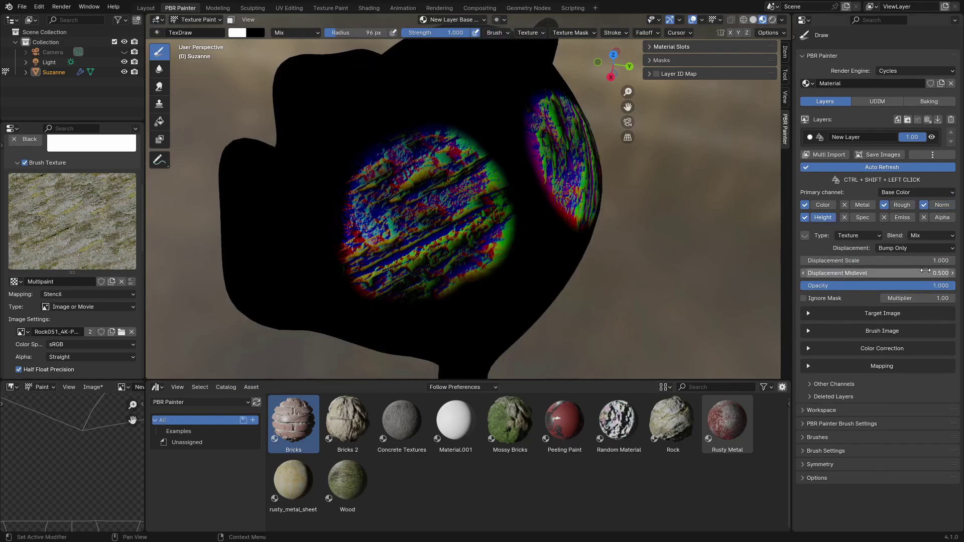
pyautogui.click(822, 205)
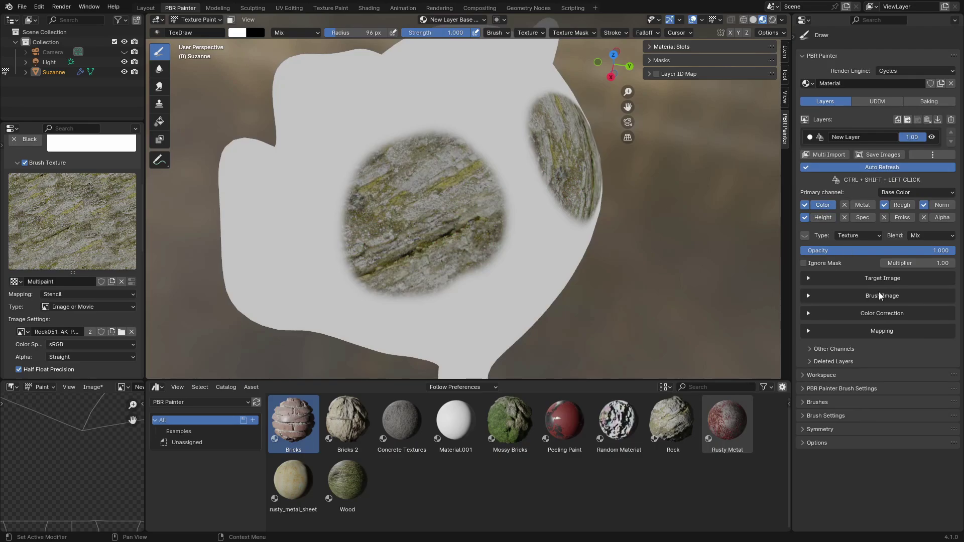
# Step: Check the color channel's target image settings and expand its color correction to try out the AO strength
pyautogui.click(856, 279)
pyautogui.click(856, 279)
pyautogui.click(859, 277)
pyautogui.click(860, 279)
pyautogui.click(862, 314)
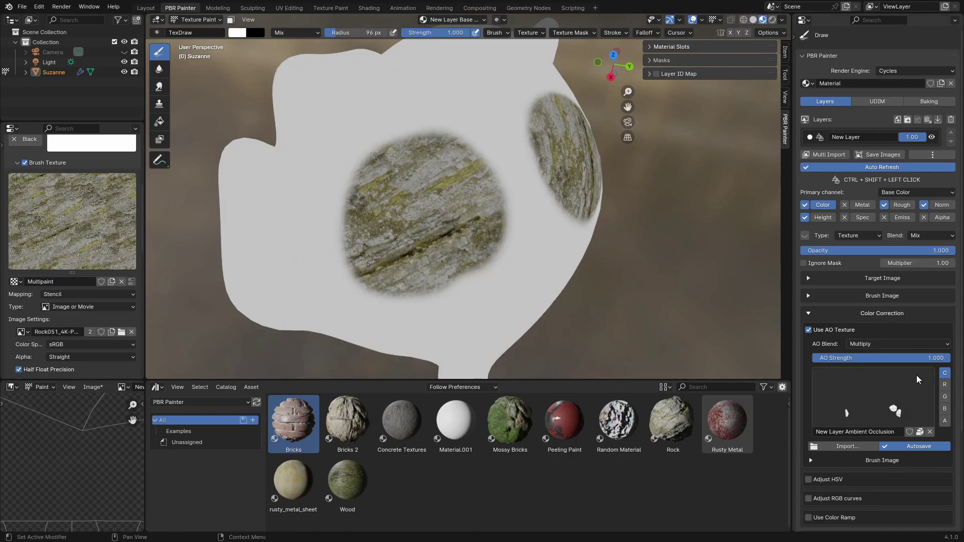
pyautogui.moveTo(915, 356)
pyautogui.mouseDown()
pyautogui.moveTo(812, 356)
pyautogui.moveTo(951, 356)
pyautogui.mouseUp()
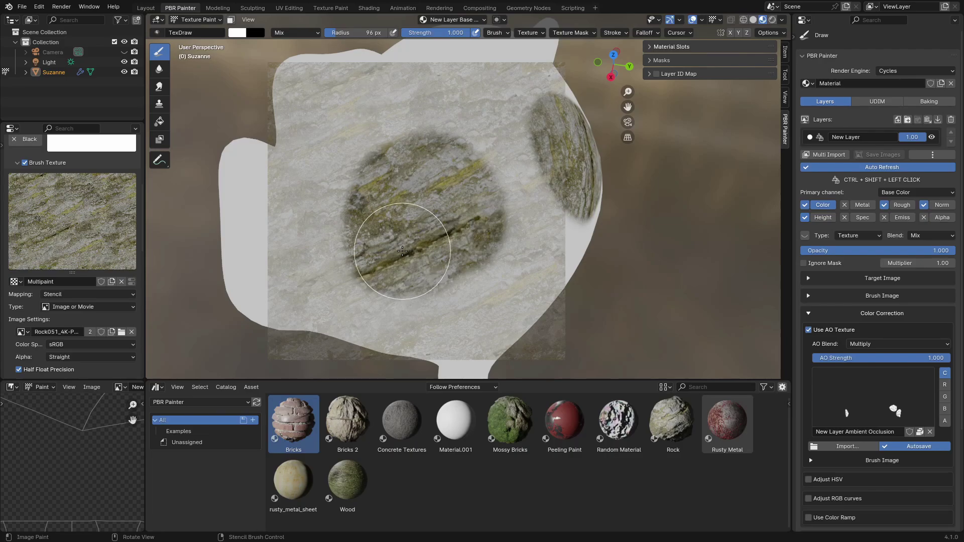
# Step: Set the layer's primary channel to Normal so that the stencil displays the rock's normal map
pyautogui.moveTo(482, 221); pyautogui.dragTo(448, 206, button='middle')
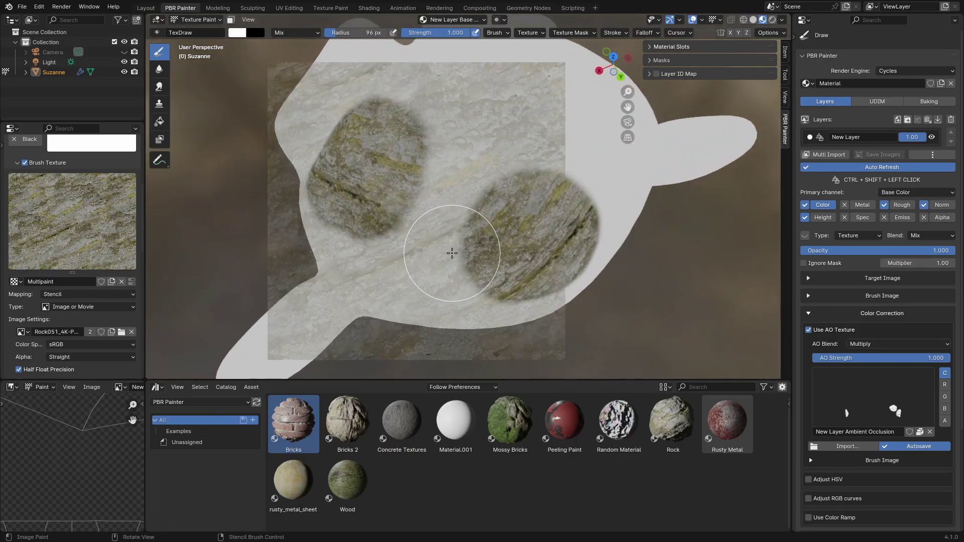
pyautogui.click(898, 193)
pyautogui.click(898, 194)
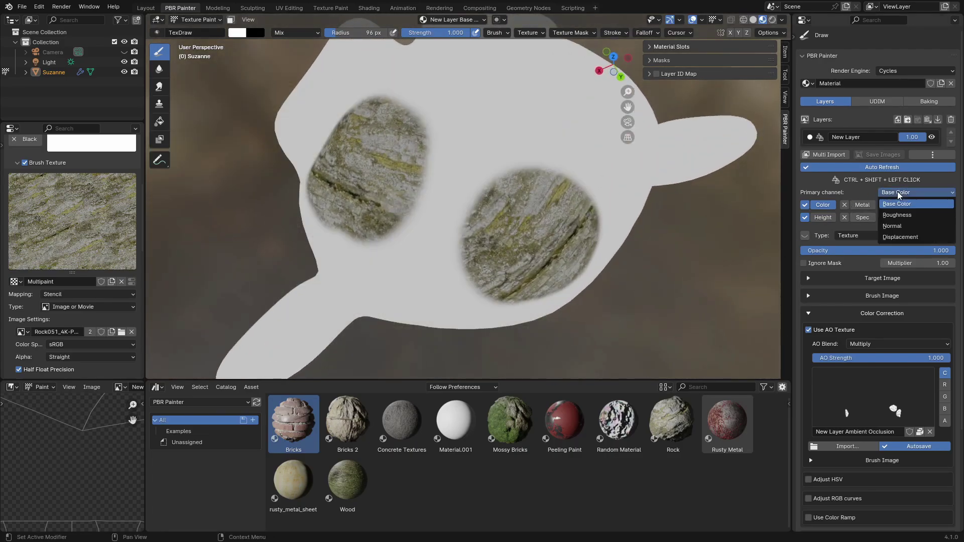
pyautogui.click(897, 226)
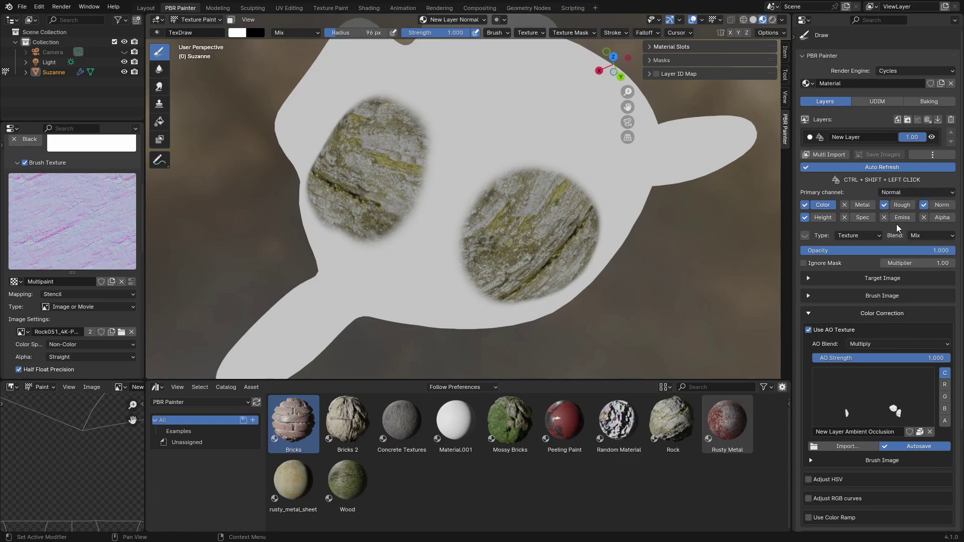
# Step: Return the view mode from Single Channel to Material over an unpainted part of the head
pyautogui.moveTo(471, 271)
pyautogui.mouseDown(button='middle')
pyautogui.moveTo(497, 232)
pyautogui.moveTo(594, 263)
pyautogui.mouseUp(button='middle')
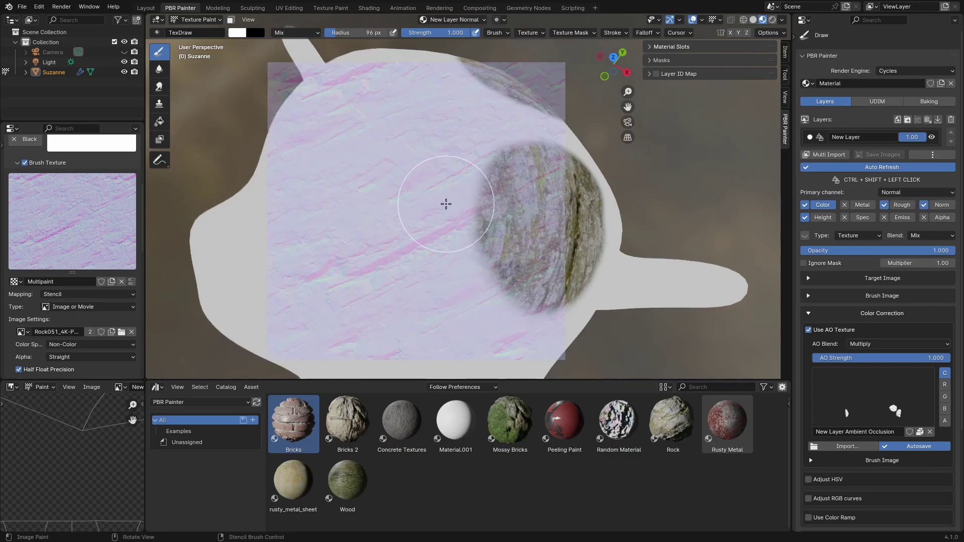
pyautogui.click(932, 155)
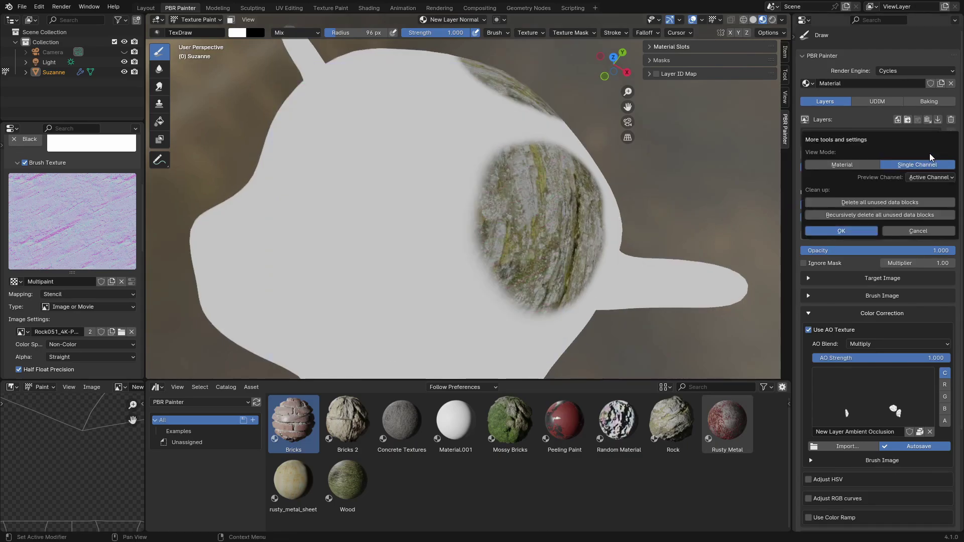
pyautogui.click(834, 166)
pyautogui.click(833, 221)
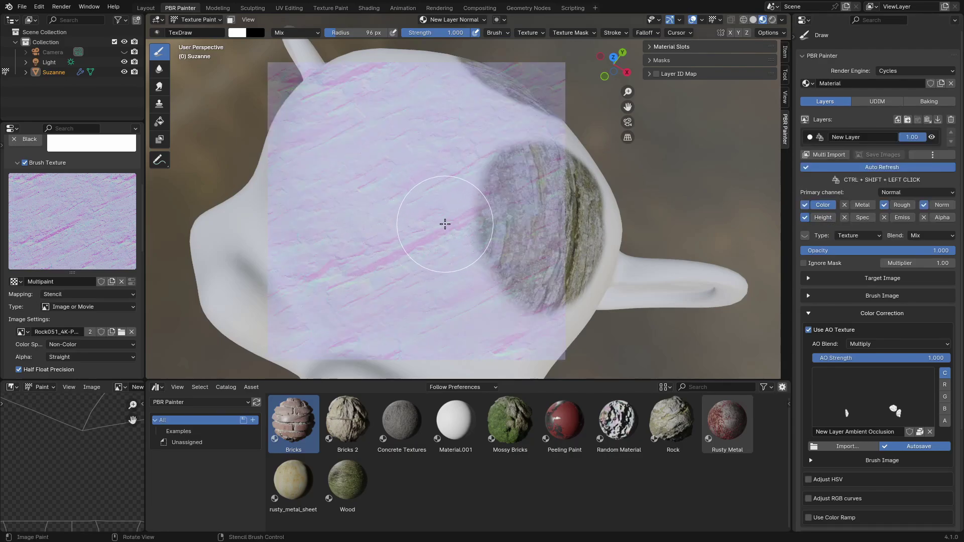
# Step: Paint two more rounded rock patches through the normal-map stencil on unpainted parts of Suzanne's head
pyautogui.moveTo(451, 217)
pyautogui.keyDown('ctrl'); pyautogui.keyDown('shift'); pyautogui.mouseDown()
pyautogui.moveTo(379, 218)
pyautogui.moveTo(456, 246)
pyautogui.moveTo(432, 186)
pyautogui.moveTo(396, 225)
pyautogui.mouseUp(); pyautogui.keyUp('shift'); pyautogui.keyUp('ctrl')
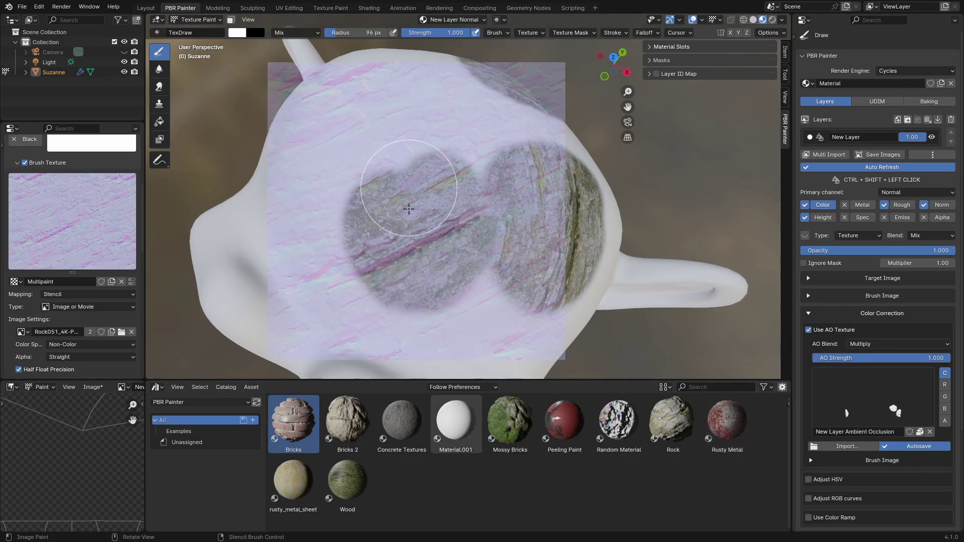
pyautogui.moveTo(355, 220)
pyautogui.mouseDown(button='middle')
pyautogui.moveTo(428, 221)
pyautogui.moveTo(457, 210)
pyautogui.moveTo(435, 286)
pyautogui.moveTo(451, 207)
pyautogui.mouseUp(button='middle')
pyautogui.moveTo(452, 215)
pyautogui.keyDown('ctrl'); pyautogui.keyDown('shift'); pyautogui.mouseDown()
pyautogui.moveTo(368, 262)
pyautogui.moveTo(376, 268)
pyautogui.moveTo(400, 211)
pyautogui.moveTo(450, 194)
pyautogui.moveTo(459, 249)
pyautogui.moveTo(437, 263)
pyautogui.mouseUp(); pyautogui.keyUp('shift'); pyautogui.keyUp('ctrl')
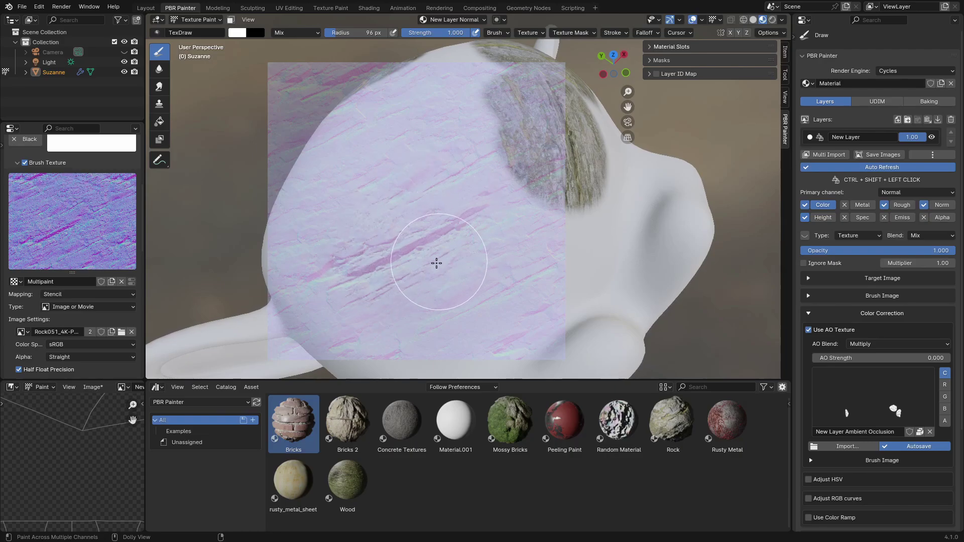
pyautogui.keyDown('ctrl'); pyautogui.keyDown('shift'); pyautogui.click(415, 236); pyautogui.keyUp('shift'); pyautogui.keyUp('ctrl')
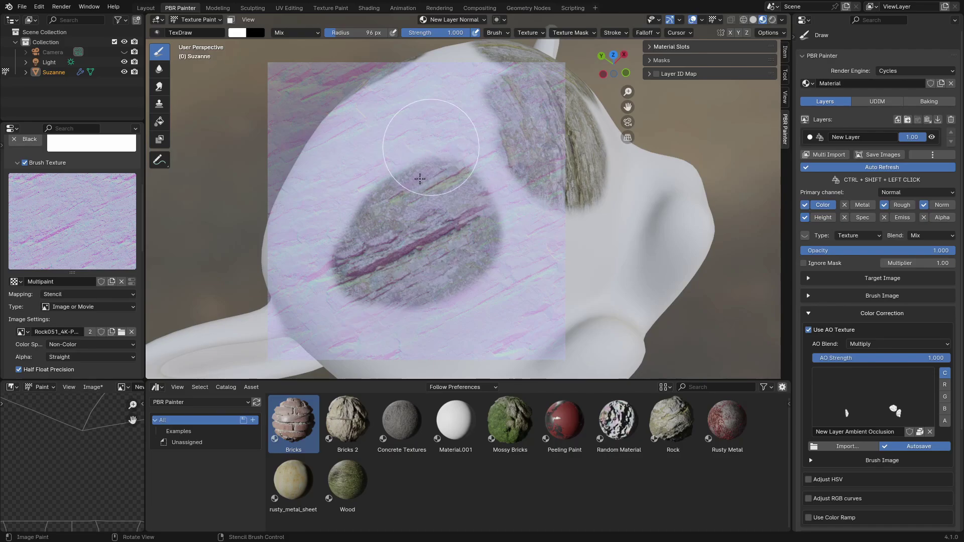
# Step: Delete the painted rock layer and add a fresh Multipaint layer to the material
pyautogui.click(951, 120)
pyautogui.click(839, 133)
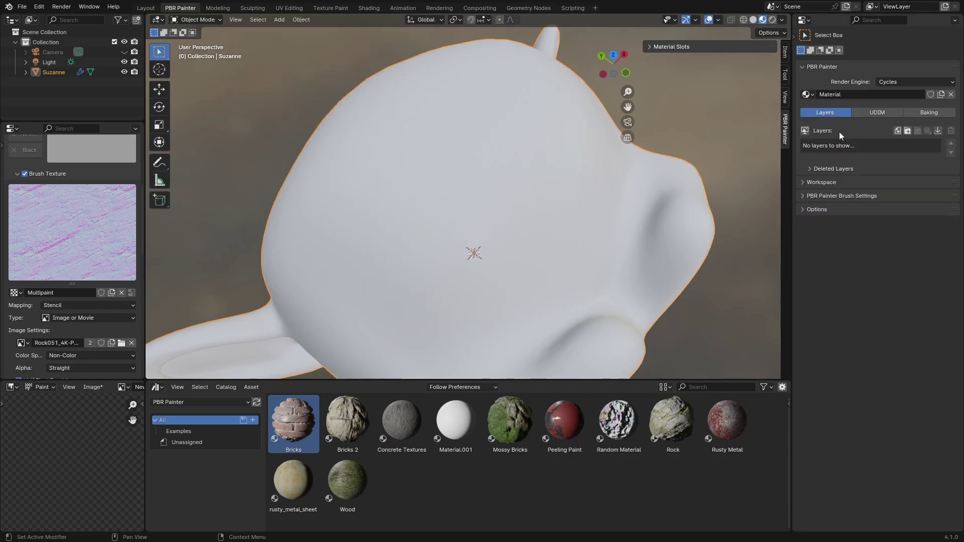
pyautogui.click(898, 130)
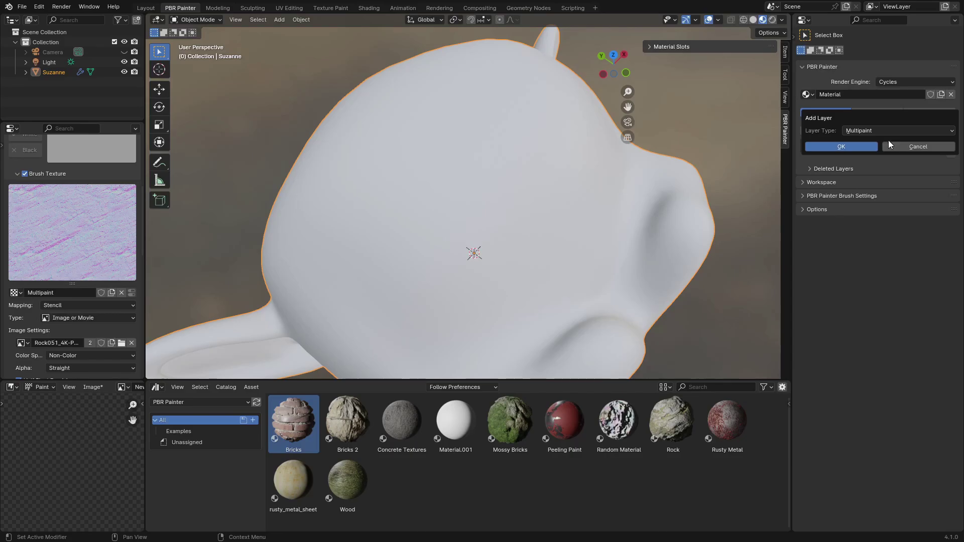
pyautogui.click(847, 147)
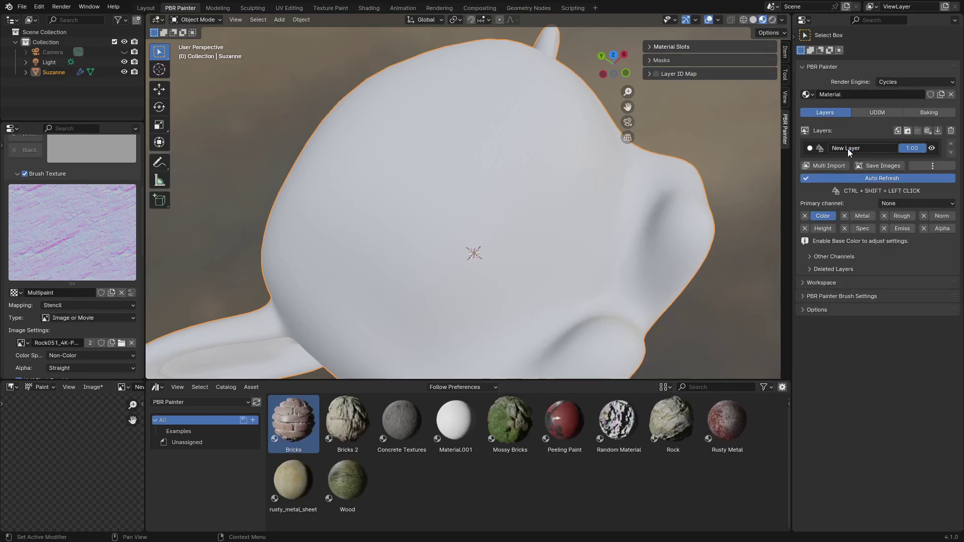
# Step: Start a multi-texture import for the new layer and browse to the decals_0001_4k folder inside Decals
pyautogui.click(819, 166)
pyautogui.click(823, 205)
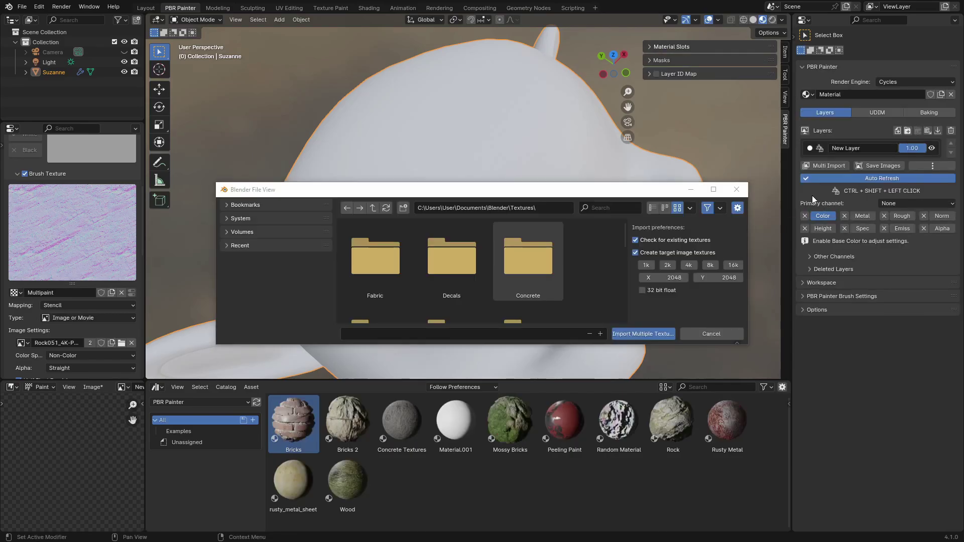
pyautogui.doubleClick(467, 264)
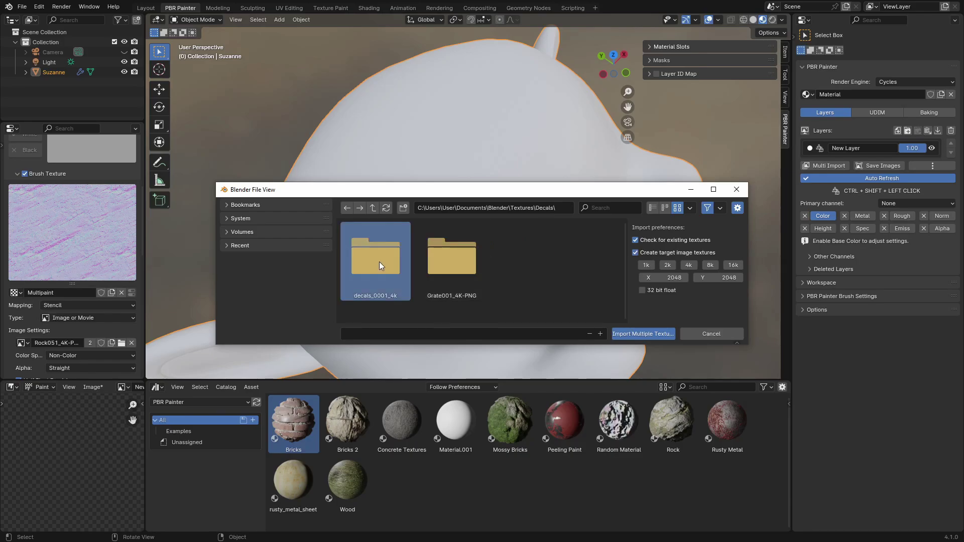
pyautogui.doubleClick(379, 261)
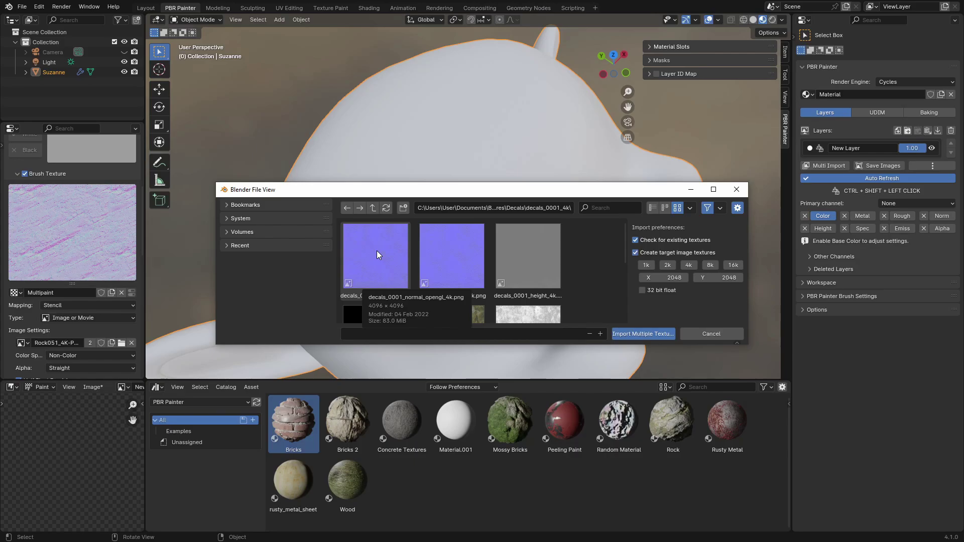
pyautogui.click(377, 251)
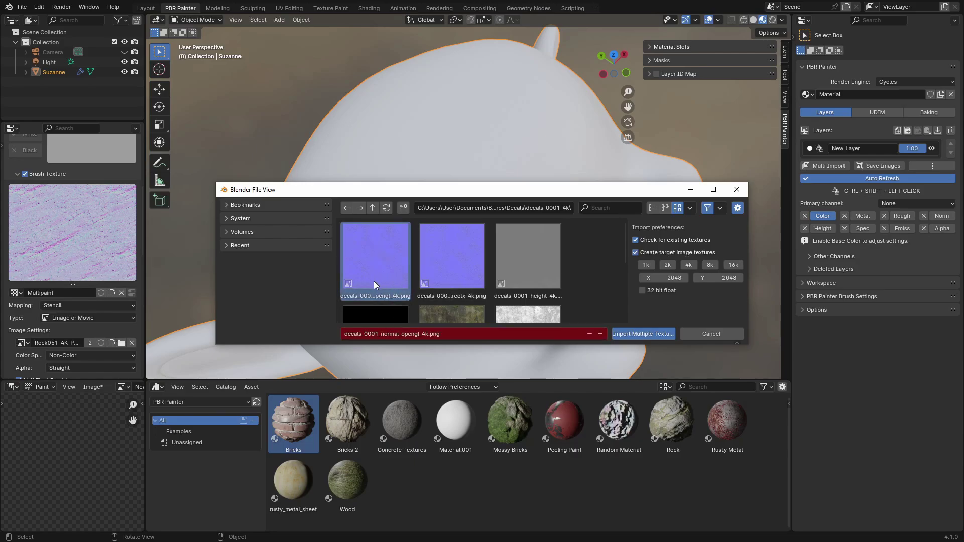
pyautogui.keyDown('ctrl'); pyautogui.click(504, 258); pyautogui.keyUp('ctrl')
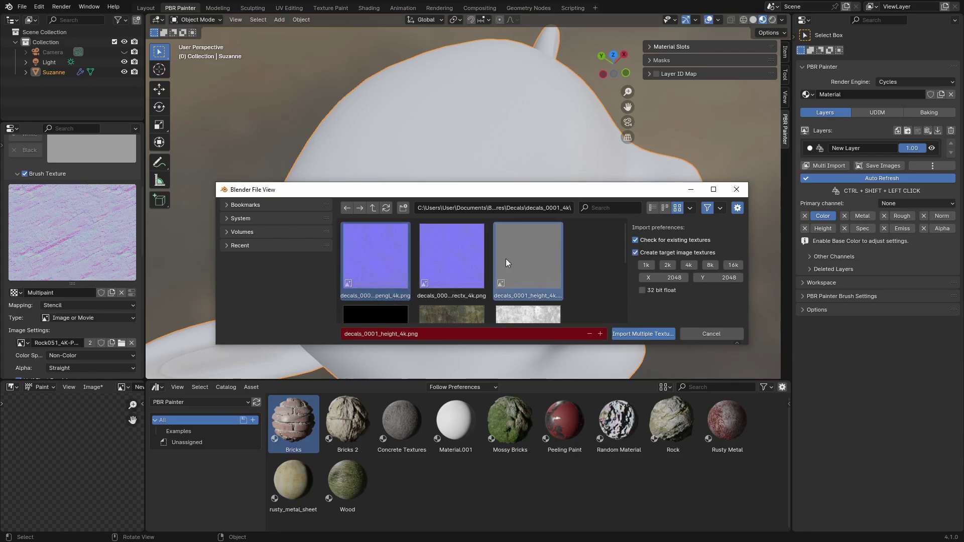
pyautogui.scroll(-2, 526, 264)
pyautogui.keyDown('ctrl'); pyautogui.click(460, 269); pyautogui.keyUp('ctrl')
pyautogui.keyDown('ctrl'); pyautogui.click(532, 247); pyautogui.keyUp('ctrl')
pyautogui.scroll(-2, 402, 271)
pyautogui.keyDown('ctrl'); pyautogui.click(391, 279); pyautogui.keyUp('ctrl')
pyautogui.scroll(2, 484, 281)
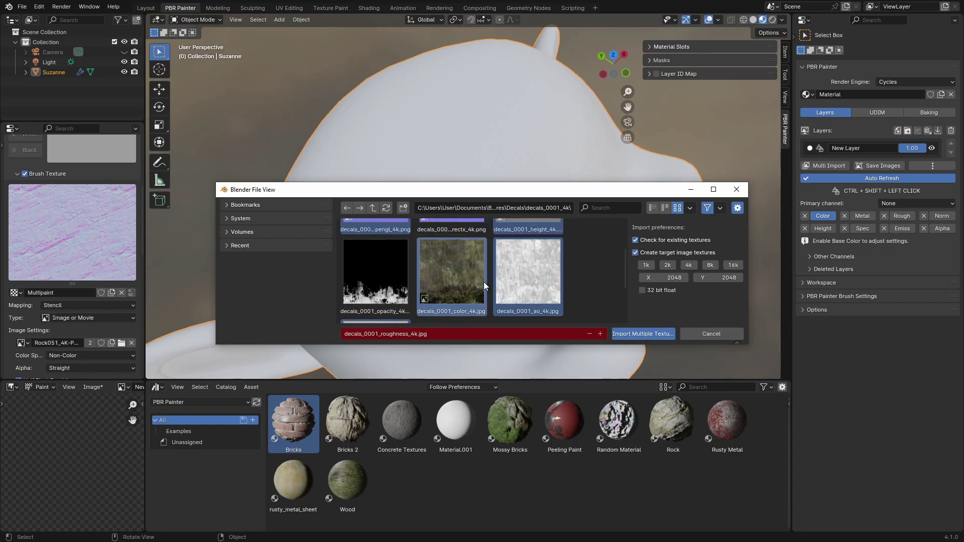
# Step: Select the decals_0001 opacity, roughness, color, AO, OpenGL normal and height maps and import them into the layer
pyautogui.click(381, 287)
pyautogui.scroll(-2, 387, 281)
pyautogui.keyDown('ctrl'); pyautogui.click(384, 292); pyautogui.keyUp('ctrl')
pyautogui.scroll(2, 447, 247)
pyautogui.keyDown('ctrl'); pyautogui.click(458, 232); pyautogui.keyUp('ctrl')
pyautogui.keyDown('ctrl'); pyautogui.click(532, 276); pyautogui.keyUp('ctrl')
pyautogui.scroll(3, 497, 284)
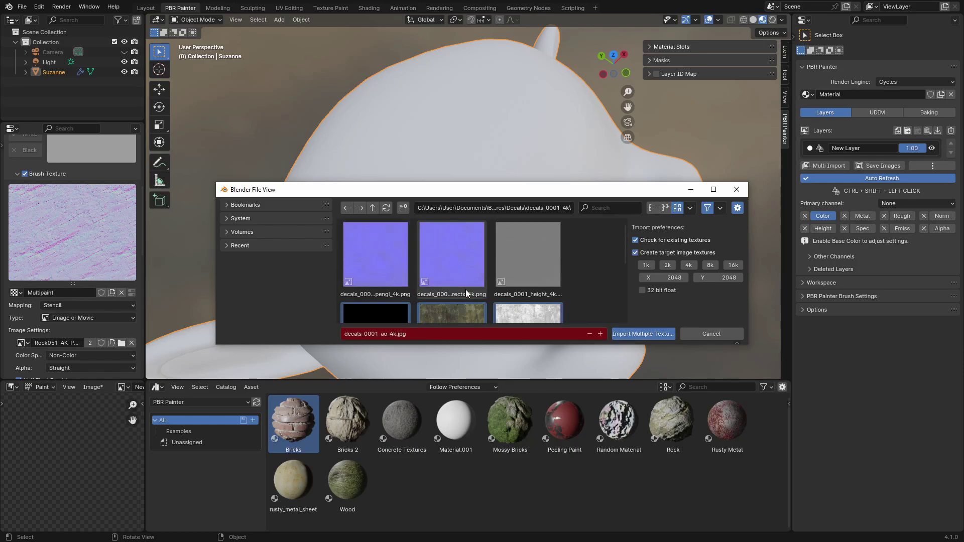
pyautogui.keyDown('ctrl'); pyautogui.click(395, 264); pyautogui.keyUp('ctrl')
pyautogui.keyDown('ctrl'); pyautogui.click(510, 263); pyautogui.keyUp('ctrl')
pyautogui.scroll(-2, 358, 278)
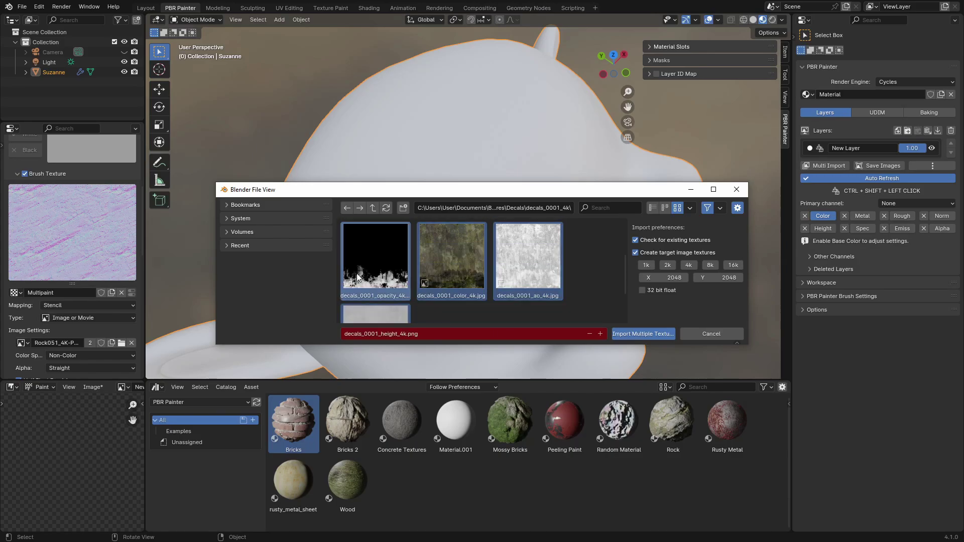
pyautogui.click(631, 334)
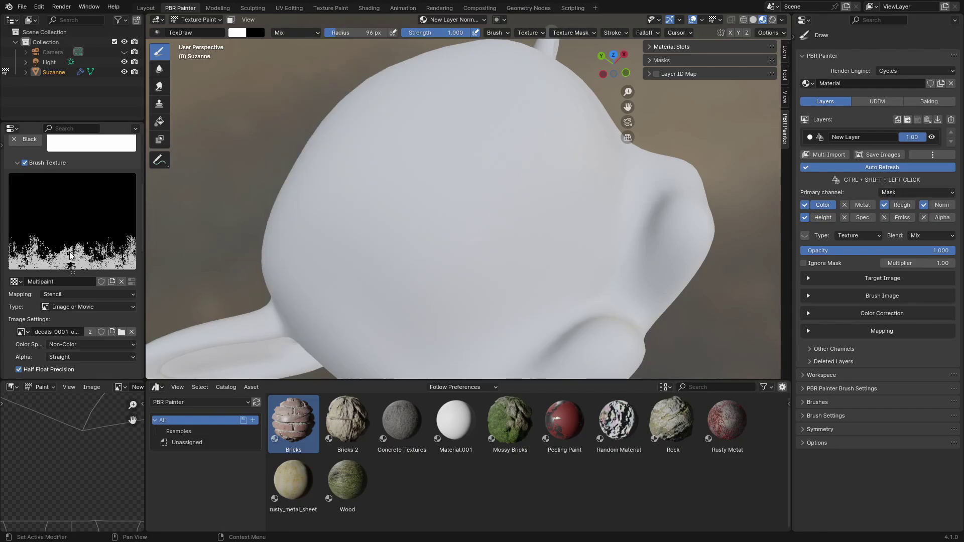
# Step: Show the layer's masks and, with the mask preview on, paint the decal through a reduced stencil across the back of Suzanne's head
pyautogui.click(660, 60)
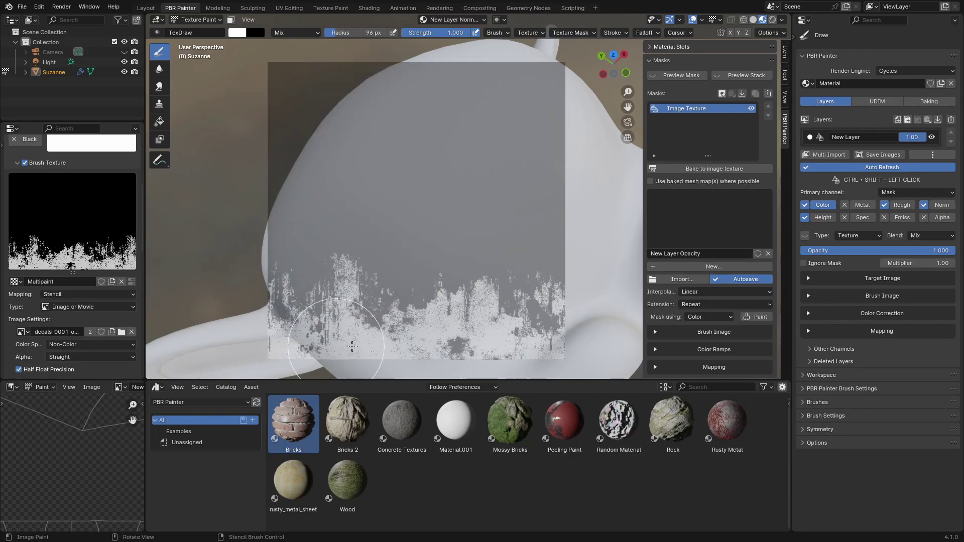
pyautogui.moveTo(366, 246); pyautogui.dragTo(430, 258, button='middle')
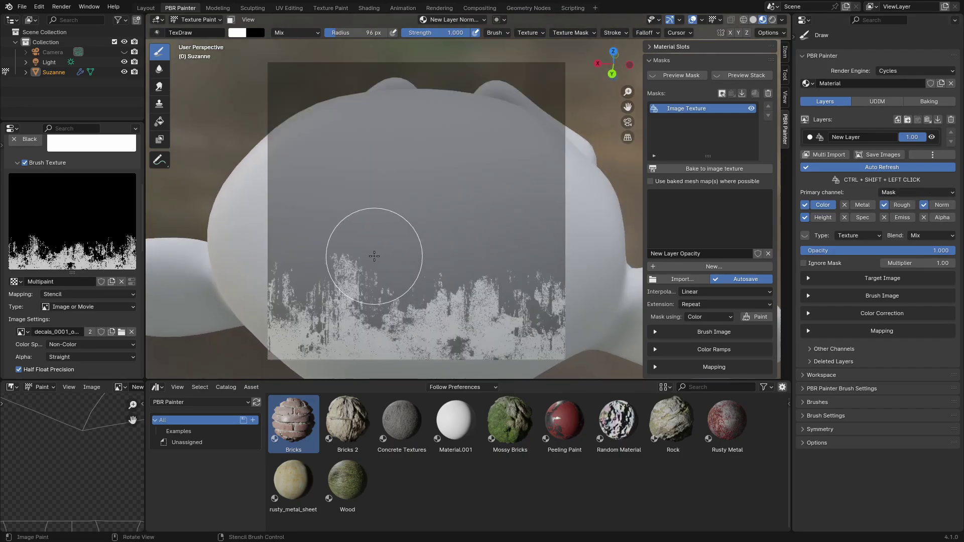
pyautogui.moveTo(407, 282); pyautogui.dragTo(408, 276, button='middle')
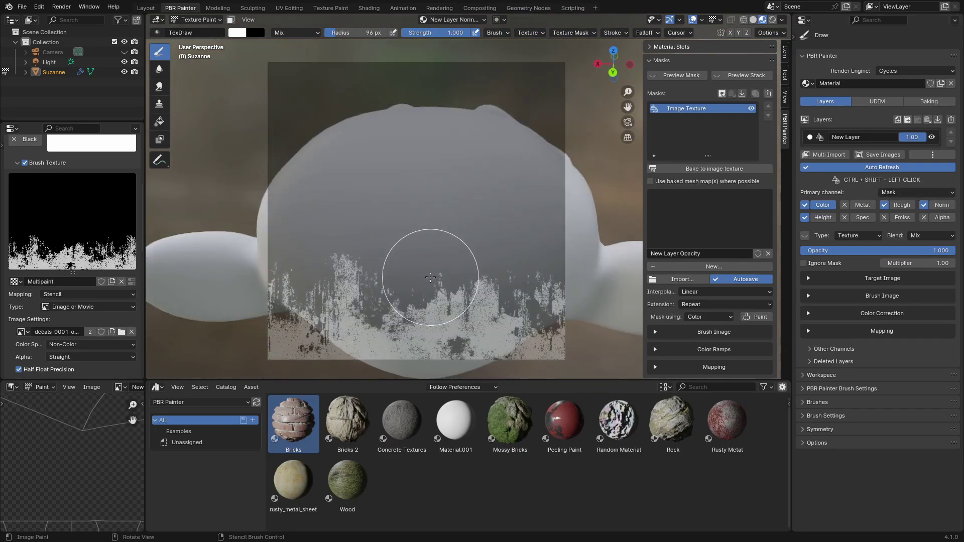
pyautogui.scroll(-3, 512, 276)
pyautogui.click(330, 279)
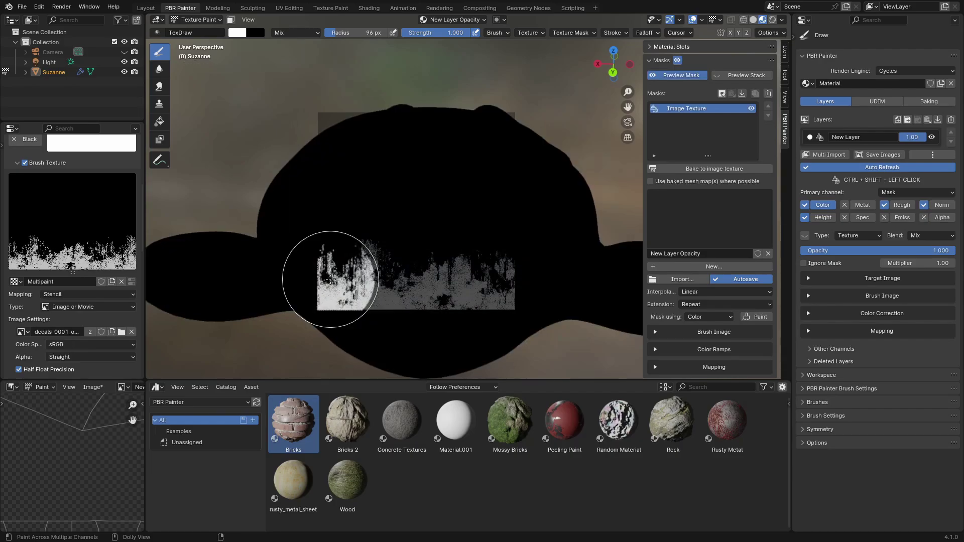
pyautogui.moveTo(330, 280); pyautogui.dragTo(508, 292)
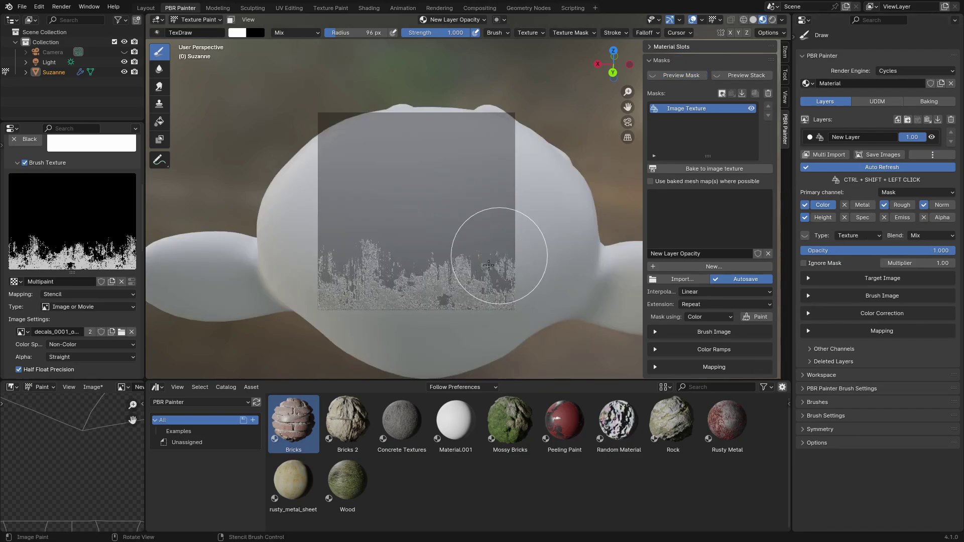
# Step: Set the decal layer's Color channel multiplier to 1.72 and its Roughness channel multiplier to 8.26
pyautogui.moveTo(903, 263)
pyautogui.mouseDown()
pyautogui.moveTo(946, 263)
pyautogui.moveTo(903, 263)
pyautogui.mouseUp()
pyautogui.click(899, 202)
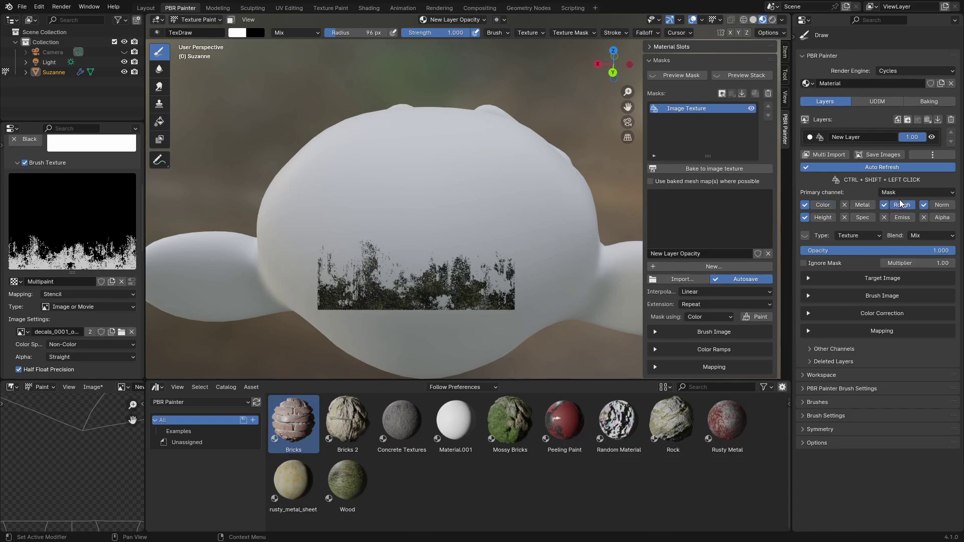
pyautogui.moveTo(919, 263); pyautogui.dragTo(929, 263)
pyautogui.moveTo(436, 289)
pyautogui.mouseDown(button='middle')
pyautogui.moveTo(512, 291)
pyautogui.moveTo(465, 269)
pyautogui.moveTo(452, 291)
pyautogui.moveTo(432, 287)
pyautogui.moveTo(443, 258)
pyautogui.moveTo(426, 241)
pyautogui.moveTo(494, 276)
pyautogui.moveTo(465, 278)
pyautogui.mouseUp(button='middle')
pyautogui.scroll(5, 465, 269)
pyautogui.scroll(-5, 407, 283)
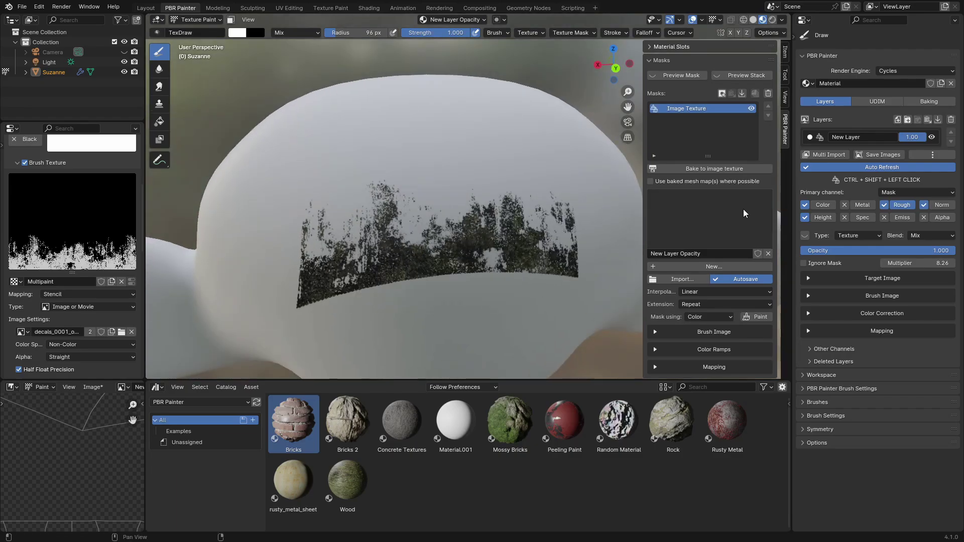
pyautogui.scroll(4, 478, 293)
pyautogui.scroll(-2, 478, 294)
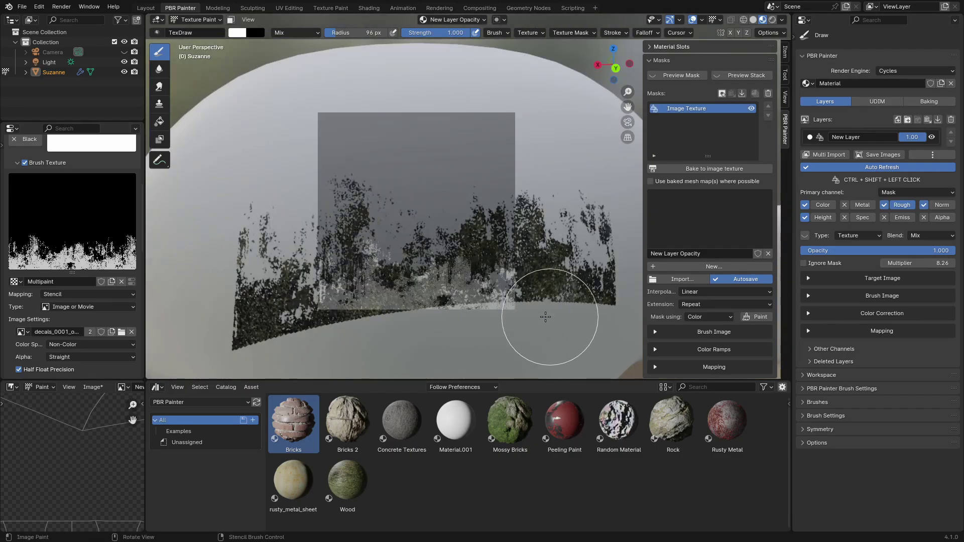
pyautogui.scroll(-2, 484, 242)
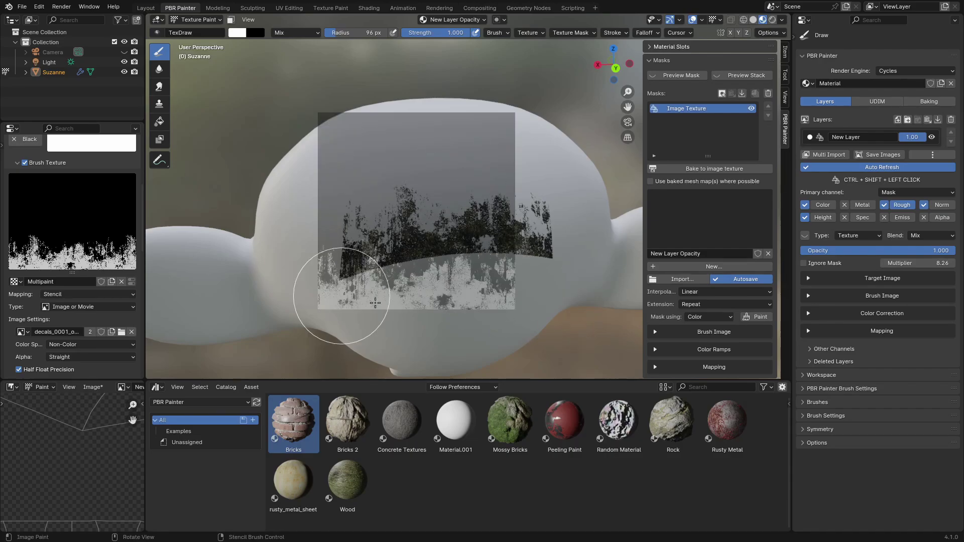
pyautogui.scroll(1, 477, 271)
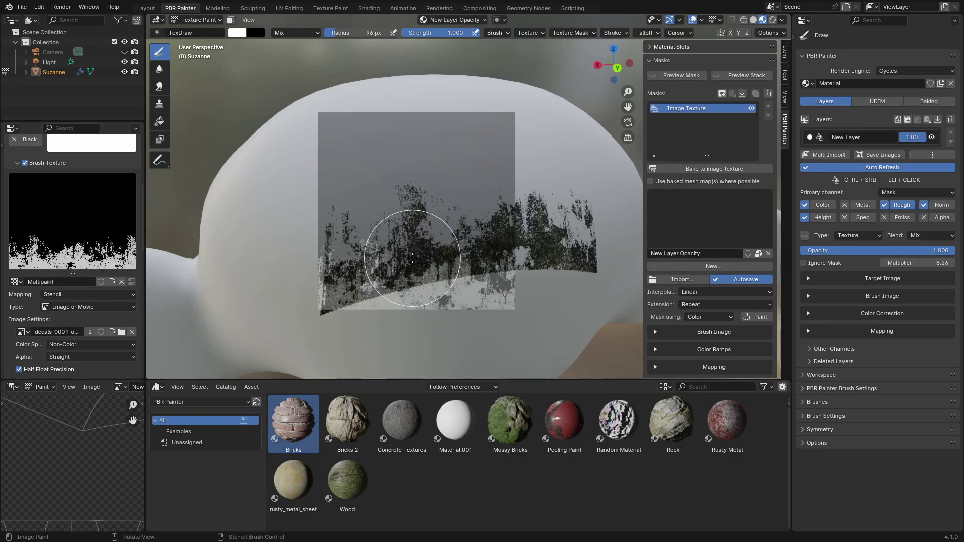
# Step: Examine the multi-texture import tags in the PBR Painter add-on preferences down to the Opacity tag, and close the preferences
pyautogui.click(40, 6)
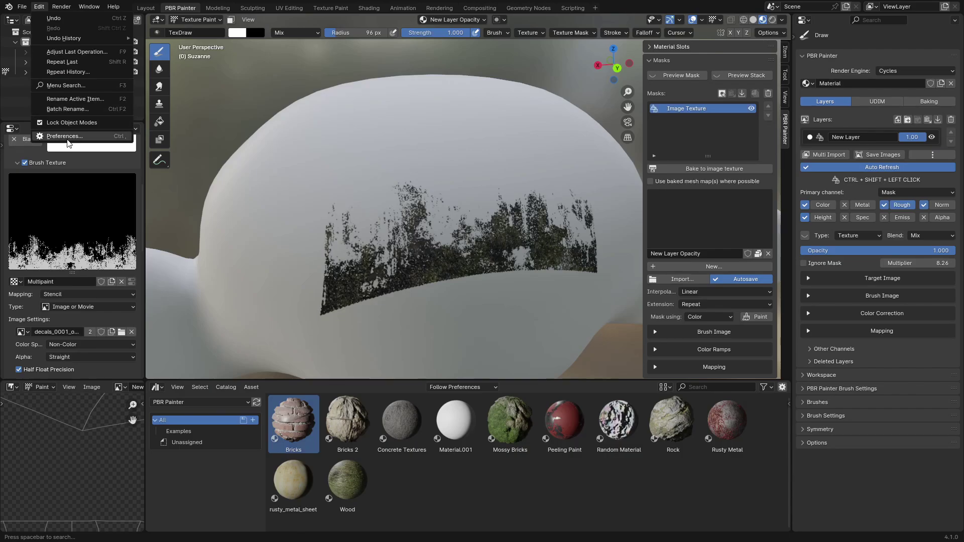
pyautogui.click(65, 136)
pyautogui.click(91, 52)
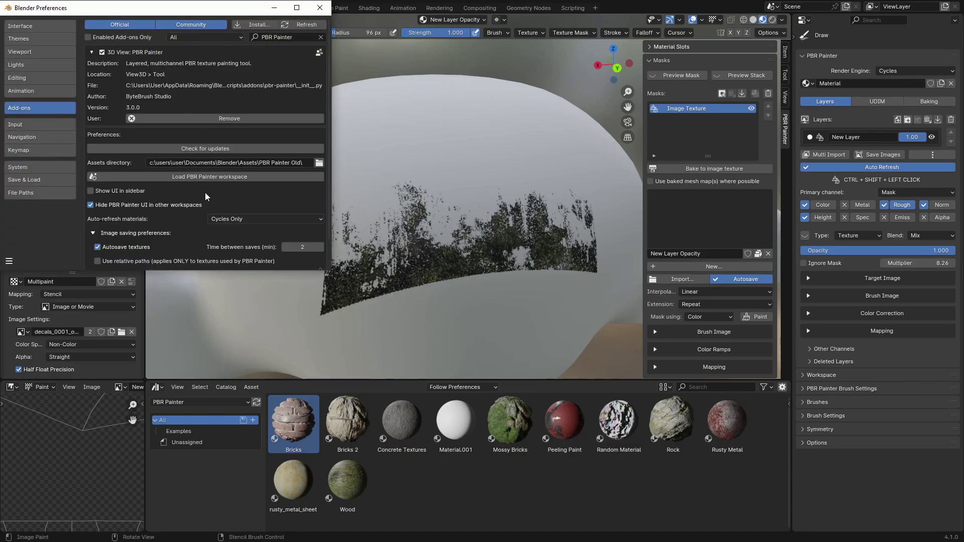
pyautogui.scroll(-2, 172, 218)
pyautogui.scroll(2, 103, 203)
pyautogui.click(93, 247)
pyautogui.scroll(-6, 137, 226)
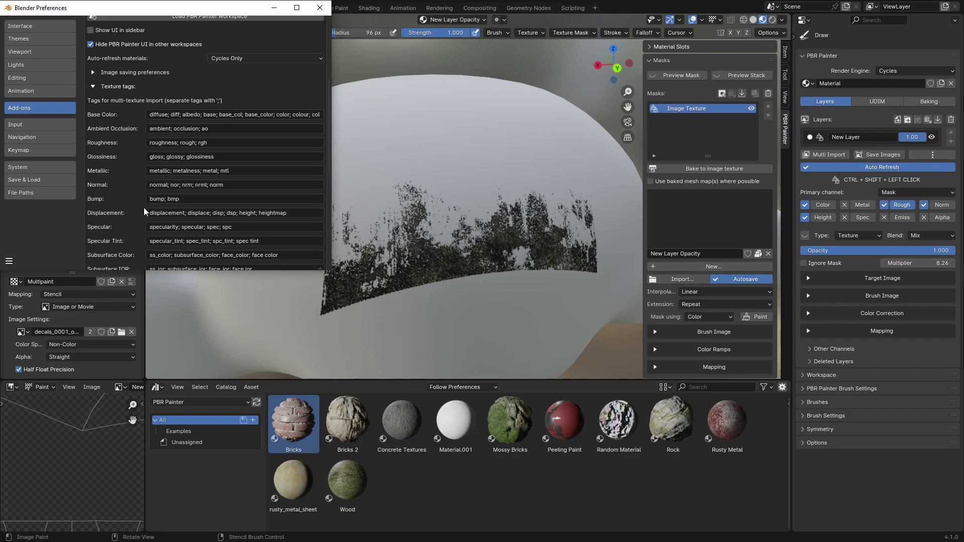
pyautogui.scroll(-10, 145, 203)
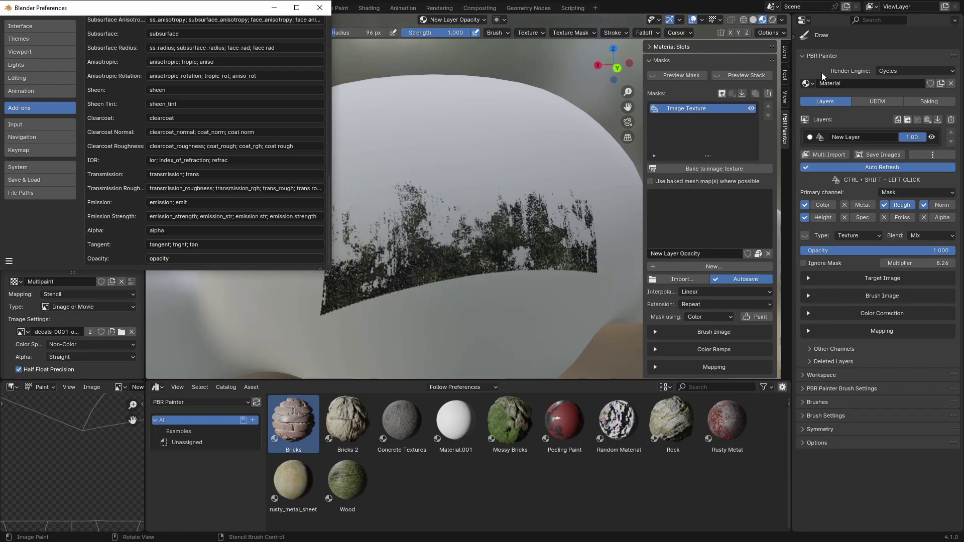
pyautogui.click(159, 260)
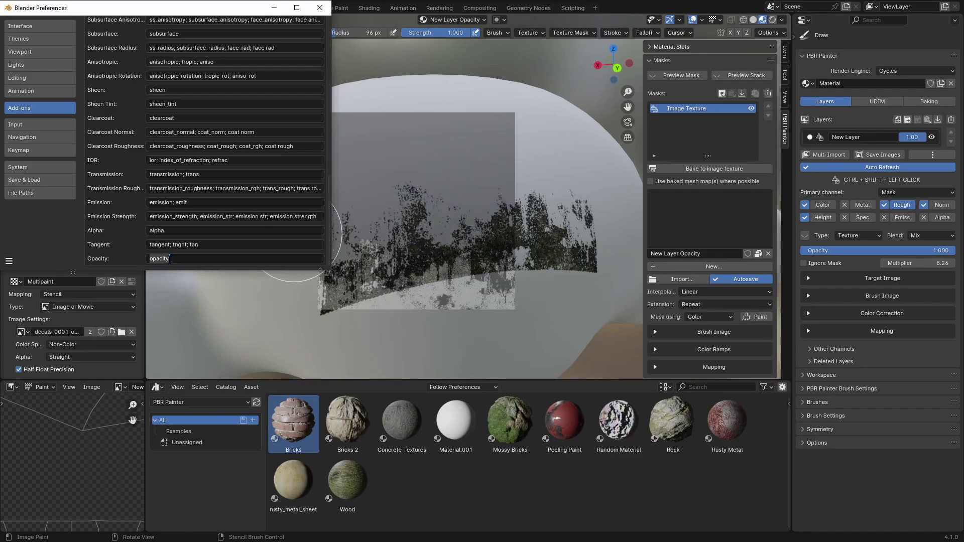
pyautogui.click(171, 259)
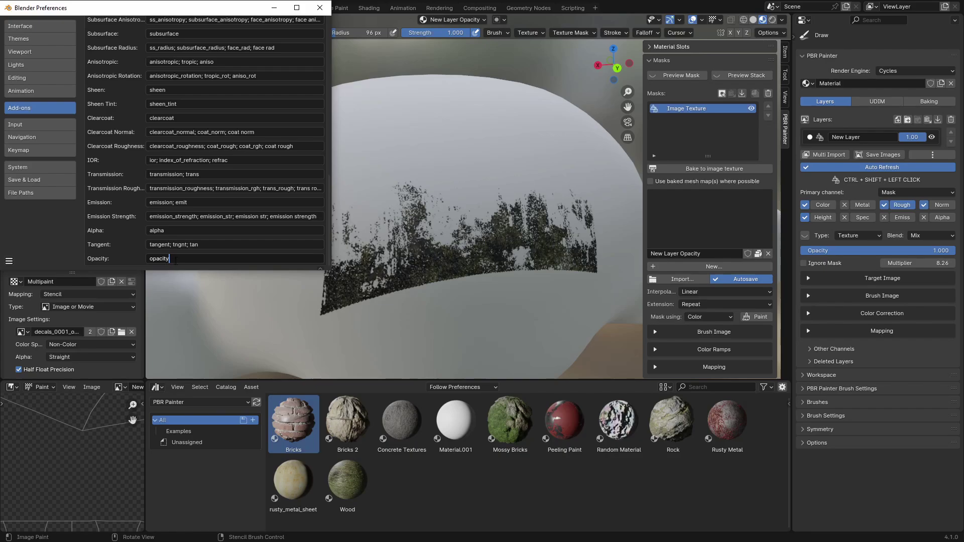
pyautogui.click(320, 8)
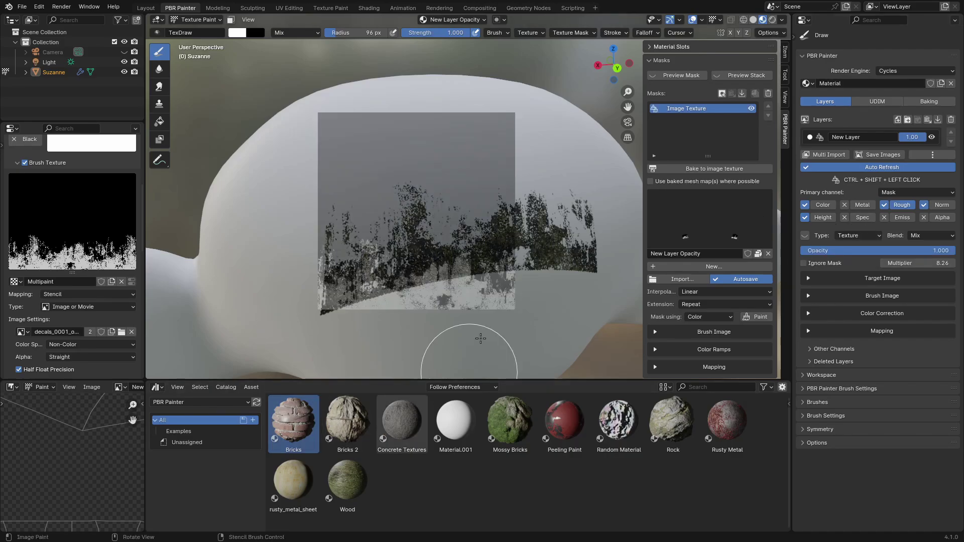
# Step: Set the background layer's metallic to 1.000 and its roughness to 0.267
pyautogui.click(805, 119)
pyautogui.moveTo(803, 129); pyautogui.dragTo(906, 130)
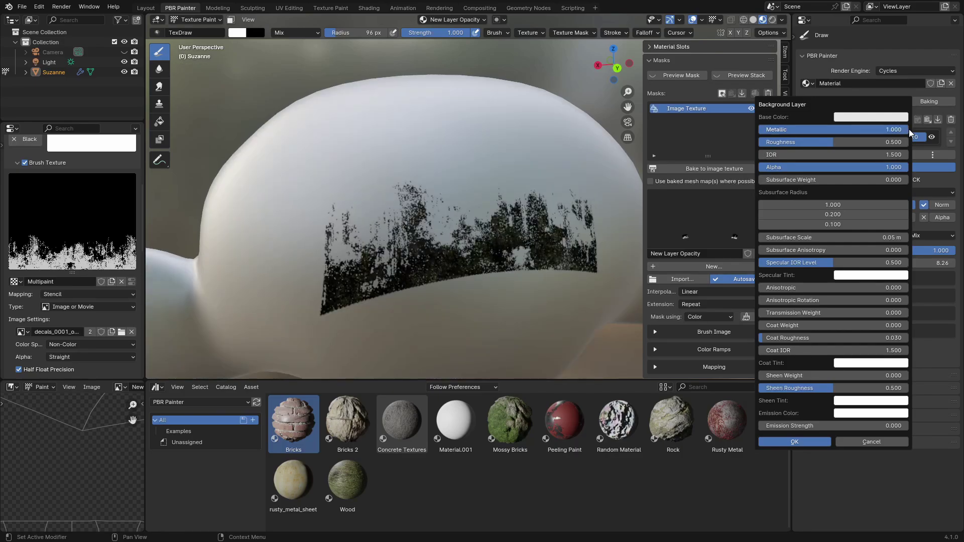
pyautogui.moveTo(898, 142); pyautogui.dragTo(864, 142)
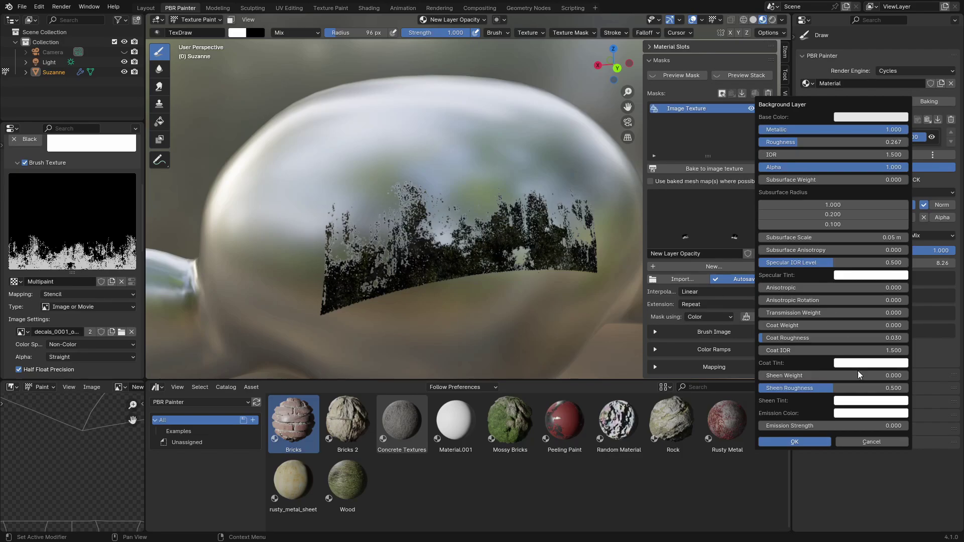
pyautogui.click(806, 442)
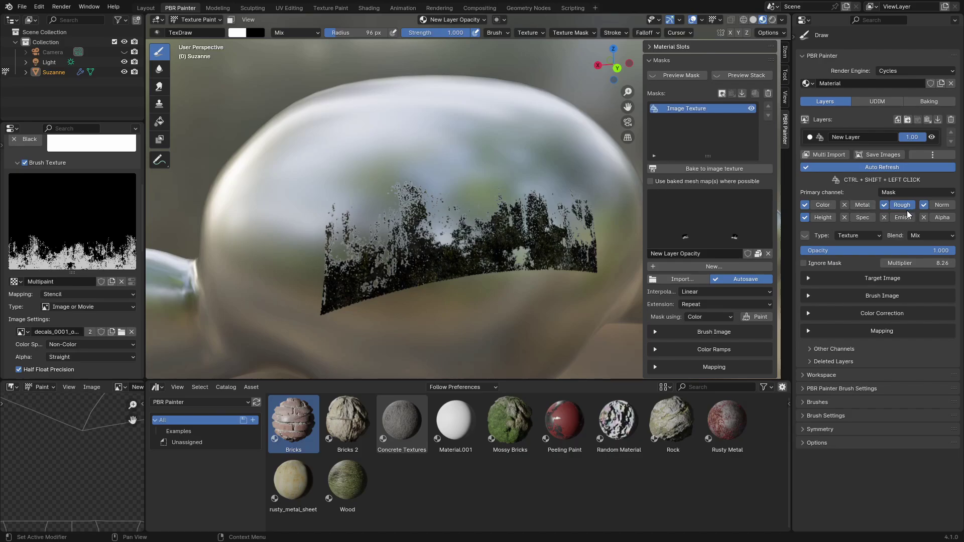
# Step: Enable the decal layer's Metal channel with type Constant and collapse the brush texture settings
pyautogui.click(859, 205)
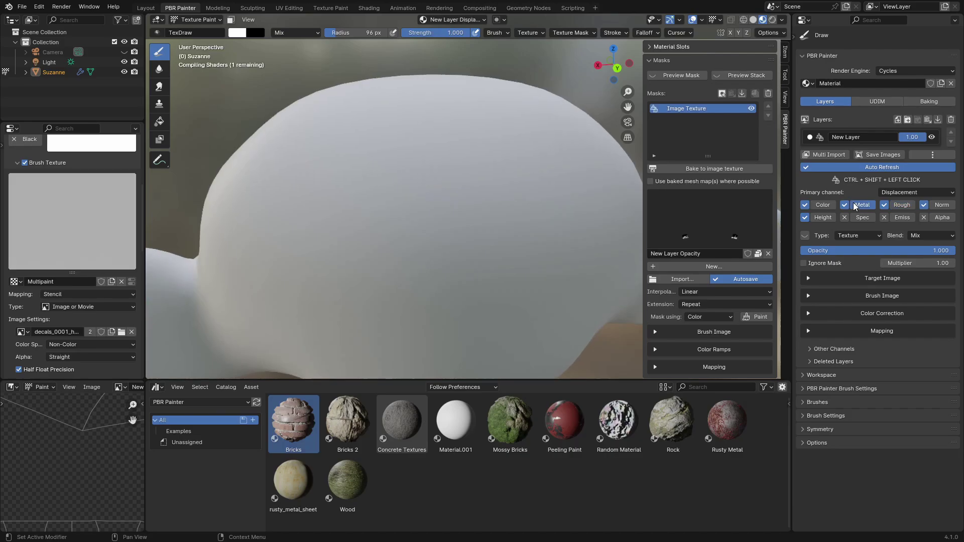
pyautogui.click(853, 235)
pyautogui.click(855, 245)
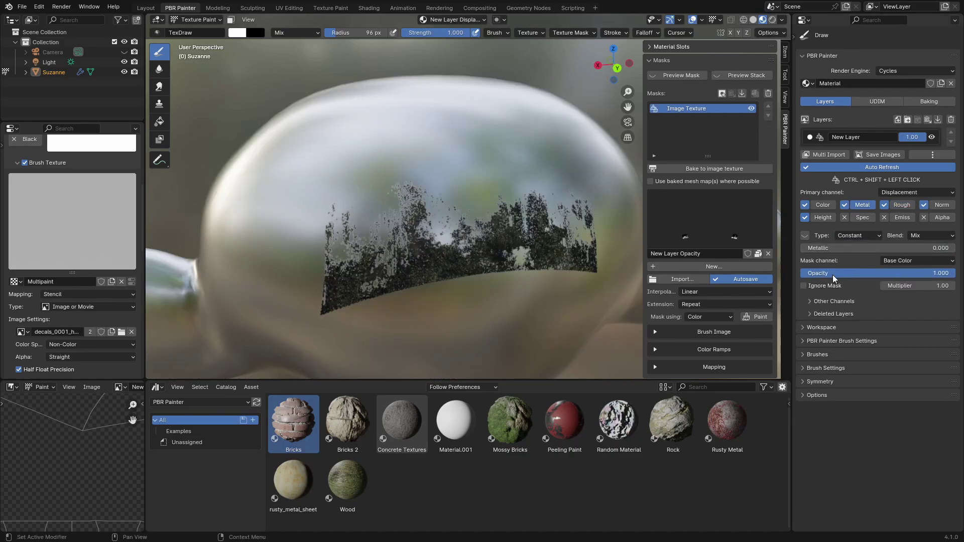
pyautogui.scroll(3, 28, 196)
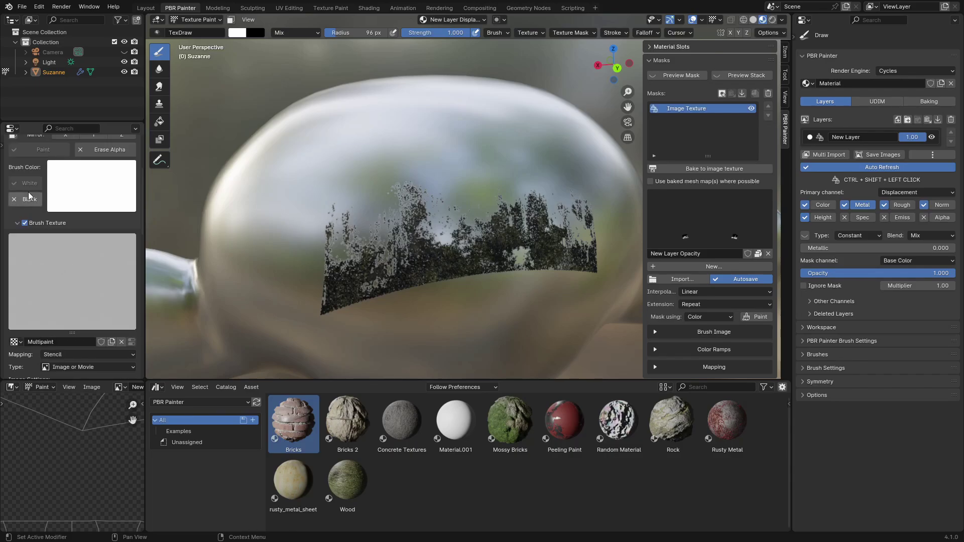
pyautogui.click(17, 224)
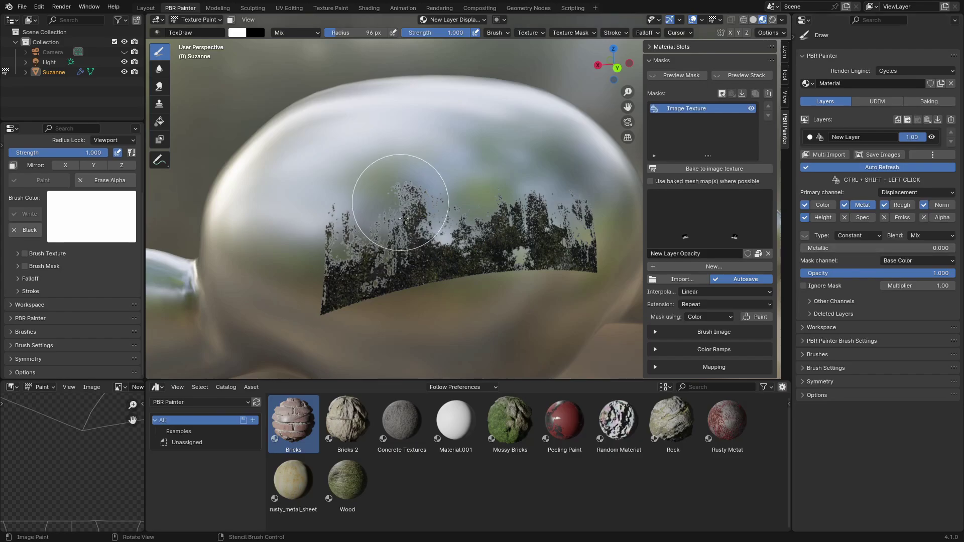
# Step: Try the Metal channel's opacity at 0.000 to compare the decal's reflections, and restore it to 1.000
pyautogui.moveTo(914, 286)
pyautogui.mouseDown()
pyautogui.moveTo(945, 285)
pyautogui.moveTo(810, 273)
pyautogui.mouseUp()
pyautogui.rightClick(917, 285)
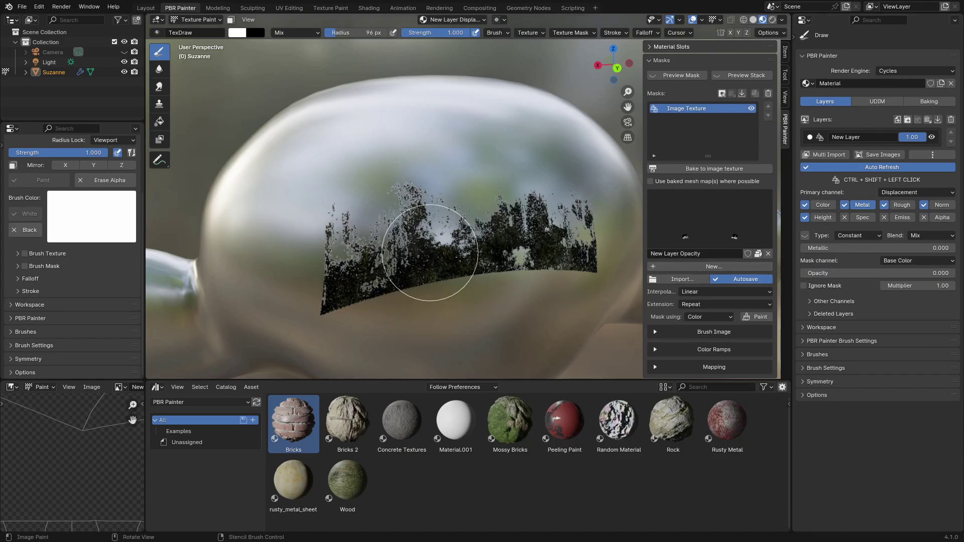
pyautogui.moveTo(810, 273); pyautogui.dragTo(954, 273)
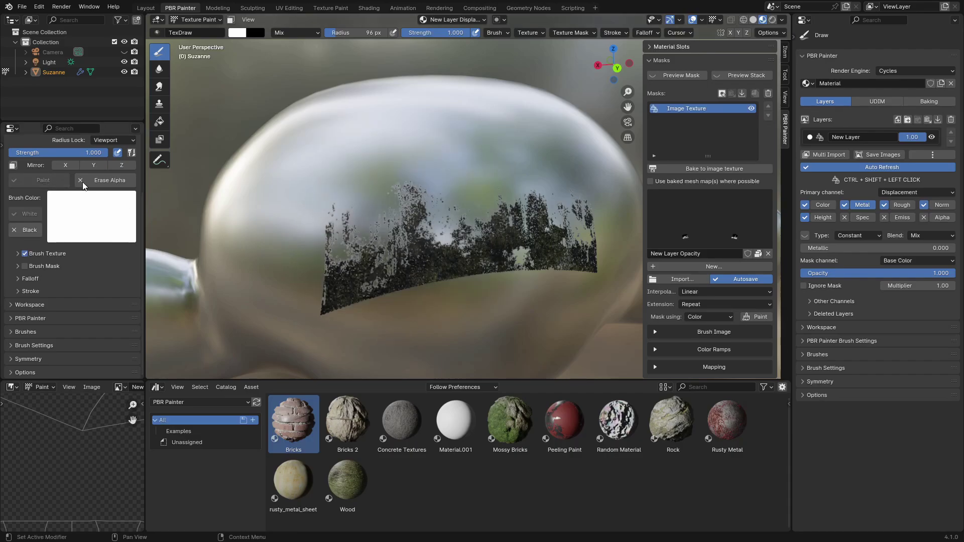
# Step: Set the brush to Erase Alpha with a 65 px radius and erase the left part of the decal across its channels
pyautogui.click(102, 182)
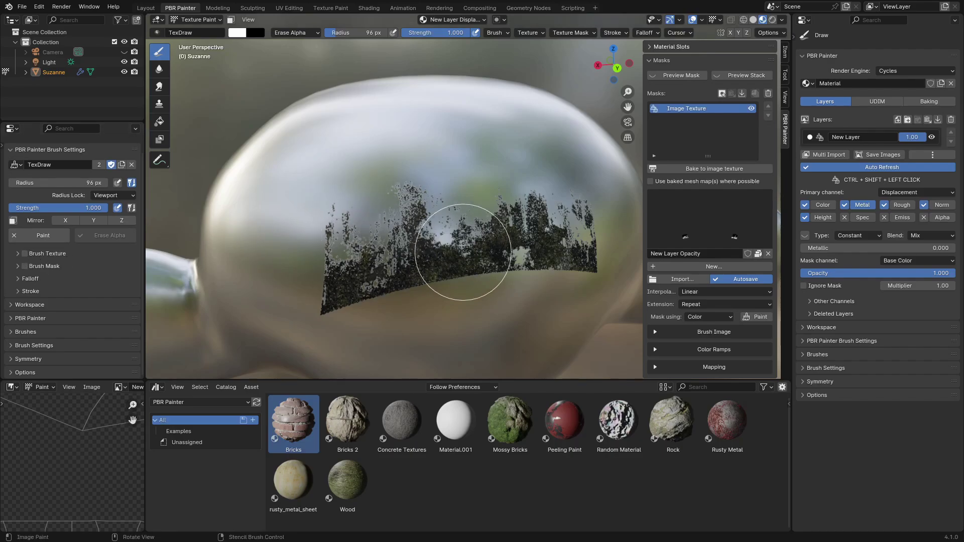
pyautogui.press('f')
pyautogui.click(391, 220)
pyautogui.moveTo(383, 215)
pyautogui.mouseDown(button='middle')
pyautogui.moveTo(402, 227)
pyautogui.moveTo(441, 216)
pyautogui.mouseUp(button='middle')
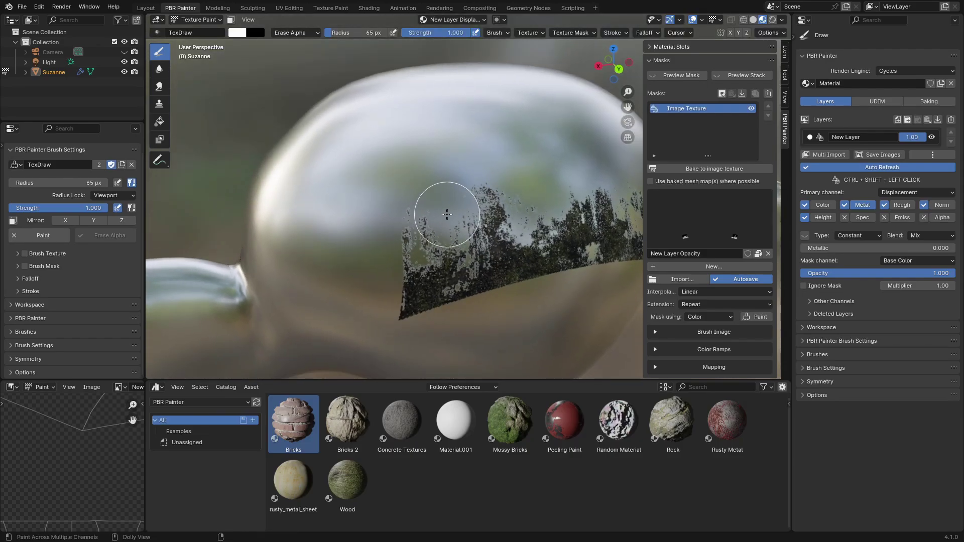
pyautogui.keyDown('ctrl'); pyautogui.keyDown('shift'); pyautogui.click(445, 213); pyautogui.keyUp('shift'); pyautogui.keyUp('ctrl')
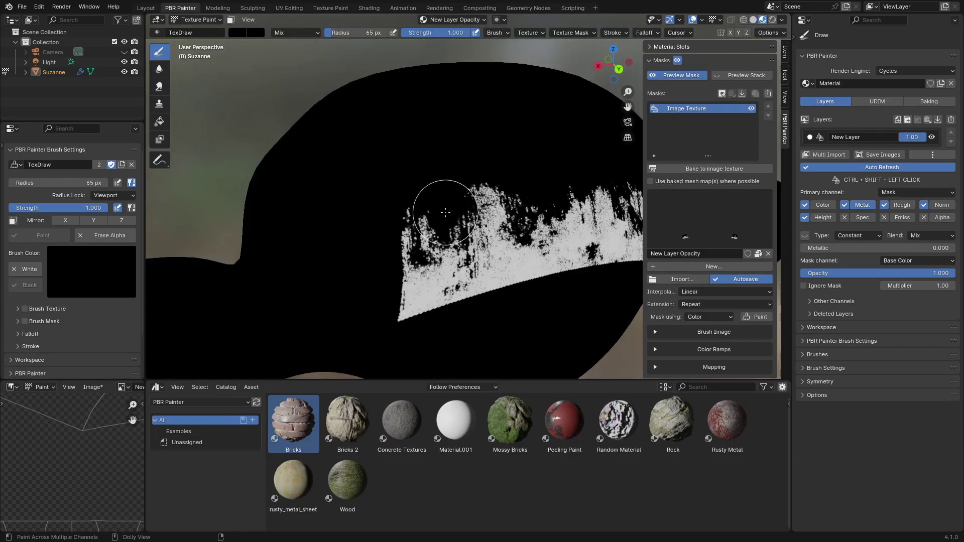
pyautogui.moveTo(441, 215)
pyautogui.mouseDown()
pyautogui.moveTo(408, 226)
pyautogui.moveTo(413, 296)
pyautogui.moveTo(497, 172)
pyautogui.moveTo(491, 236)
pyautogui.mouseUp()
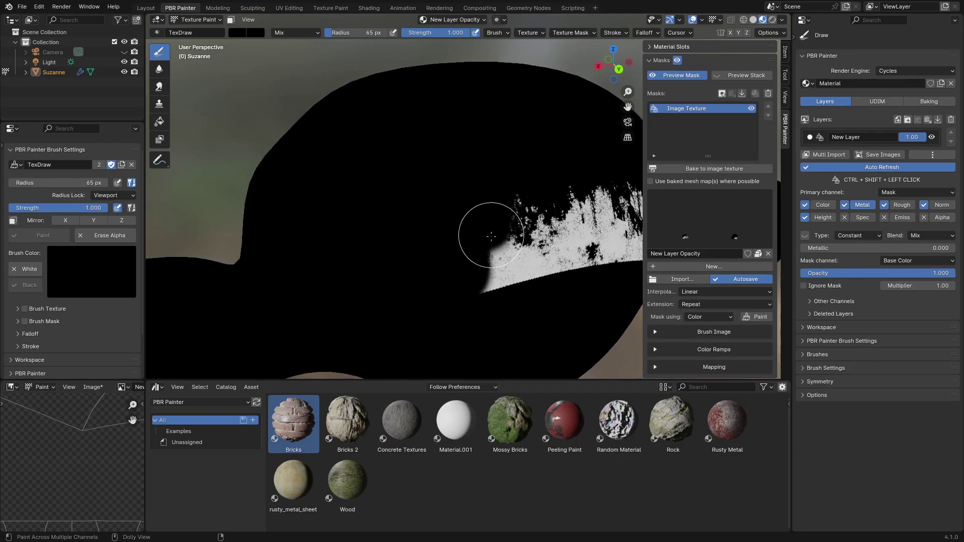
pyautogui.keyDown('ctrl'); pyautogui.keyDown('shift'); pyautogui.click(468, 222); pyautogui.keyUp('shift'); pyautogui.keyUp('ctrl')
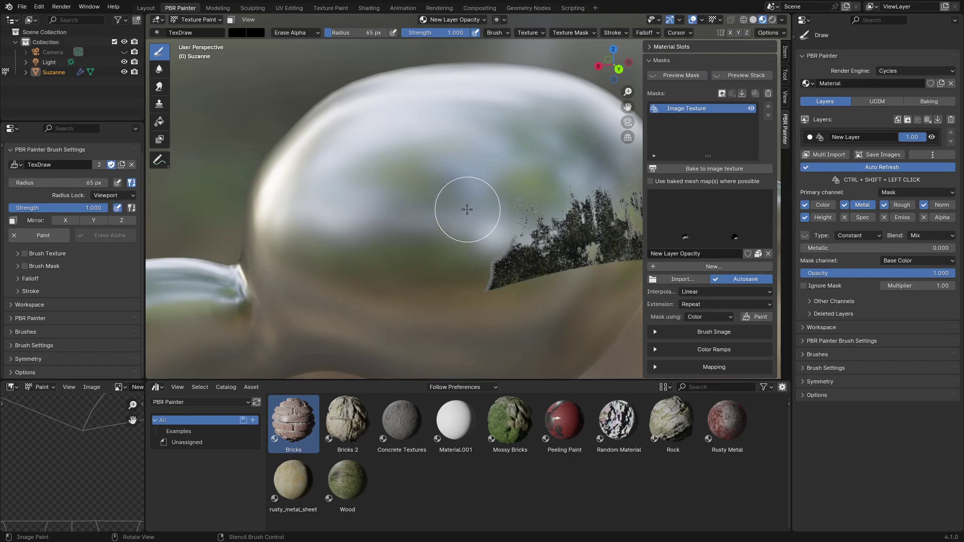
# Step: Select the Color channel and, using the Smear tool at a 37 px radius, smear the decal's erased edge up and left over the metal
pyautogui.click(823, 205)
pyautogui.click(879, 279)
pyautogui.click(879, 277)
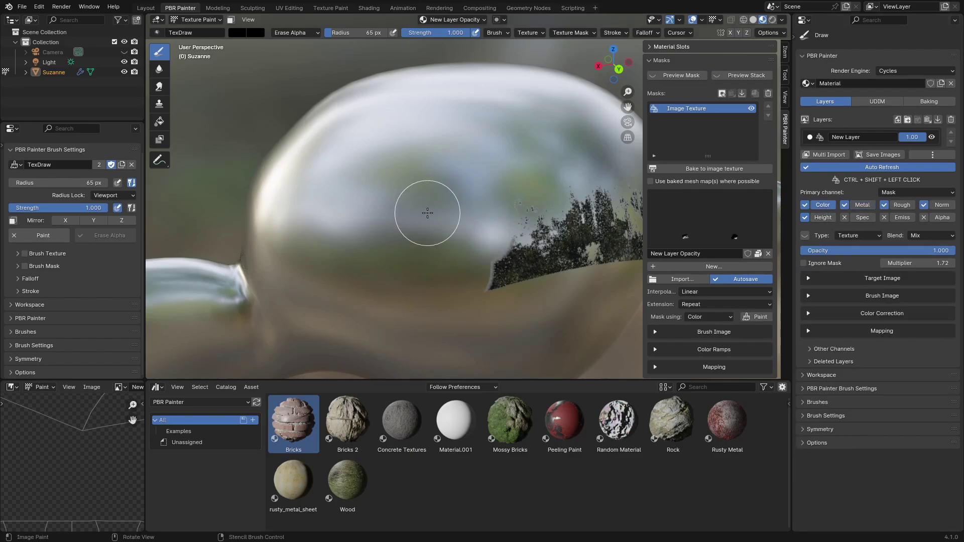
pyautogui.click(161, 87)
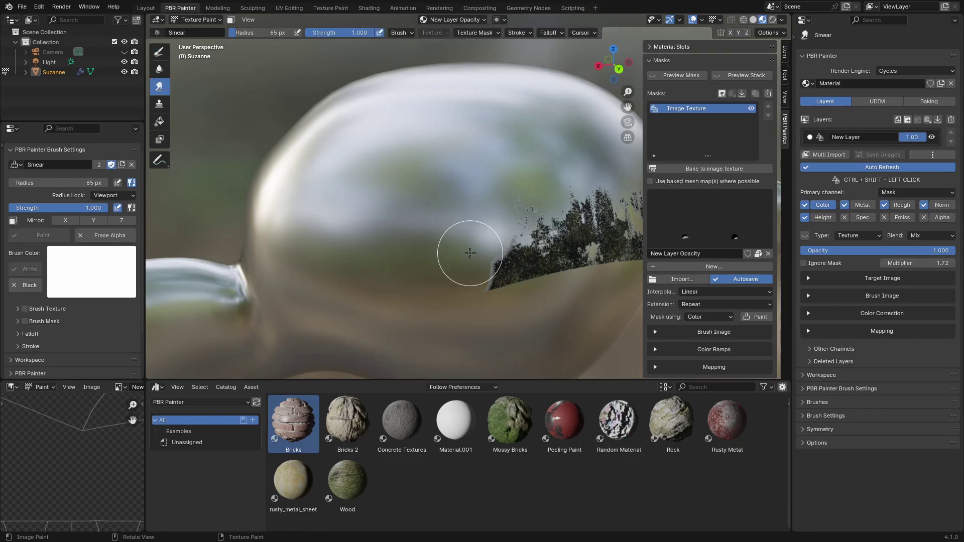
pyautogui.scroll(4, 470, 251)
pyautogui.scroll(-3, 468, 266)
pyautogui.scroll(2, 474, 298)
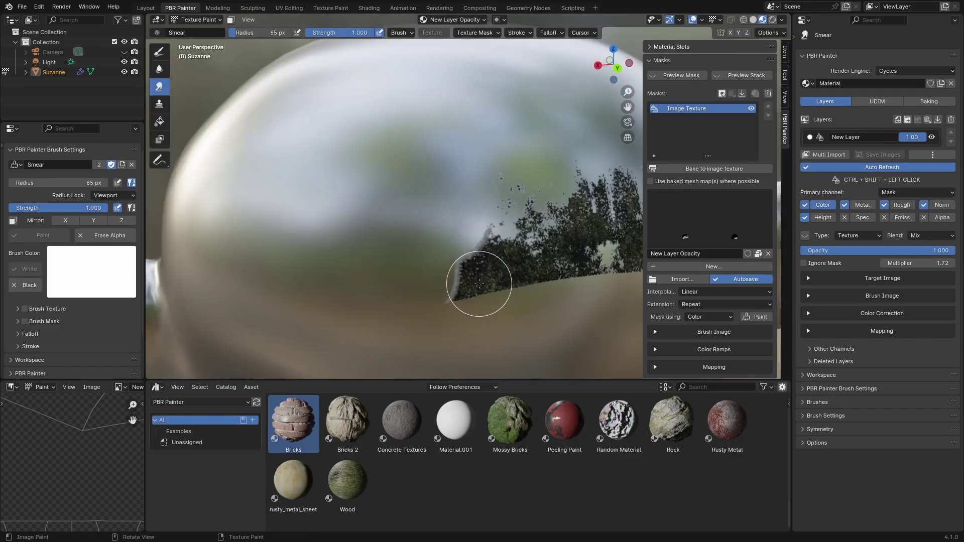
pyautogui.press('f')
pyautogui.click(468, 285)
pyautogui.moveTo(476, 273); pyautogui.dragTo(387, 186)
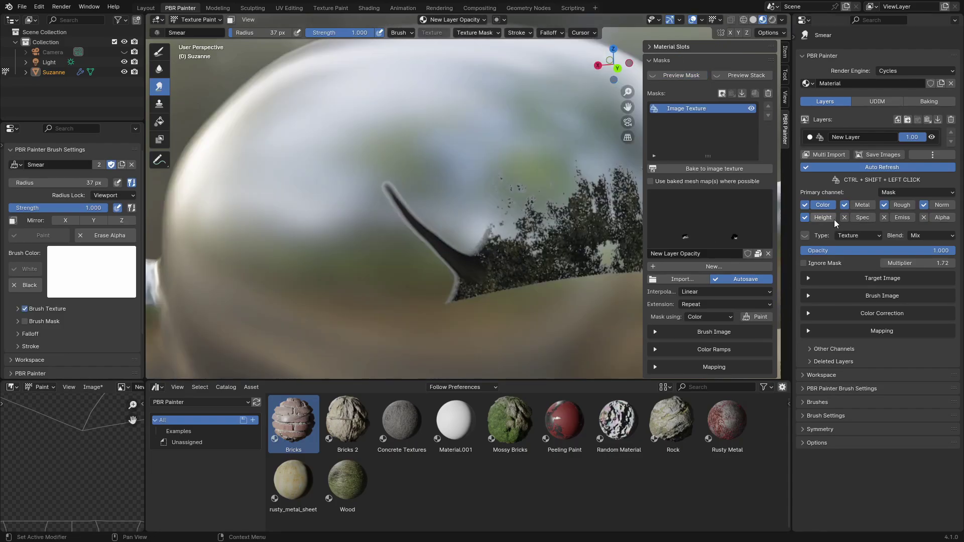
# Step: Switch the view mode to Single Channel and examine the smear in the Roughness and Normal channels
pyautogui.click(933, 154)
pyautogui.click(917, 161)
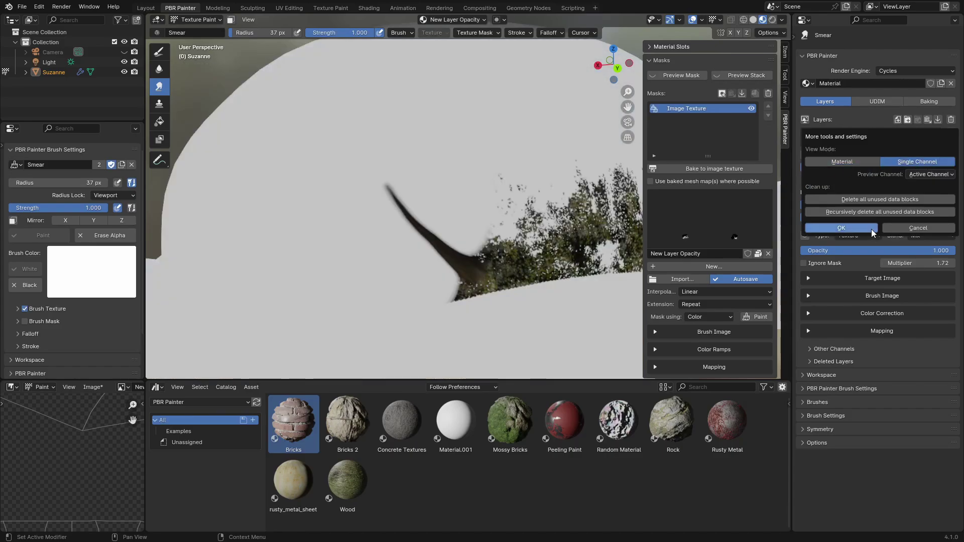
pyautogui.click(856, 228)
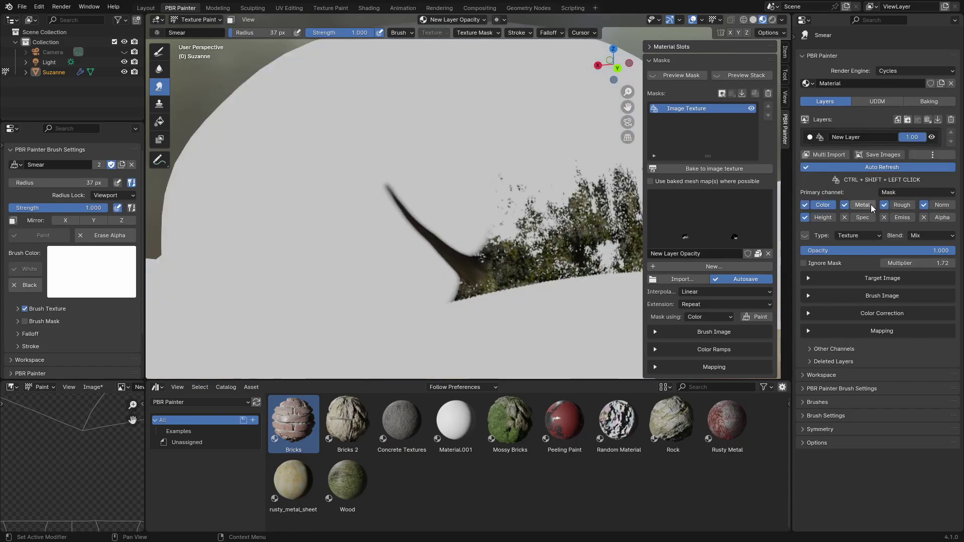
pyautogui.click(901, 206)
pyautogui.click(942, 206)
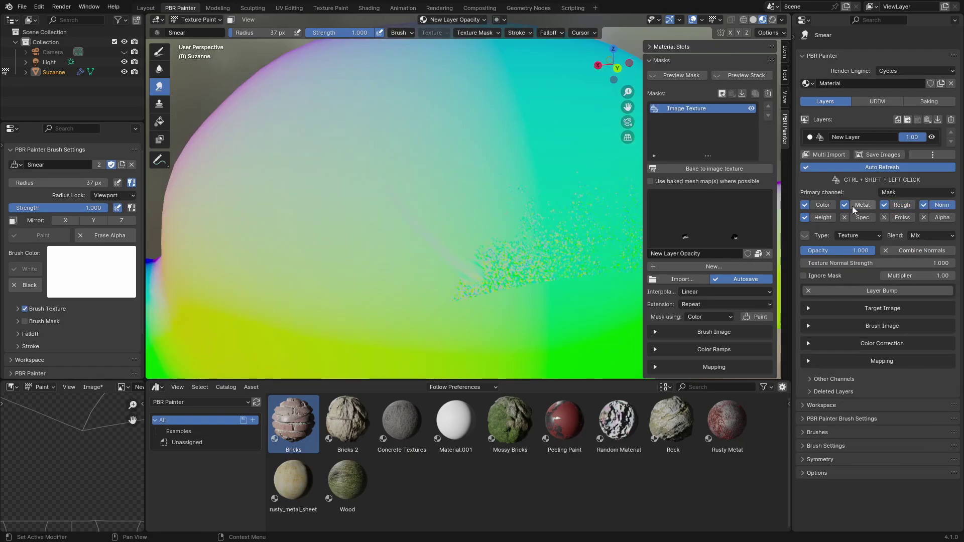
# Step: Reselect the Color channel and return the view mode to Material
pyautogui.click(825, 207)
pyautogui.click(932, 155)
pyautogui.click(872, 166)
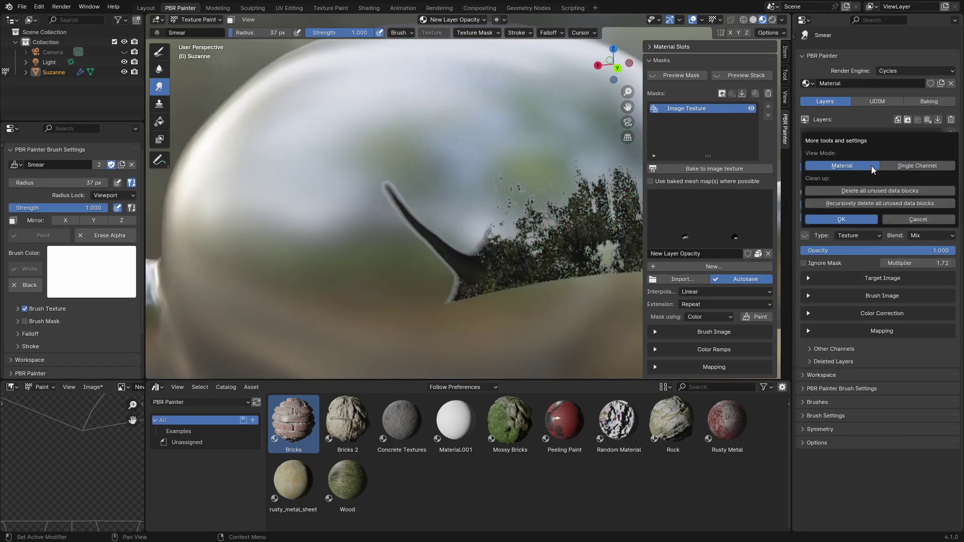
pyautogui.click(860, 218)
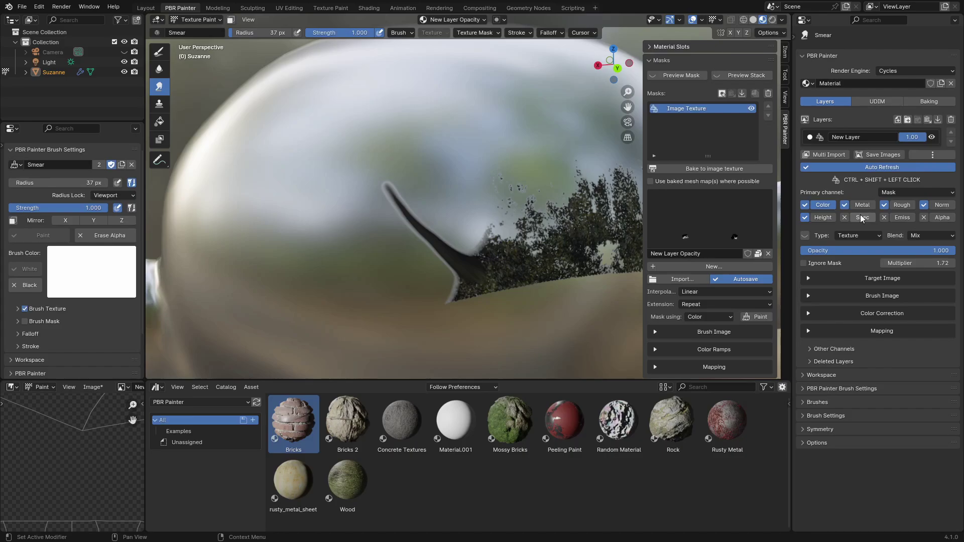
# Step: Enable Layer Bump on the layer's Normal channel, with the Layer Bump Strength at 1.000
pyautogui.click(943, 206)
pyautogui.click(893, 292)
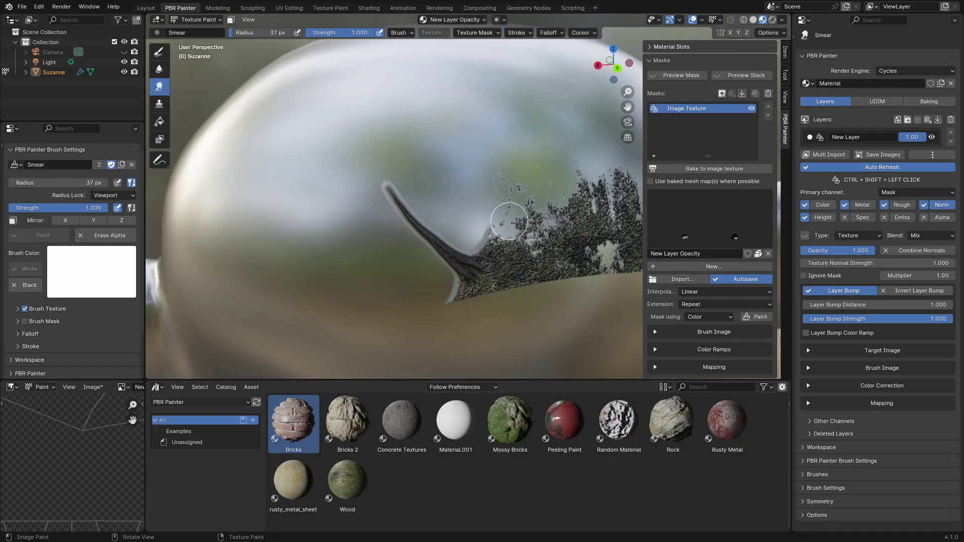
pyautogui.scroll(-2, 543, 275)
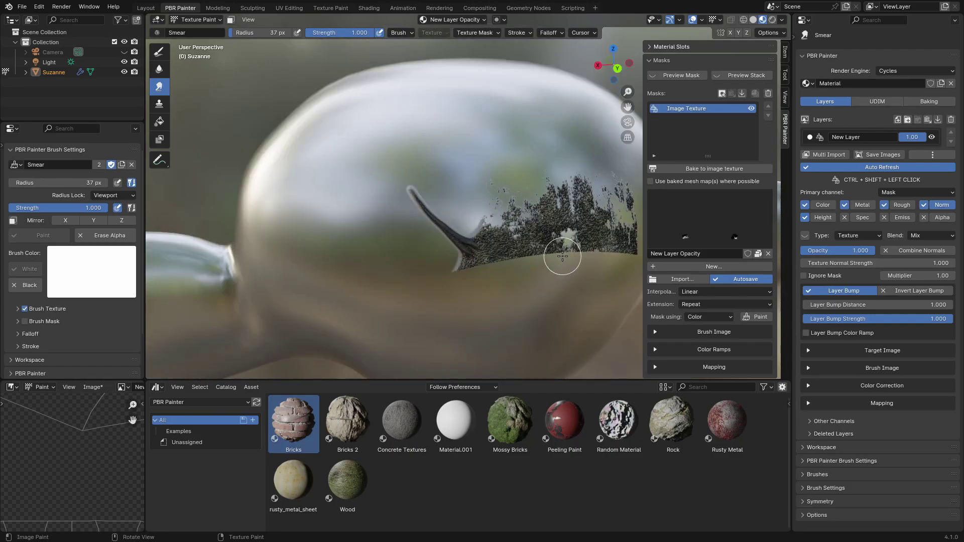
pyautogui.scroll(-1, 562, 256)
pyautogui.moveTo(561, 256); pyautogui.dragTo(465, 226, button='middle')
pyautogui.scroll(1, 485, 233)
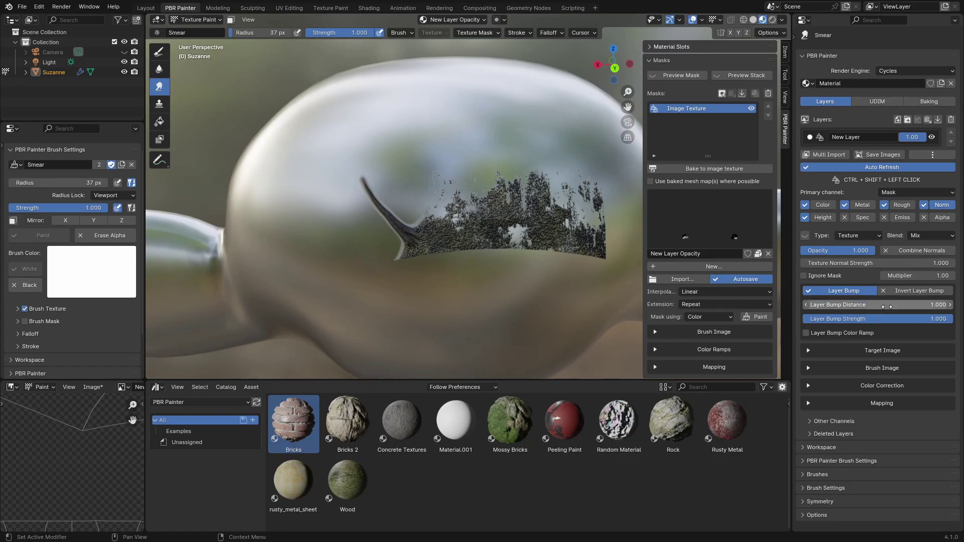
pyautogui.moveTo(929, 319)
pyautogui.mouseDown()
pyautogui.moveTo(824, 319)
pyautogui.moveTo(952, 318)
pyautogui.mouseUp()
pyautogui.scroll(5, 541, 319)
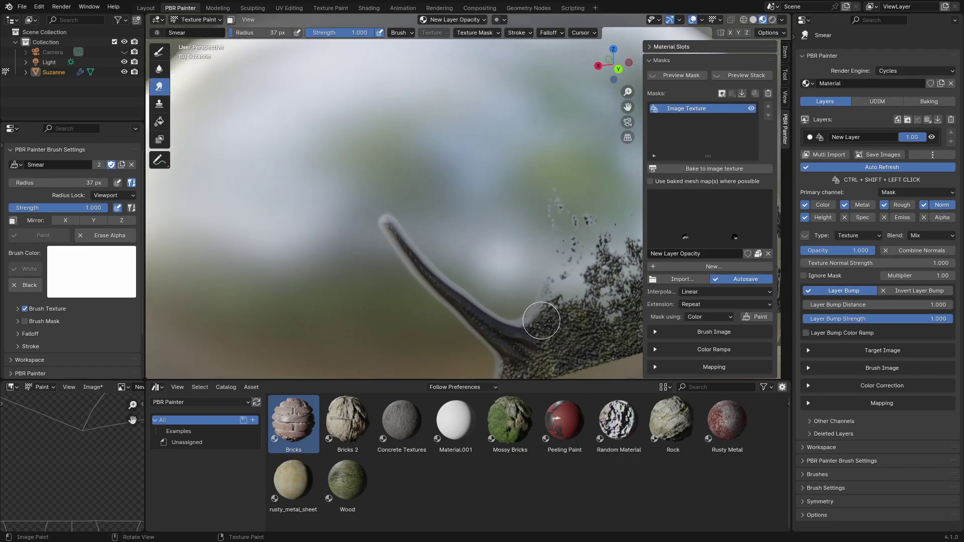
# Step: Smear the decal's erased left edge with the 37 px brush in an arch up, over and down across the bare metal
pyautogui.scroll(-2, 545, 312)
pyautogui.scroll(-3, 502, 192)
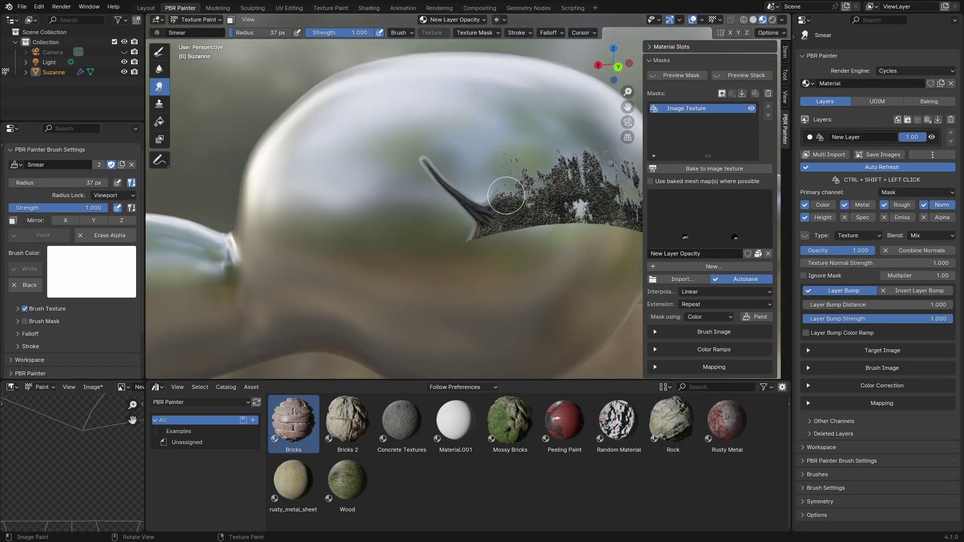
pyautogui.scroll(-2, 502, 193)
pyautogui.scroll(2, 442, 261)
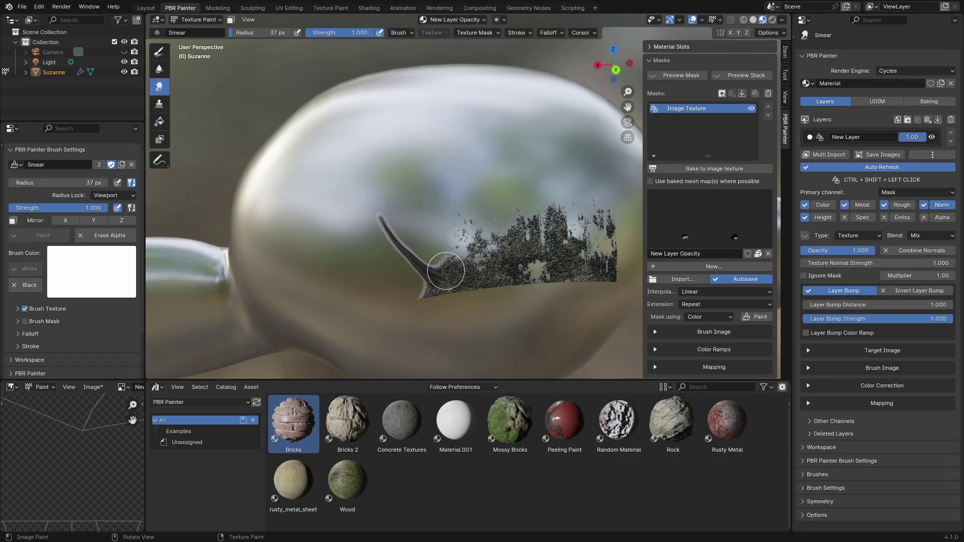
pyautogui.moveTo(446, 271)
pyautogui.mouseDown()
pyautogui.moveTo(441, 211)
pyautogui.moveTo(392, 185)
pyautogui.moveTo(372, 315)
pyautogui.moveTo(384, 312)
pyautogui.mouseUp()
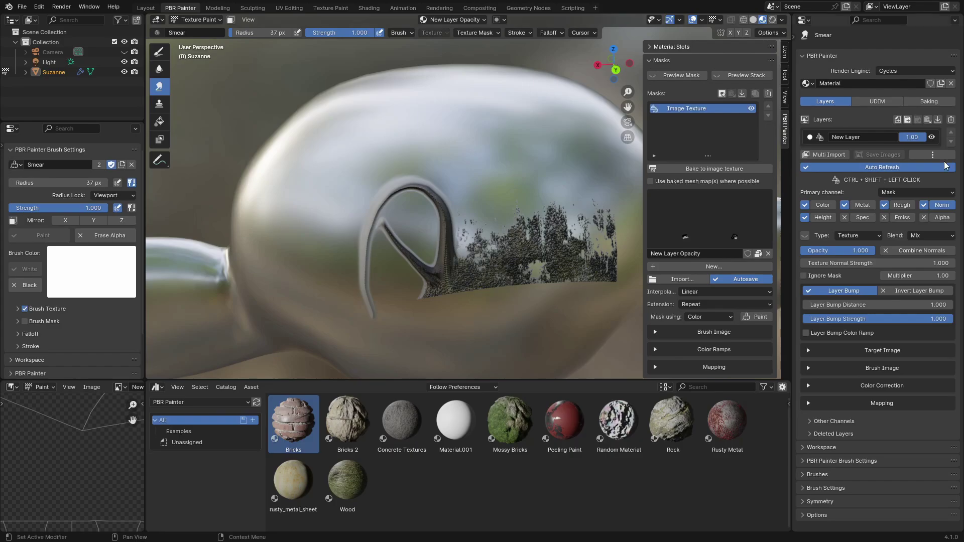
# Step: Delete the decal layer and lower the Background Layer's Metallic value to its minimum
pyautogui.click(952, 121)
pyautogui.click(864, 137)
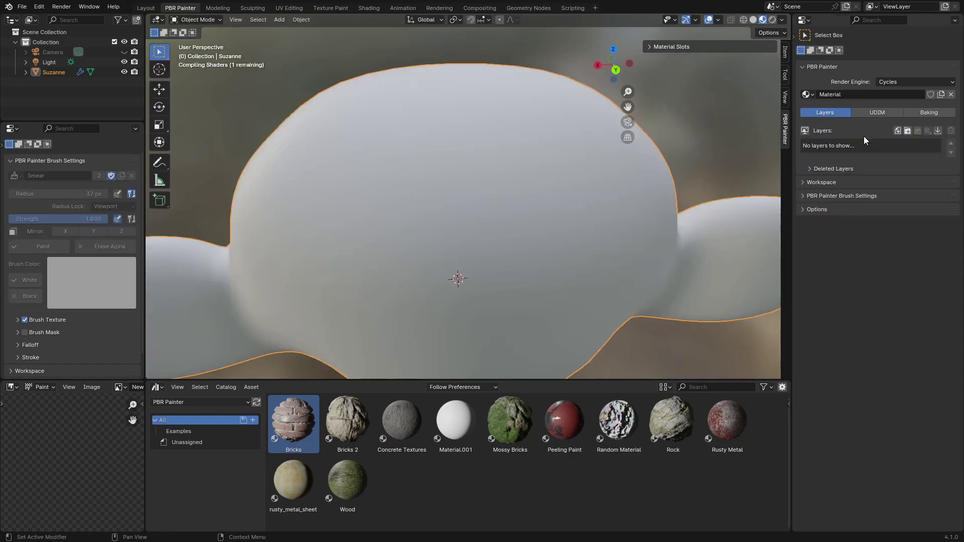
pyautogui.click(805, 131)
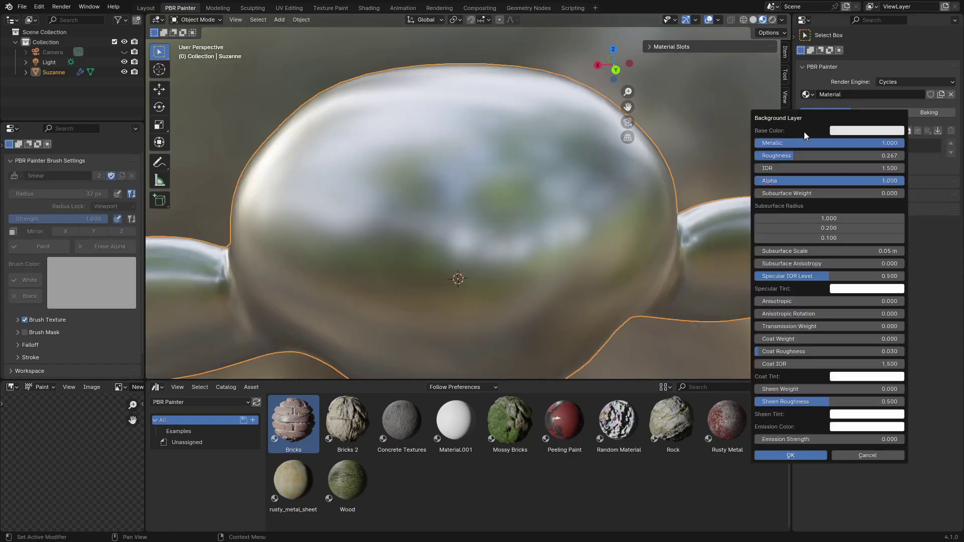
pyautogui.moveTo(897, 143); pyautogui.dragTo(754, 143)
pyautogui.click(492, 266)
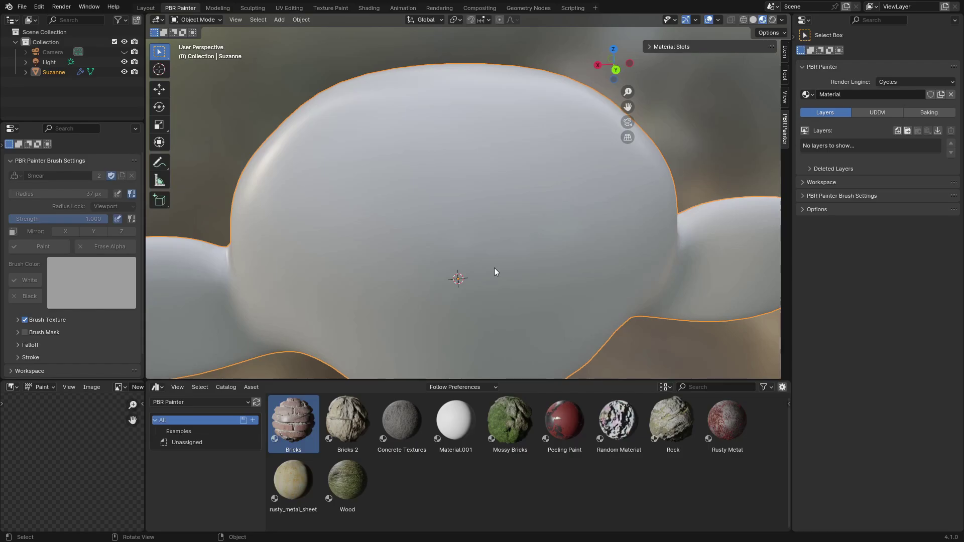
# Step: Add a new layer of the Standard type to the material
pyautogui.click(897, 131)
pyautogui.click(891, 125)
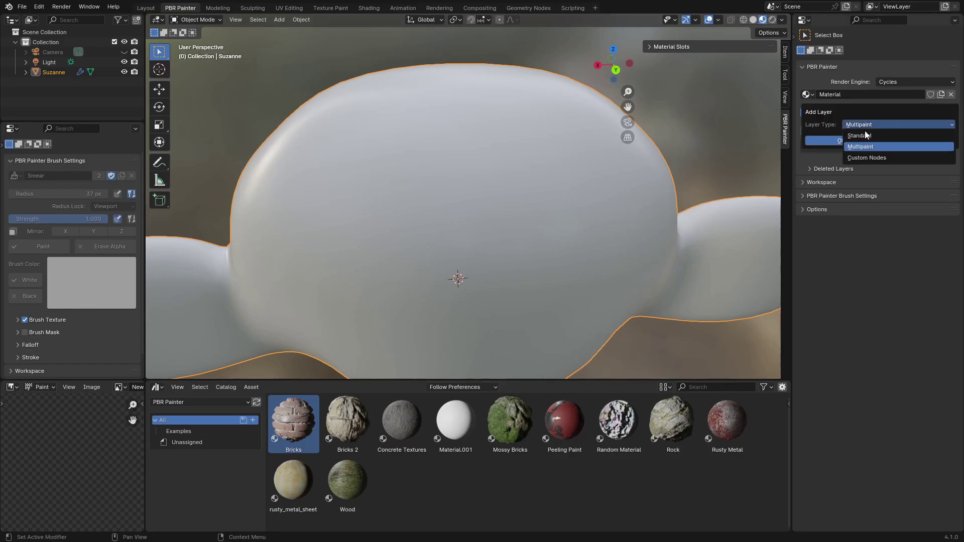
pyautogui.click(861, 133)
pyautogui.click(863, 152)
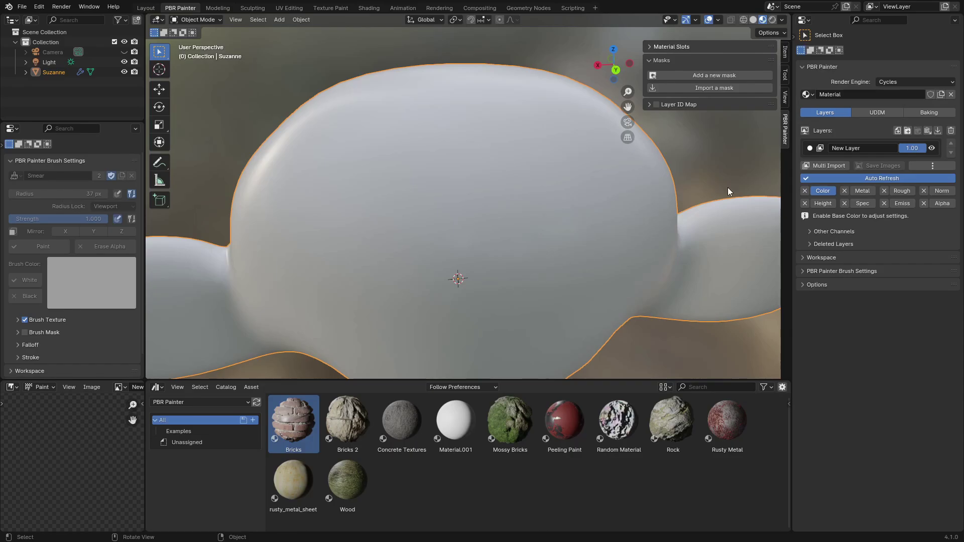
# Step: Import the Fabric049 4K Color, Displacement, Roughness, Ambient Occlusion and NormalGL textures into the Standard layer
pyautogui.click(816, 166)
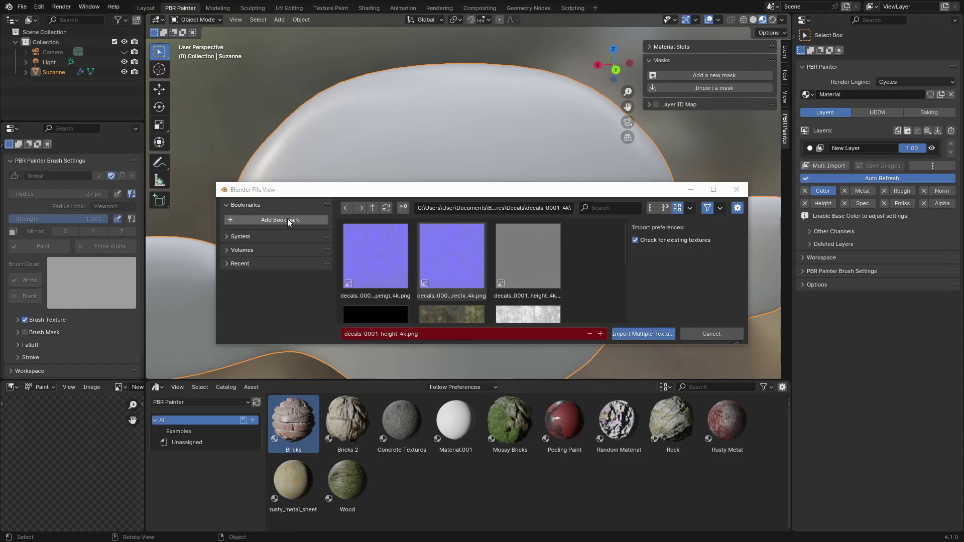
pyautogui.click(373, 209)
pyautogui.click(372, 211)
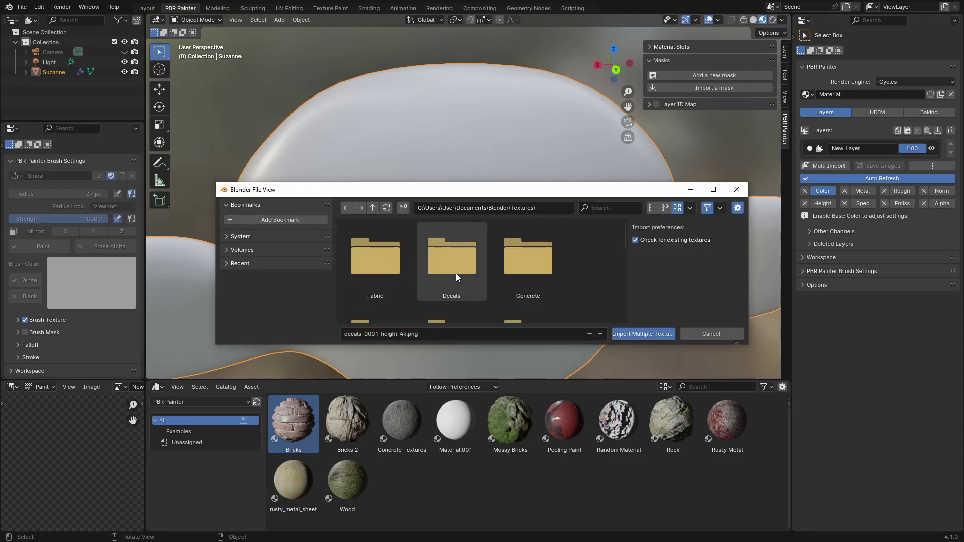
pyautogui.doubleClick(385, 267)
pyautogui.doubleClick(382, 266)
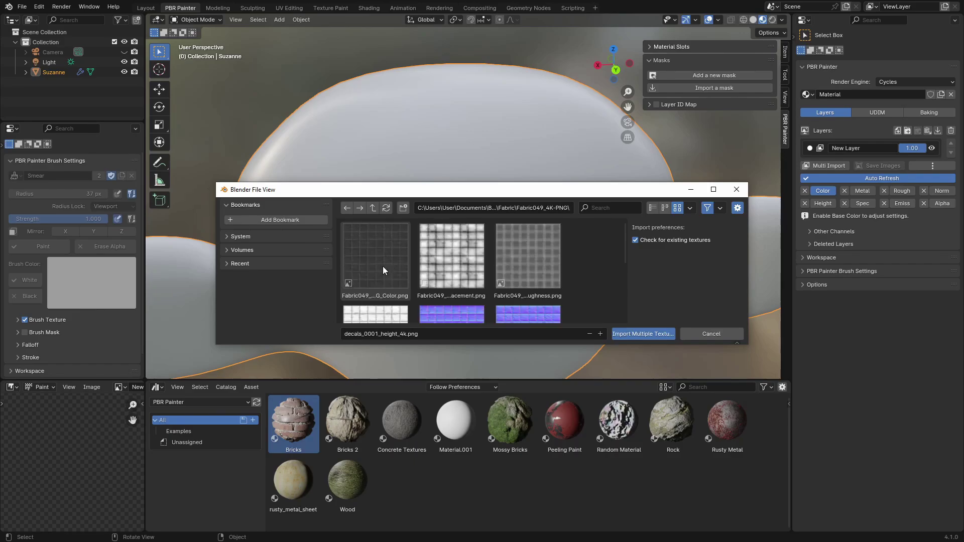
pyautogui.click(378, 257)
pyautogui.keyDown('shift'); pyautogui.click(451, 257); pyautogui.keyUp('shift')
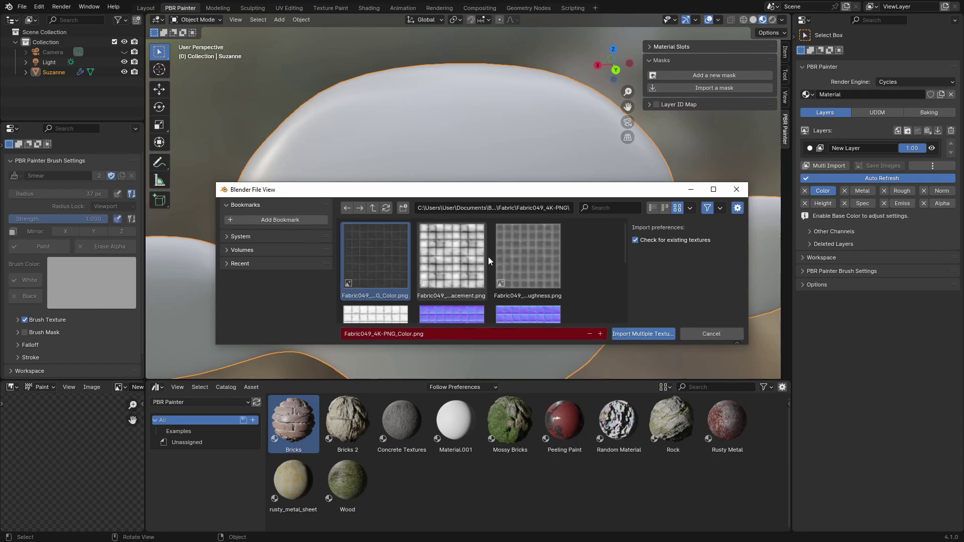
pyautogui.keyDown('shift'); pyautogui.click(504, 259); pyautogui.keyUp('shift')
pyautogui.scroll(-3, 504, 259)
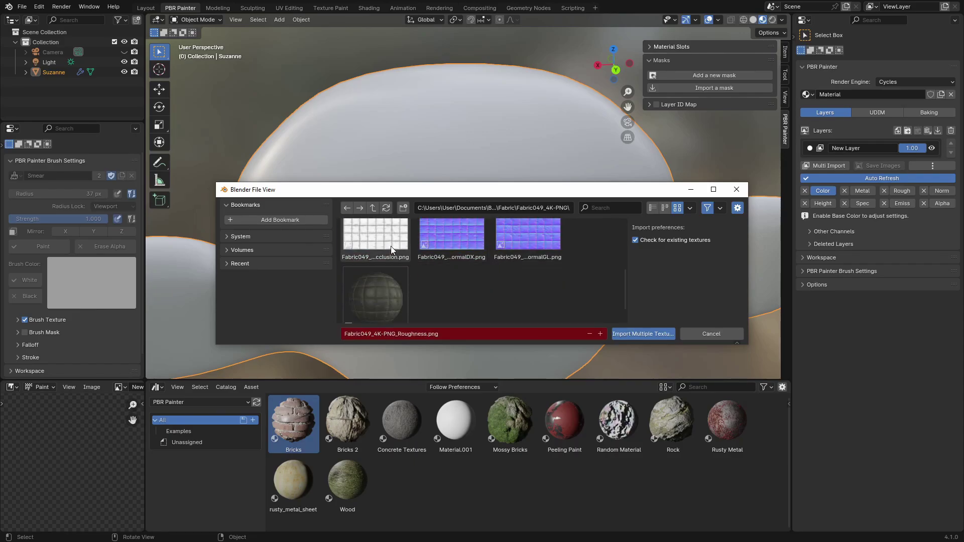
pyautogui.keyDown('shift'); pyautogui.click(380, 240); pyautogui.keyUp('shift')
pyautogui.keyDown('ctrl'); pyautogui.click(518, 265); pyautogui.keyUp('ctrl')
pyautogui.scroll(-3, 516, 265)
# Step: Examine the fabric texture on the back and top of Suzanne's head, especially along the central UV seam
pyautogui.scroll(2, 516, 265)
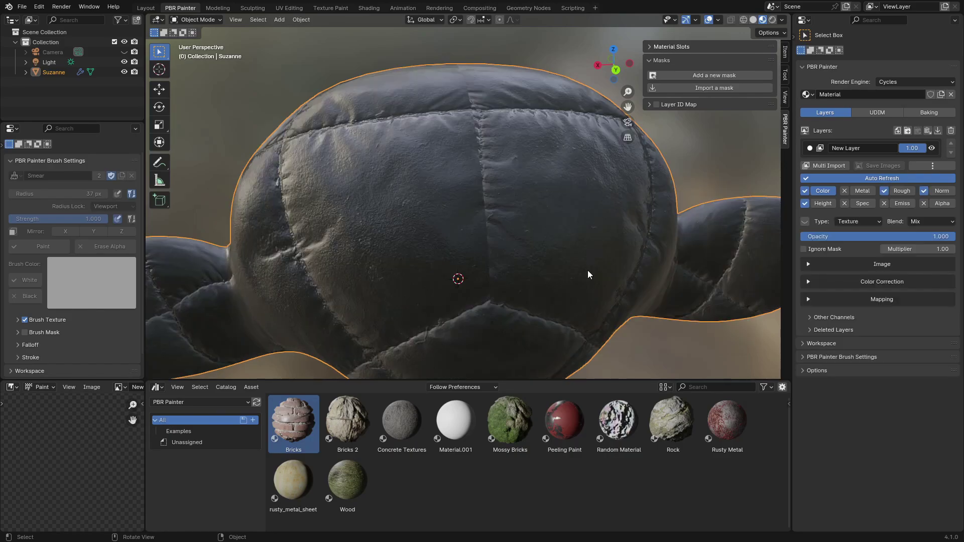
pyautogui.scroll(-2, 562, 226)
pyautogui.moveTo(537, 185); pyautogui.dragTo(490, 215, button='middle')
pyautogui.scroll(-3, 510, 272)
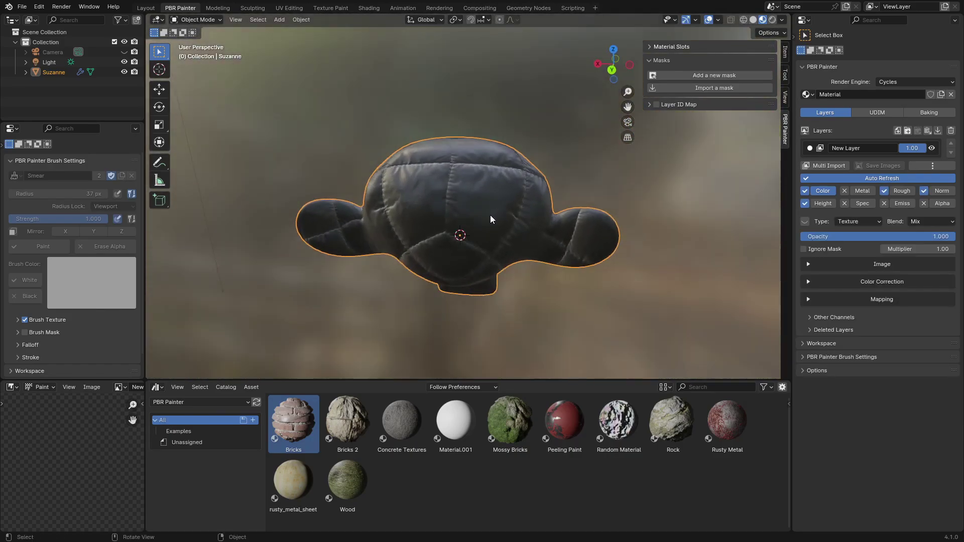
pyautogui.scroll(6, 490, 215)
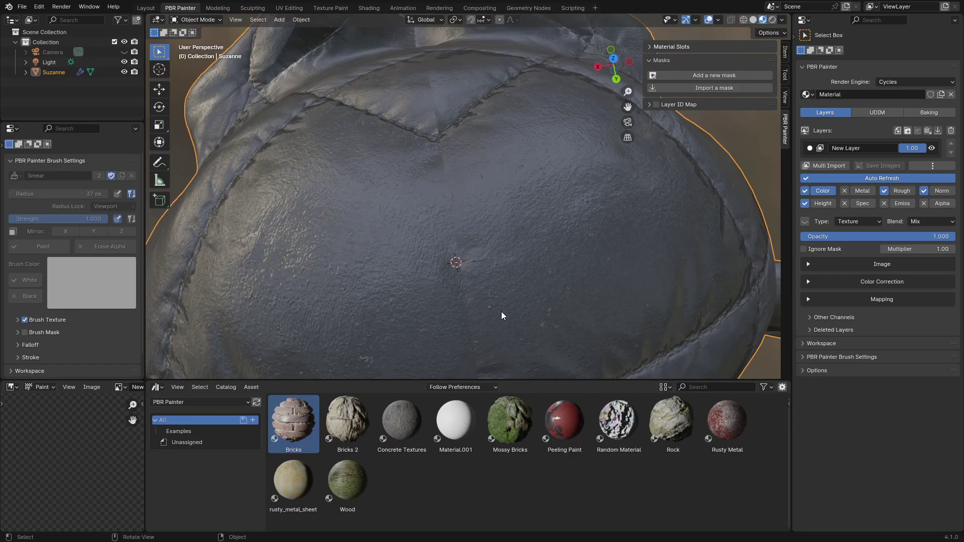
pyautogui.scroll(-5, 462, 266)
pyautogui.moveTo(590, 249); pyautogui.dragTo(469, 197, button='middle')
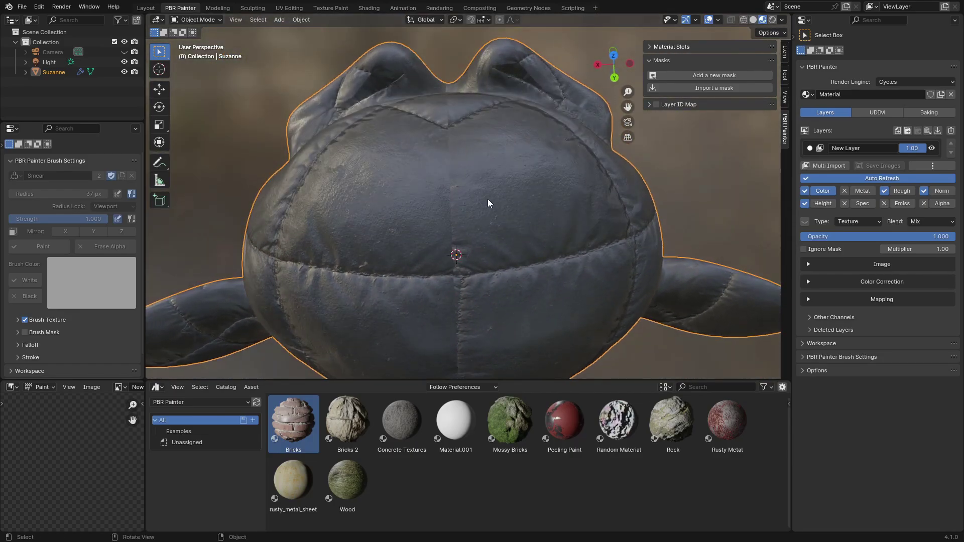
pyautogui.moveTo(477, 262); pyautogui.dragTo(471, 218, button='middle')
pyautogui.moveTo(458, 171); pyautogui.dragTo(461, 216, button='middle')
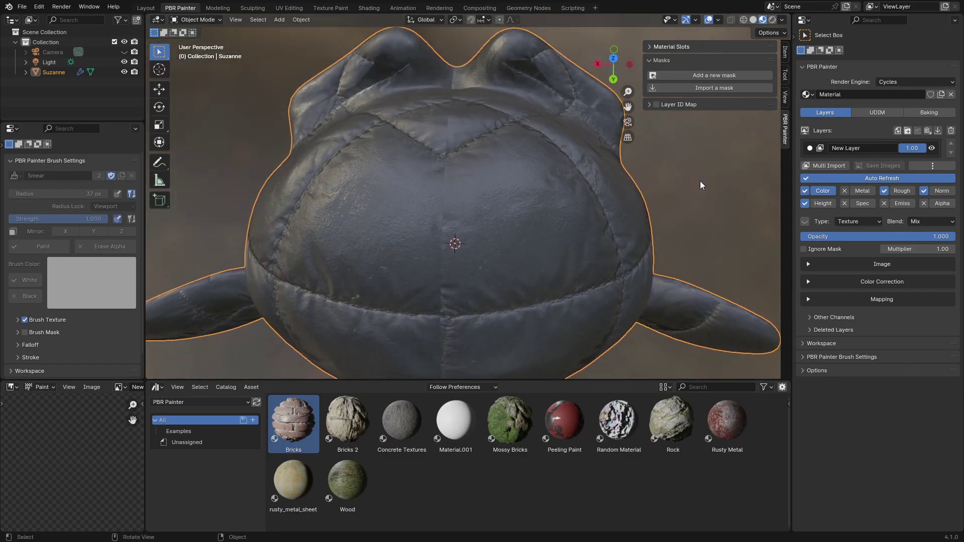
# Step: Add a Multipaint layer and import the Fabric049 4K Color, Displacement, Roughness, Ambient Occlusion and NormalGL textures with target images
pyautogui.click(897, 131)
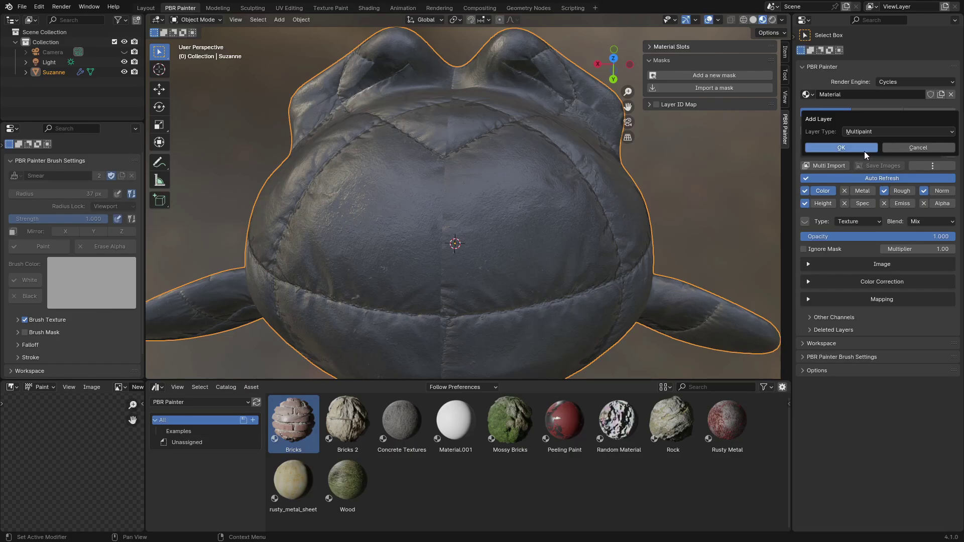
pyautogui.click(863, 150)
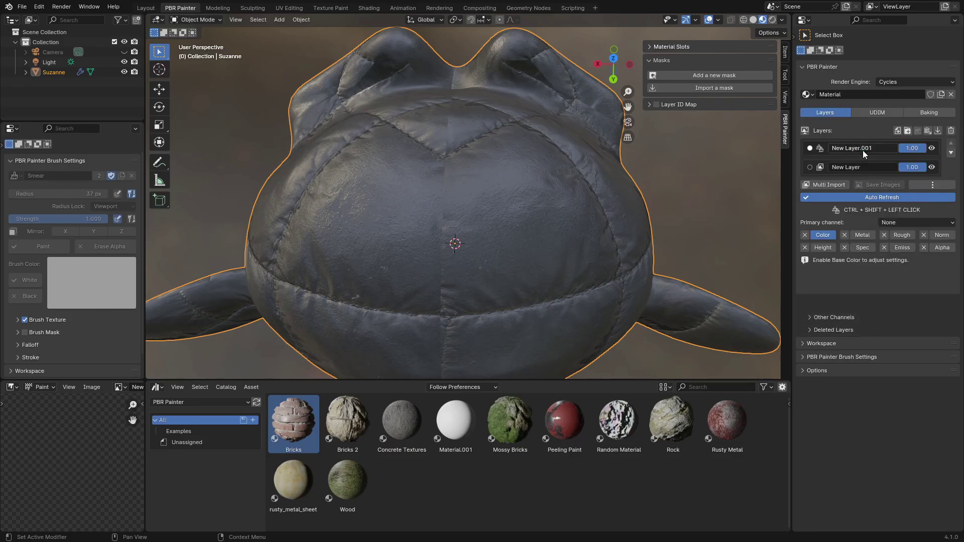
pyautogui.click(828, 184)
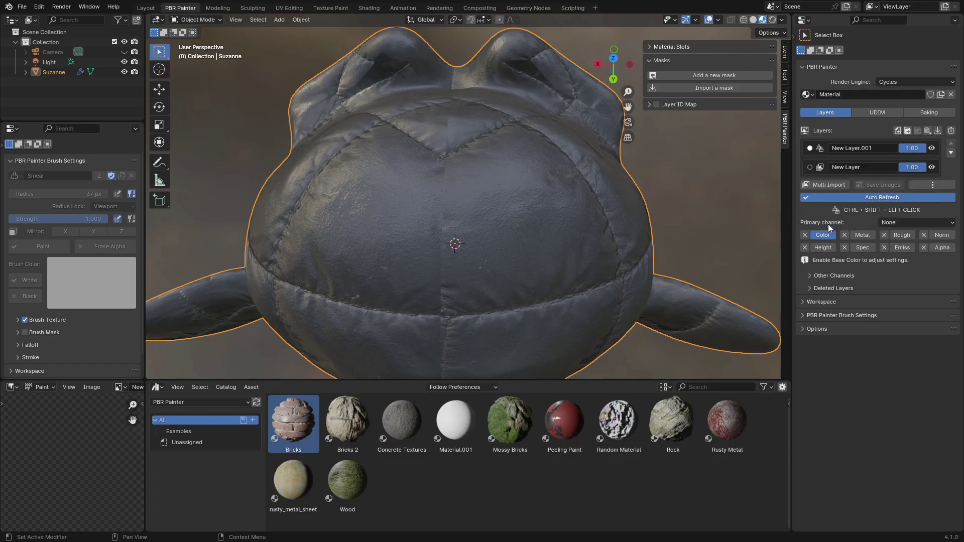
pyautogui.click(827, 224)
pyautogui.click(390, 279)
pyautogui.keyDown('ctrl'); pyautogui.click(467, 276); pyautogui.keyUp('ctrl')
pyautogui.keyDown('ctrl'); pyautogui.click(544, 266); pyautogui.keyUp('ctrl')
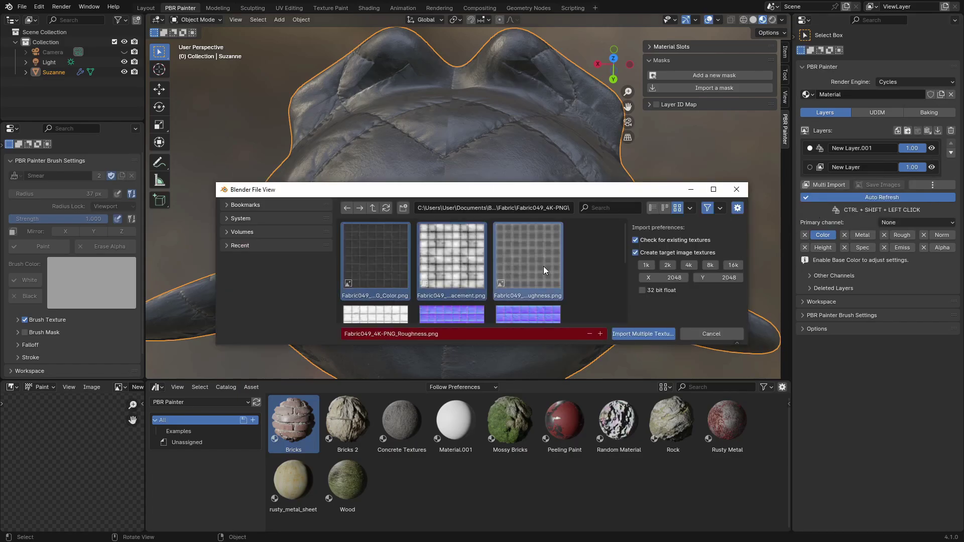
pyautogui.scroll(-4, 522, 262)
pyautogui.keyDown('shift'); pyautogui.click(389, 258); pyautogui.keyUp('shift')
pyautogui.keyDown('shift'); pyautogui.click(517, 264); pyautogui.keyUp('shift')
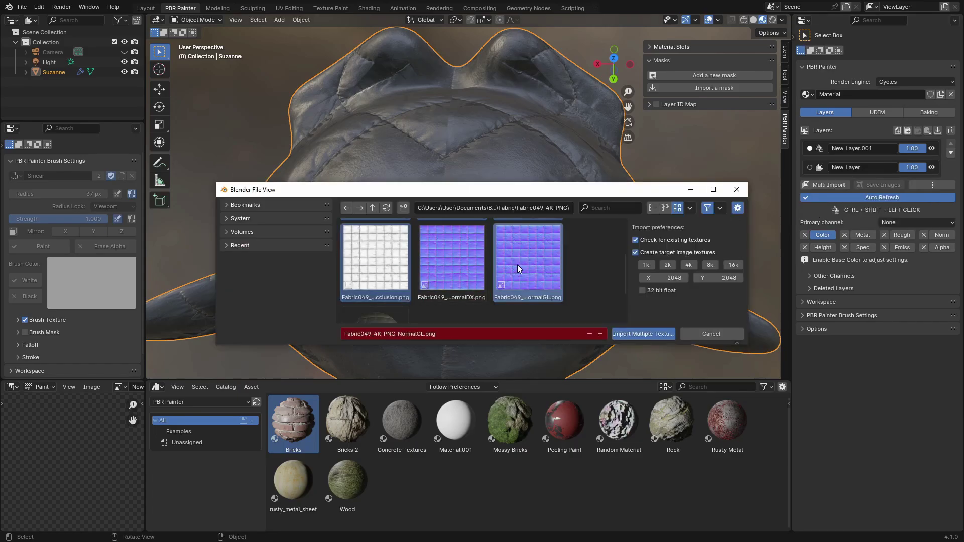
pyautogui.scroll(-2, 517, 265)
pyautogui.click(649, 333)
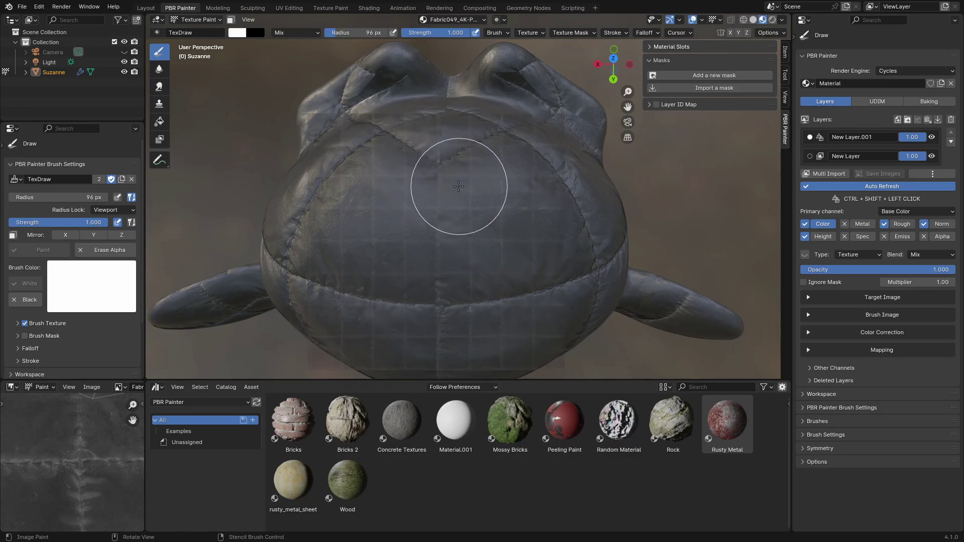
# Step: Create a folder that takes in both existing layers, and select the Multipaint layer for painting
pyautogui.click(907, 119)
pyautogui.click(808, 129)
pyautogui.click(830, 141)
pyautogui.click(834, 152)
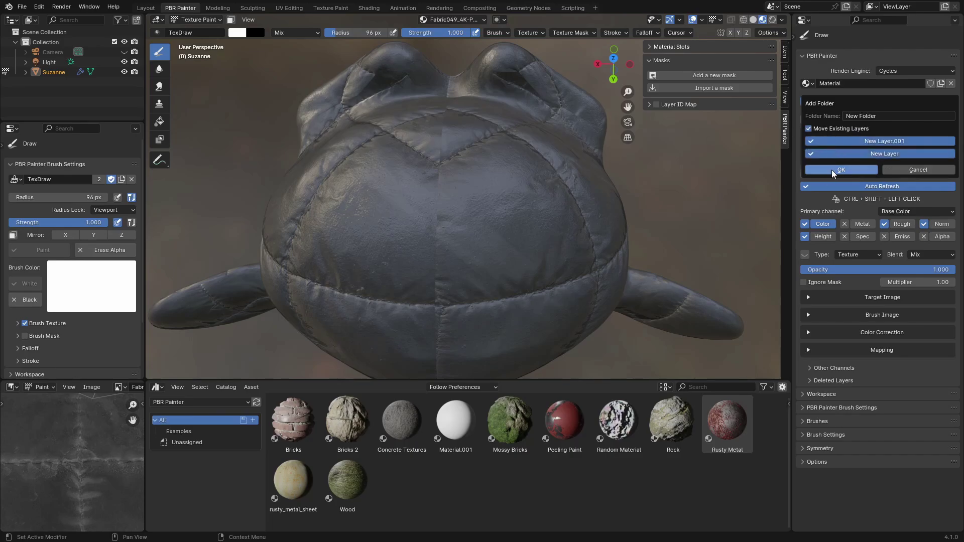
pyautogui.click(841, 170)
pyautogui.click(816, 163)
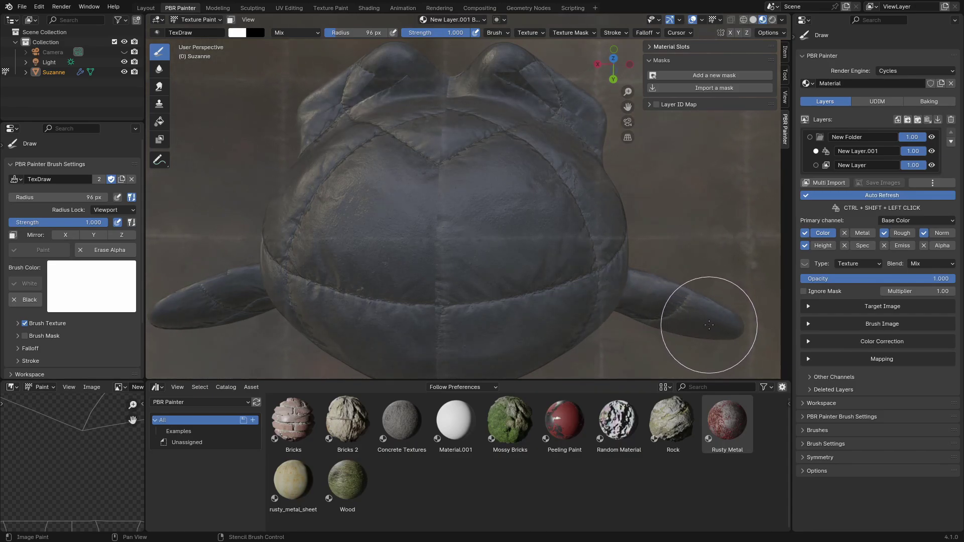
# Step: Set the brush radius to 64 px and stencil-paint a stitched fabric seam down the centre of the back of the head
pyautogui.moveTo(707, 325); pyautogui.dragTo(624, 258, button='middle')
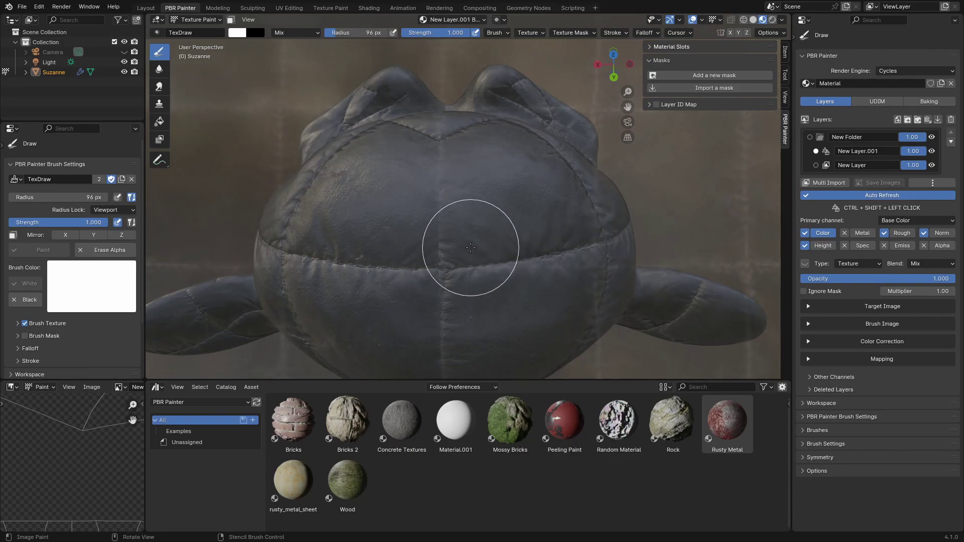
pyautogui.press('f')
pyautogui.click(444, 261)
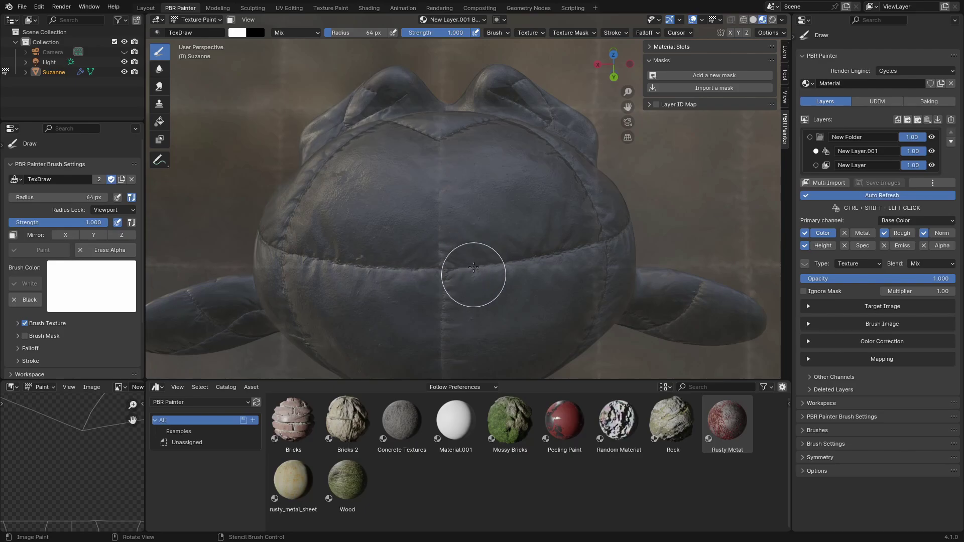
pyautogui.click(439, 270)
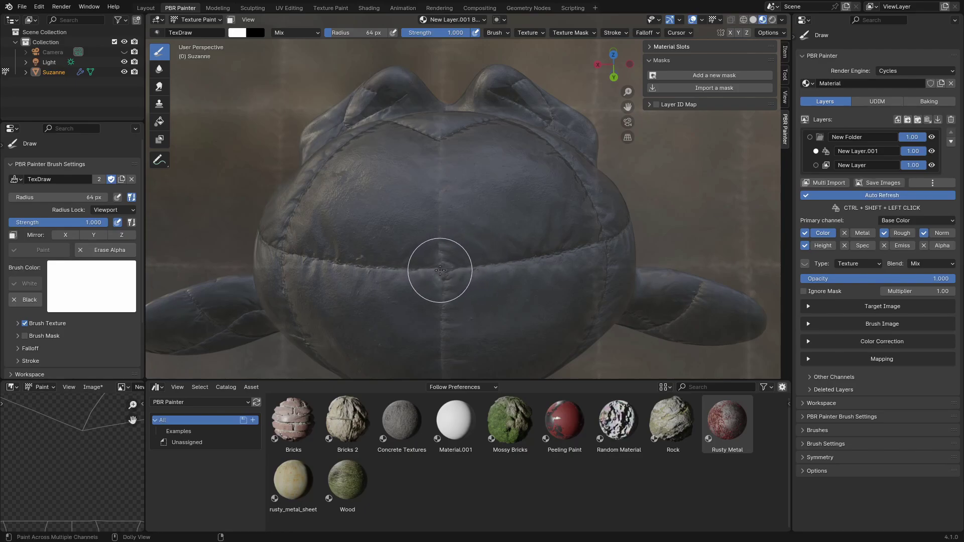
pyautogui.moveTo(440, 263)
pyautogui.mouseDown()
pyautogui.moveTo(437, 168)
pyautogui.moveTo(444, 354)
pyautogui.moveTo(441, 311)
pyautogui.mouseUp()
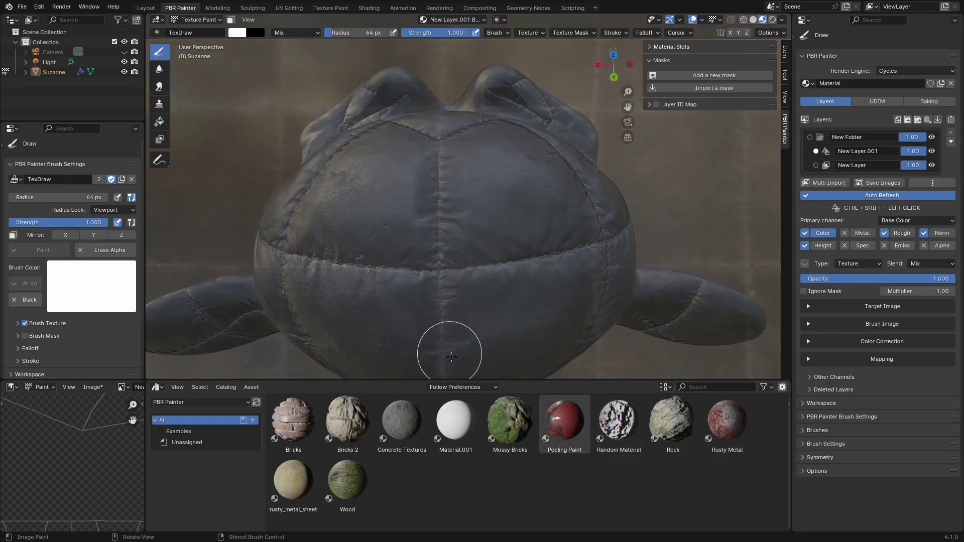
# Step: Set the brush radius to 48 px and stencil-paint more stitched fabric along the central seam toward the top of the head
pyautogui.moveTo(443, 230)
pyautogui.mouseDown(button='middle')
pyautogui.moveTo(441, 216)
pyautogui.moveTo(450, 259)
pyautogui.mouseUp(button='middle')
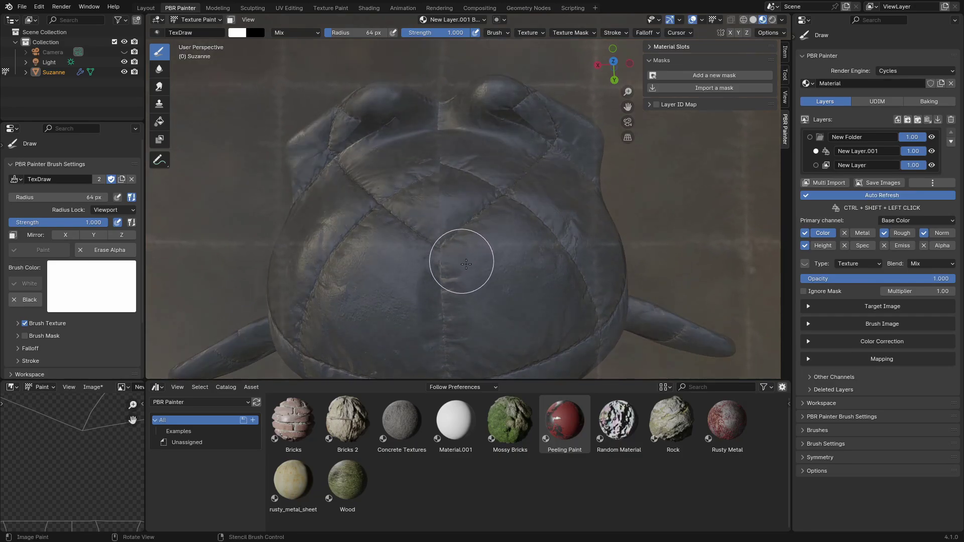
pyautogui.moveTo(500, 292); pyautogui.dragTo(484, 221, button='middle')
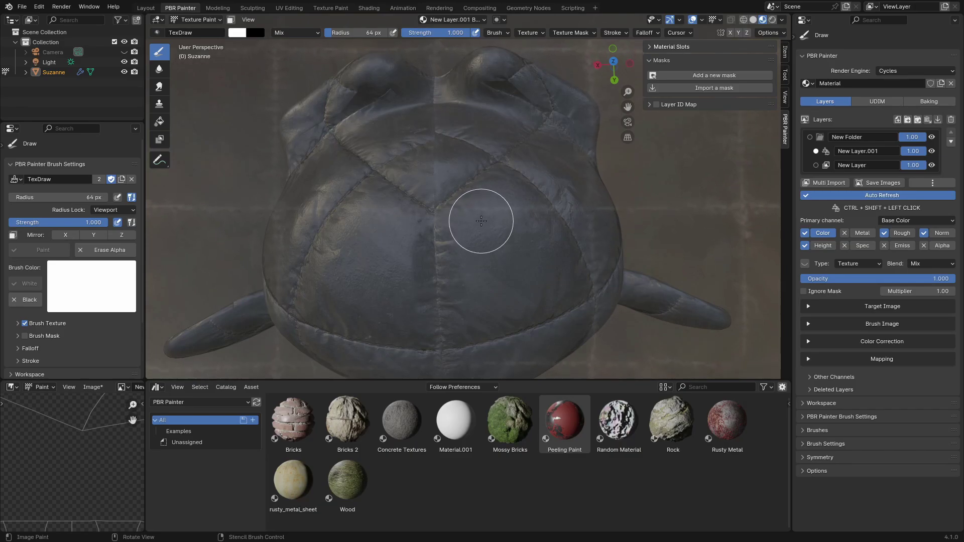
pyautogui.press('f')
pyautogui.click(428, 213)
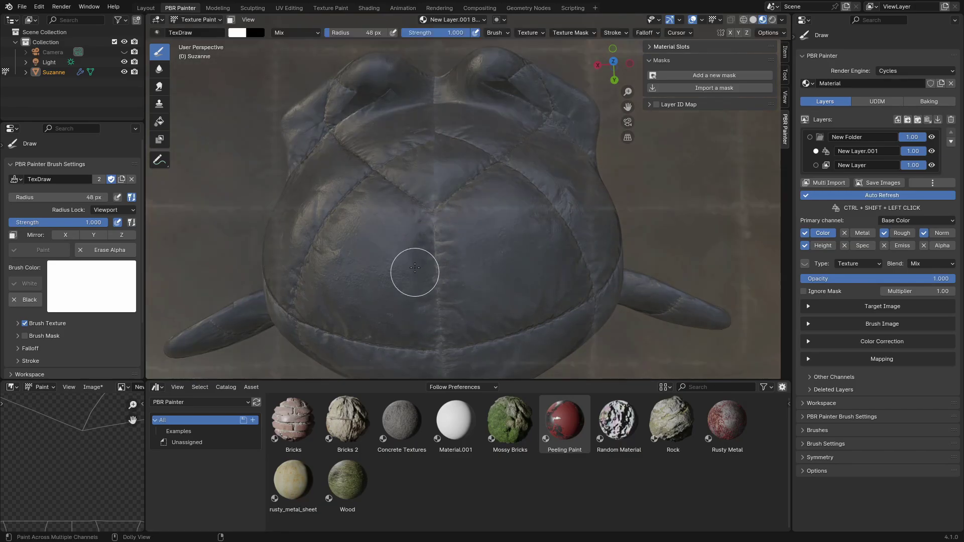
pyautogui.moveTo(470, 273)
pyautogui.mouseDown(button='middle')
pyautogui.moveTo(473, 302)
pyautogui.moveTo(475, 281)
pyautogui.mouseUp(button='middle')
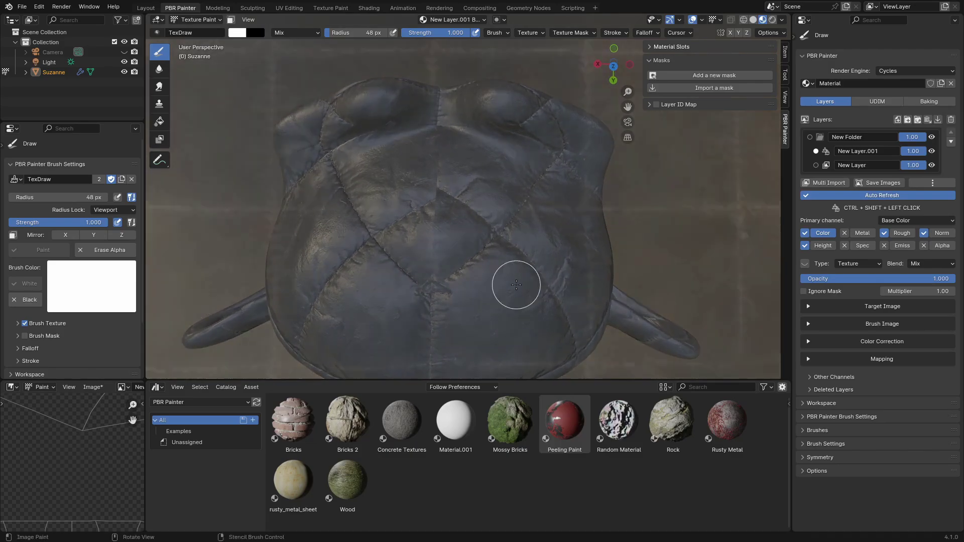
pyautogui.moveTo(557, 318); pyautogui.dragTo(522, 258, button='middle')
pyautogui.moveTo(318, 357)
pyautogui.mouseDown(button='middle')
pyautogui.moveTo(550, 241)
pyautogui.moveTo(549, 284)
pyautogui.moveTo(457, 251)
pyautogui.moveTo(493, 270)
pyautogui.moveTo(389, 252)
pyautogui.moveTo(470, 267)
pyautogui.moveTo(463, 243)
pyautogui.mouseUp(button='middle')
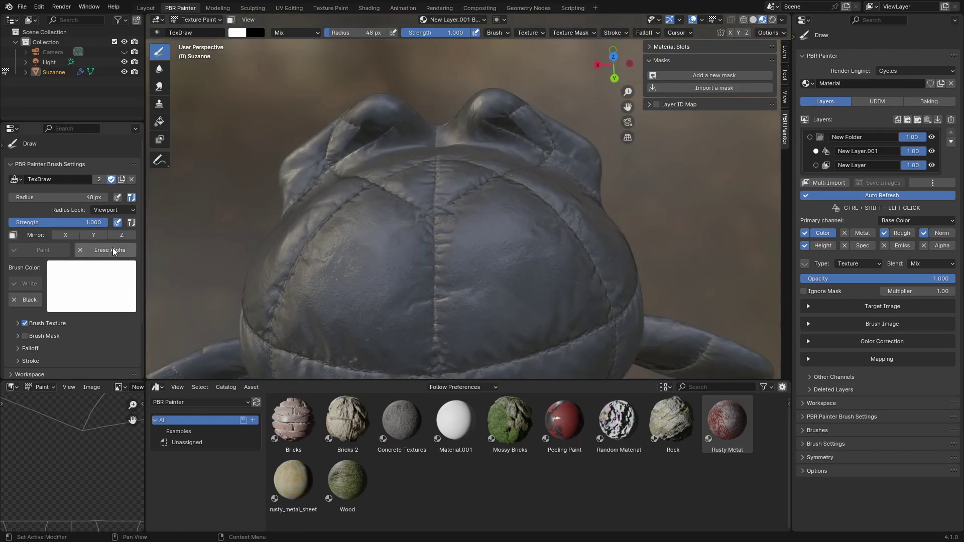
# Step: Switch the brush to Erase Alpha and enable a brush mask with Random mapping and a Clouds texture
pyautogui.click(113, 249)
pyautogui.moveTo(458, 251); pyautogui.dragTo(457, 266, button='middle')
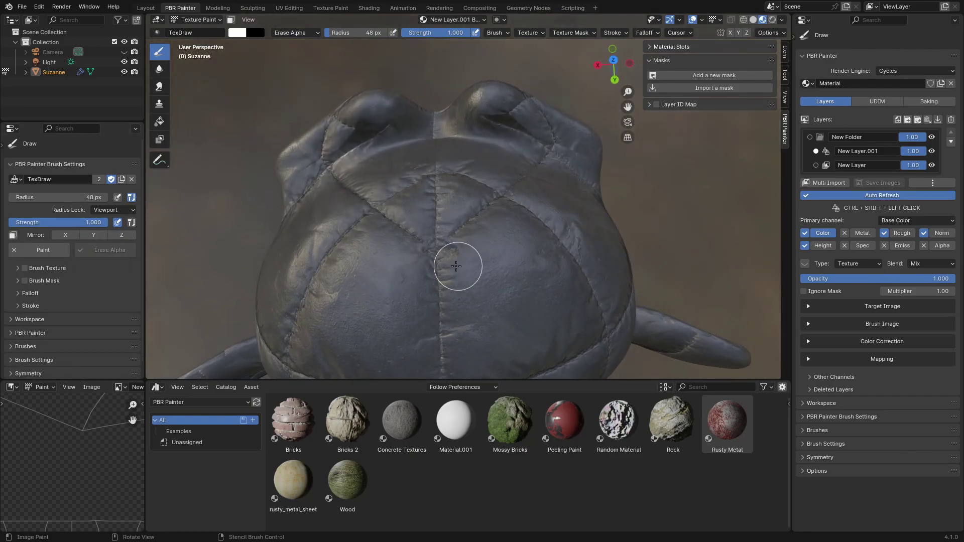
pyautogui.click(26, 280)
pyautogui.click(20, 280)
pyautogui.click(46, 297)
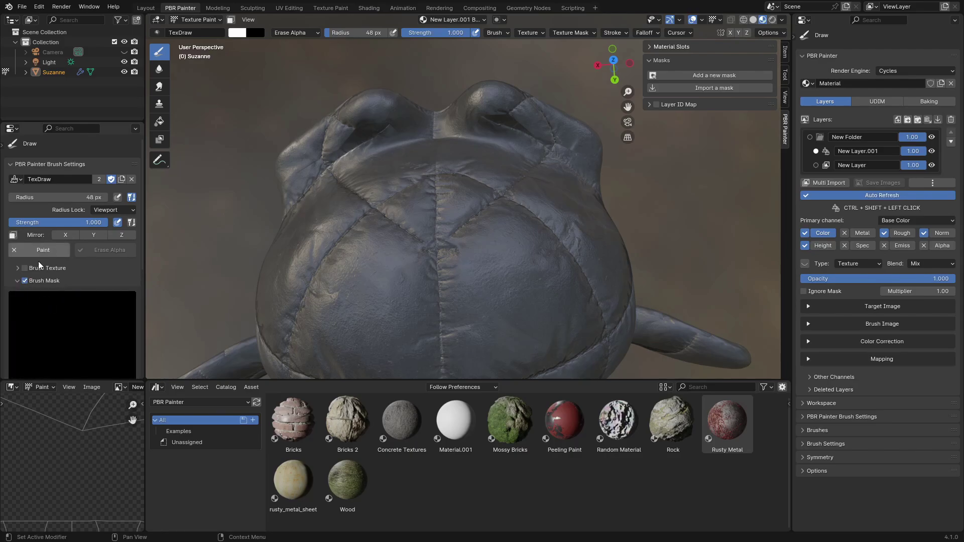
pyautogui.scroll(-5, 93, 319)
pyautogui.click(62, 313)
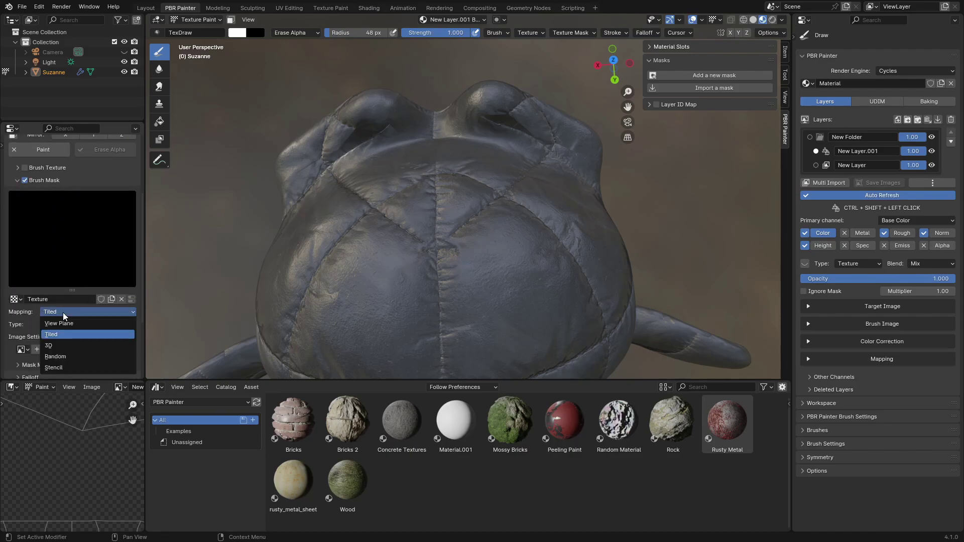
pyautogui.click(62, 357)
pyautogui.click(86, 325)
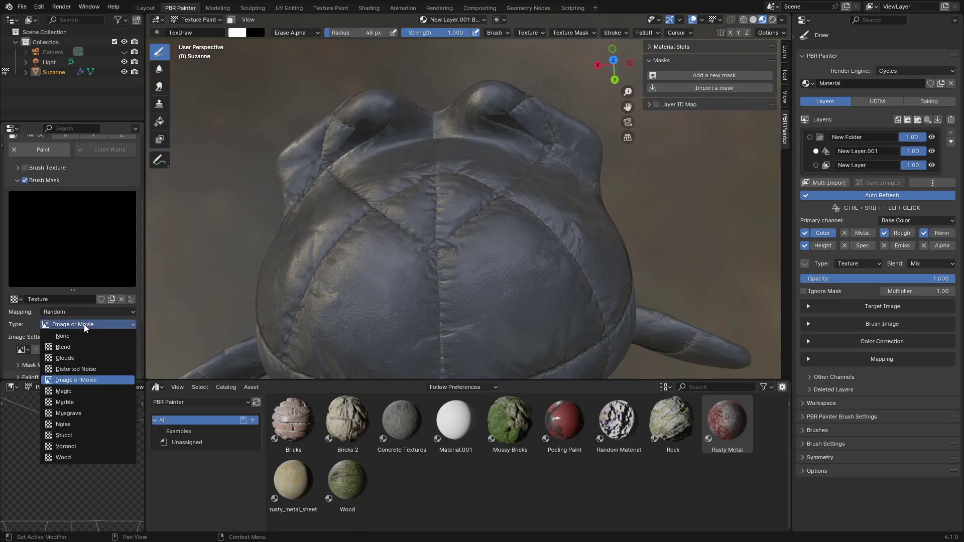
pyautogui.click(74, 354)
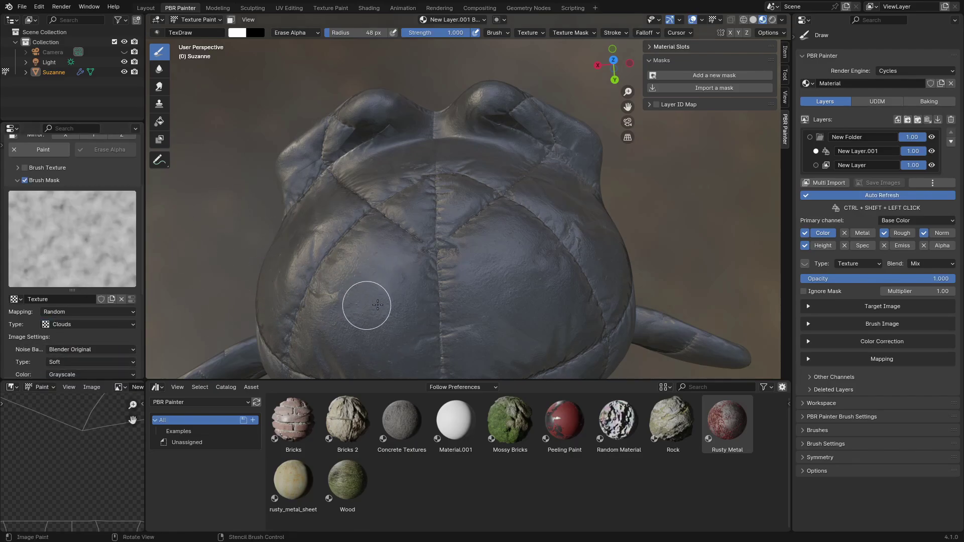
pyautogui.click(12, 180)
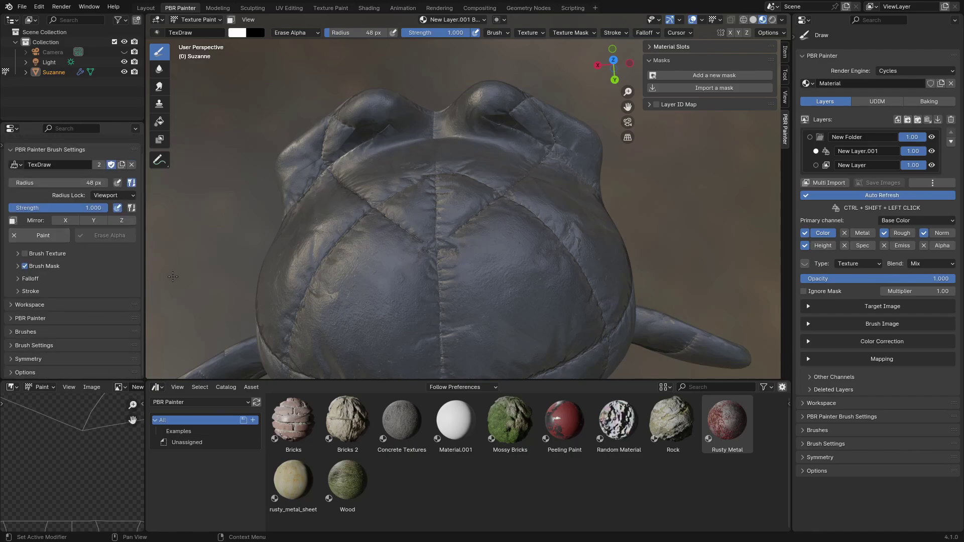
# Step: Set the brush strength to 0.406 and softly erase the edges of the painted fabric on the back of the head
pyautogui.hotkey('shift', 'f')
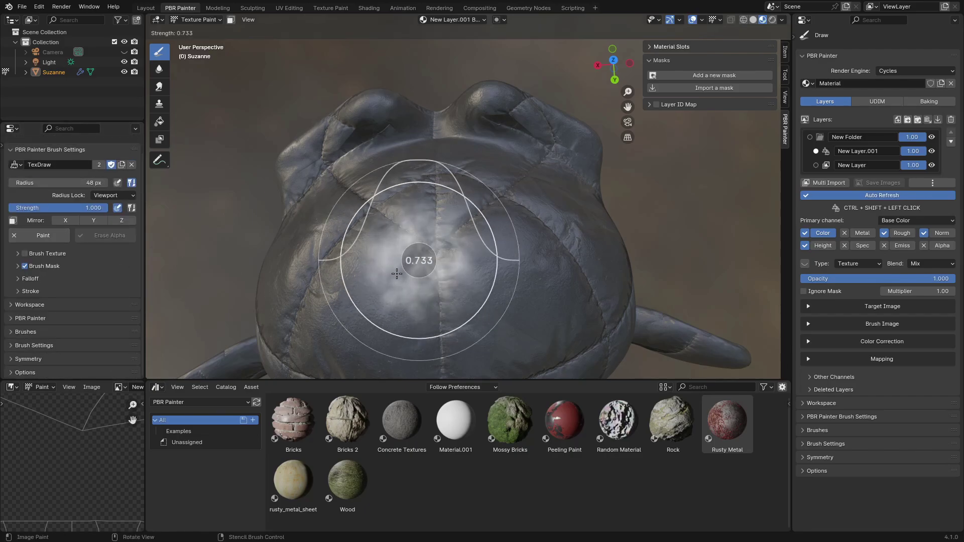
pyautogui.click(369, 275)
pyautogui.moveTo(415, 308); pyautogui.dragTo(412, 269, button='middle')
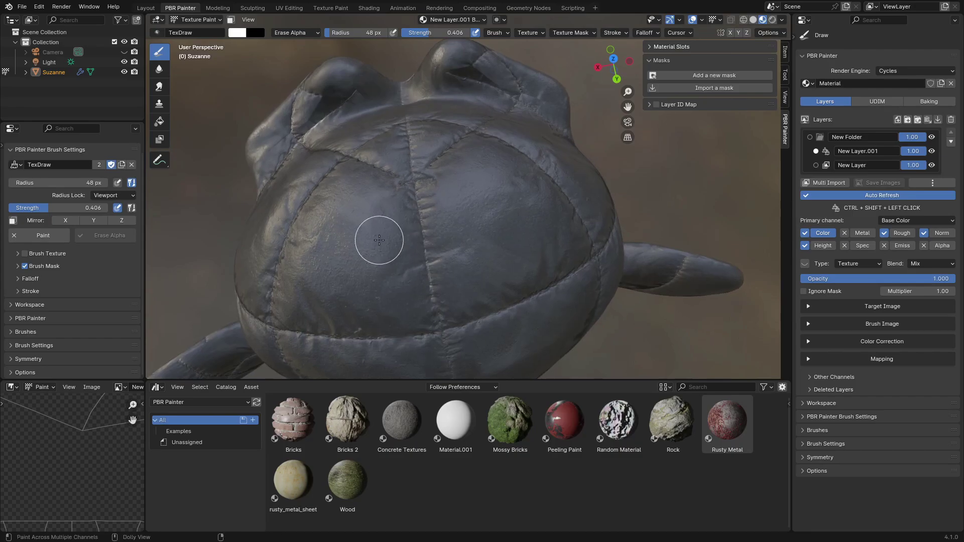
pyautogui.moveTo(371, 214)
pyautogui.keyDown('ctrl'); pyautogui.keyDown('shift'); pyautogui.mouseDown()
pyautogui.moveTo(383, 273)
pyautogui.moveTo(367, 204)
pyautogui.moveTo(387, 230)
pyautogui.moveTo(367, 365)
pyautogui.moveTo(355, 338)
pyautogui.mouseUp(); pyautogui.keyUp('shift'); pyautogui.keyUp('ctrl')
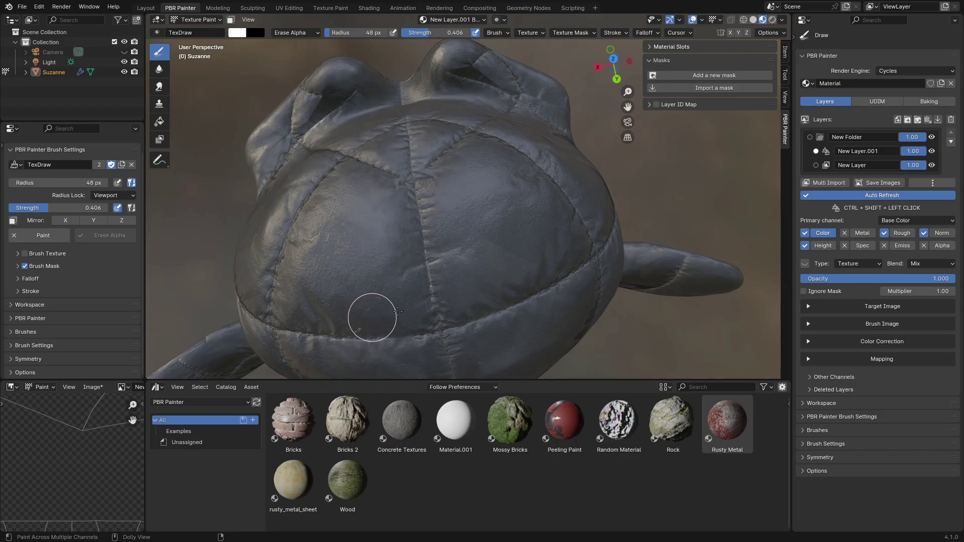
pyautogui.moveTo(508, 267); pyautogui.dragTo(355, 252, button='middle')
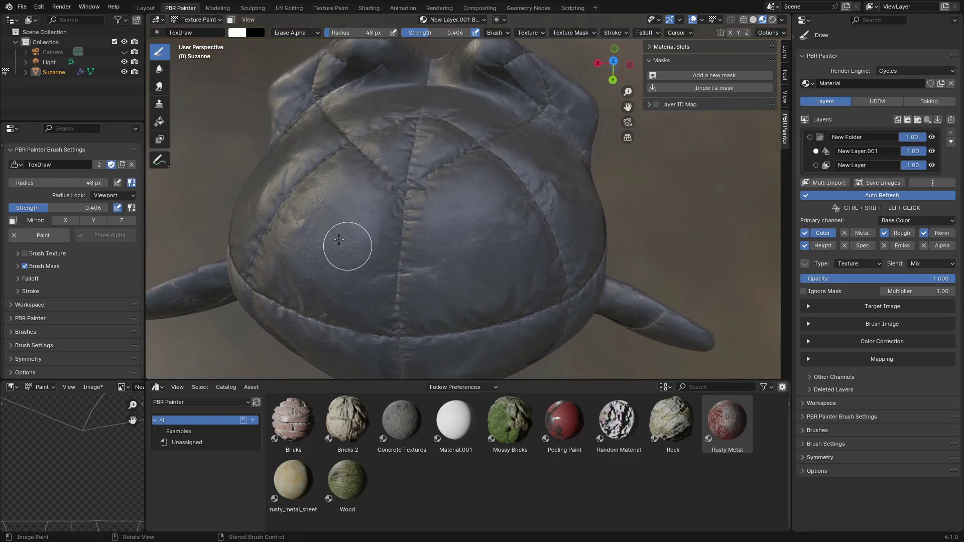
pyautogui.moveTo(478, 233)
pyautogui.mouseDown(button='middle')
pyautogui.moveTo(492, 216)
pyautogui.moveTo(430, 229)
pyautogui.moveTo(458, 254)
pyautogui.mouseUp(button='middle')
# Step: Disable the brush mask, set strength to 1.000 and radius to 23 px, and erase excess fabric where the diagonal seams meet the central seam
pyautogui.scroll(4, 441, 263)
pyautogui.moveTo(369, 189)
pyautogui.mouseDown(button='middle')
pyautogui.moveTo(372, 224)
pyautogui.moveTo(412, 236)
pyautogui.moveTo(461, 220)
pyautogui.moveTo(464, 244)
pyautogui.mouseUp(button='middle')
pyautogui.hotkey('shift', 'f')
pyautogui.click(506, 249)
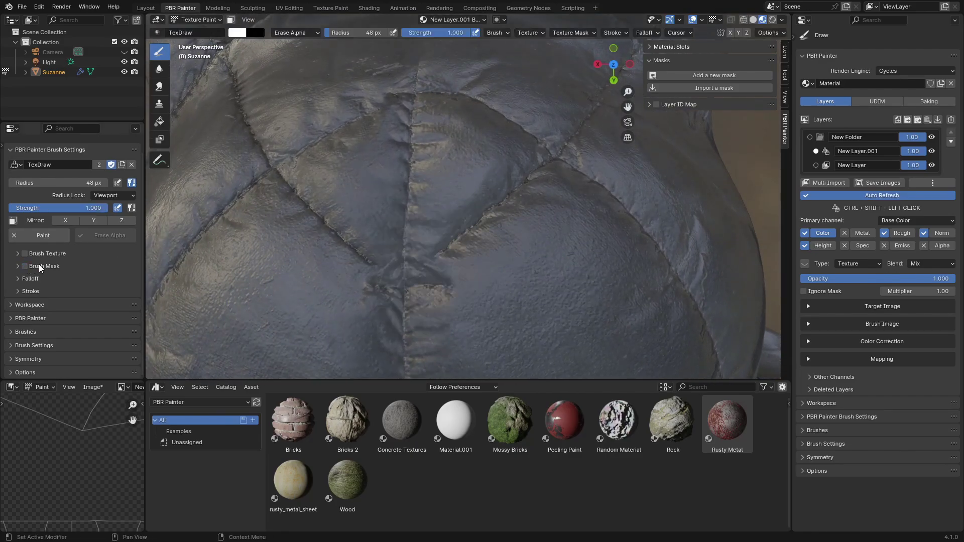
pyautogui.press('f')
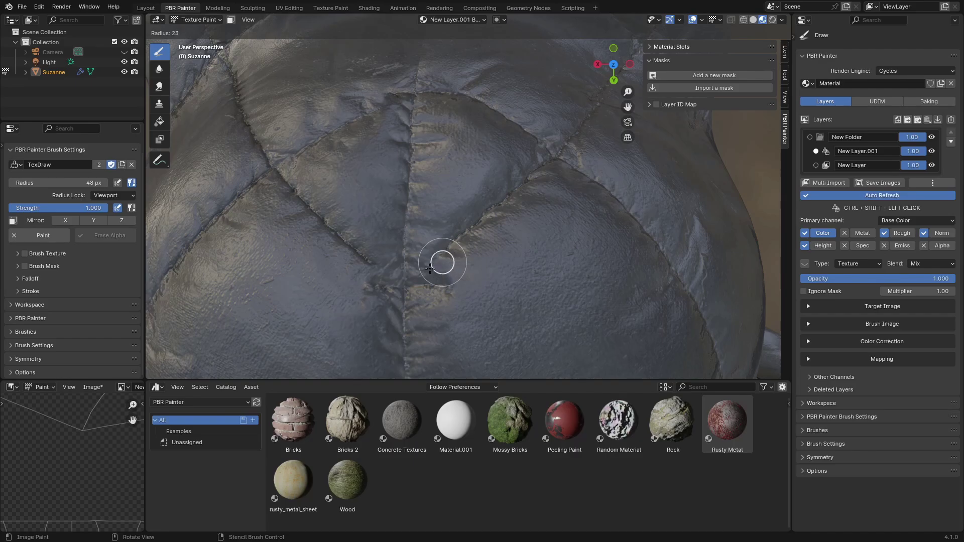
pyautogui.click(431, 268)
pyautogui.moveTo(440, 260)
pyautogui.keyDown('ctrl'); pyautogui.keyDown('shift'); pyautogui.mouseDown()
pyautogui.moveTo(448, 256)
pyautogui.moveTo(419, 266)
pyautogui.moveTo(454, 238)
pyautogui.moveTo(430, 251)
pyautogui.moveTo(449, 261)
pyautogui.moveTo(420, 278)
pyautogui.moveTo(432, 260)
pyautogui.mouseUp(); pyautogui.keyUp('shift'); pyautogui.keyUp('ctrl')
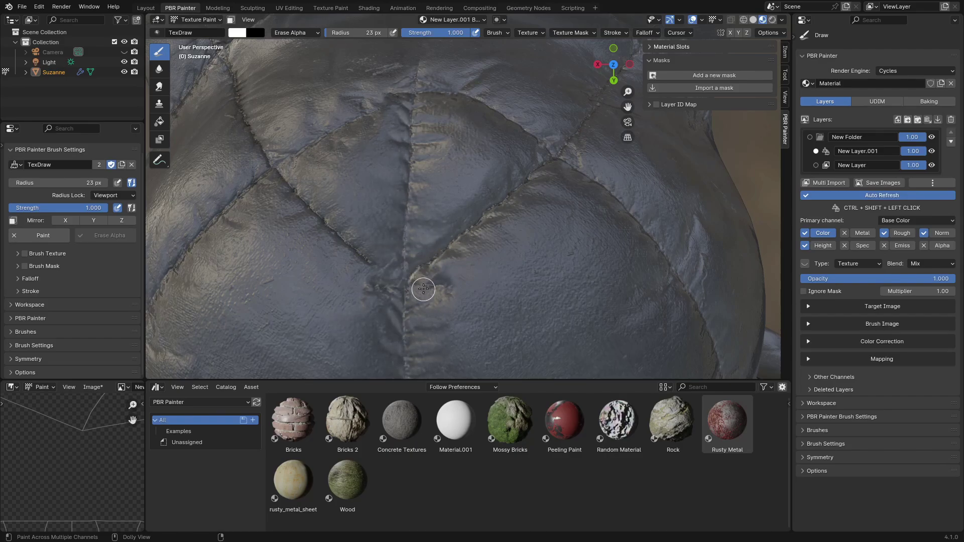
pyautogui.moveTo(375, 276)
pyautogui.keyDown('ctrl'); pyautogui.keyDown('shift'); pyautogui.mouseDown()
pyautogui.moveTo(385, 291)
pyautogui.moveTo(432, 294)
pyautogui.mouseUp(); pyautogui.keyUp('shift'); pyautogui.keyUp('ctrl')
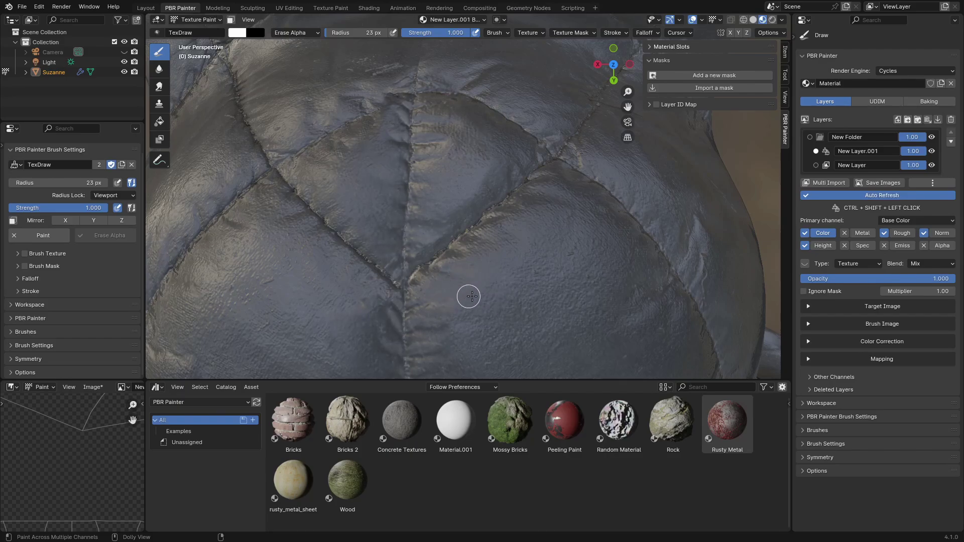
# Step: Examine the blended stitching on the back and top of the head from several angles
pyautogui.scroll(-6, 482, 281)
pyautogui.moveTo(486, 276)
pyautogui.mouseDown(button='middle')
pyautogui.moveTo(470, 251)
pyautogui.moveTo(484, 262)
pyautogui.mouseUp(button='middle')
pyautogui.moveTo(501, 301); pyautogui.dragTo(465, 164, button='middle')
pyautogui.moveTo(410, 226); pyautogui.dragTo(472, 159, button='middle')
pyautogui.moveTo(454, 225)
pyautogui.mouseDown(button='middle')
pyautogui.moveTo(483, 241)
pyautogui.moveTo(449, 222)
pyautogui.mouseUp(button='middle')
pyautogui.scroll(3, 482, 262)
pyautogui.moveTo(482, 263); pyautogui.dragTo(507, 231, button='middle')
pyautogui.scroll(3, 454, 266)
pyautogui.scroll(-5, 554, 275)
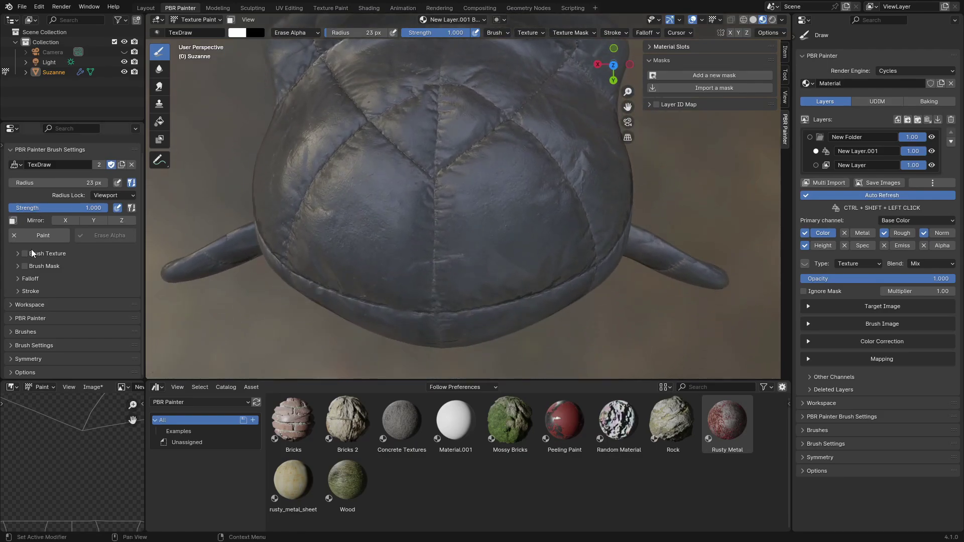
# Step: Switch the brush back to Paint and save the work
pyautogui.click(51, 236)
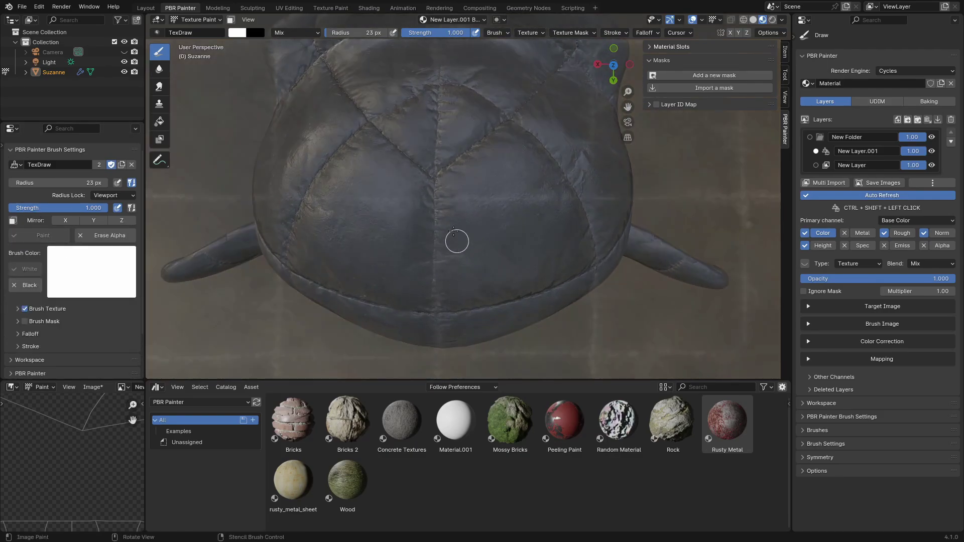
pyautogui.moveTo(570, 214); pyautogui.dragTo(346, 228, button='middle')
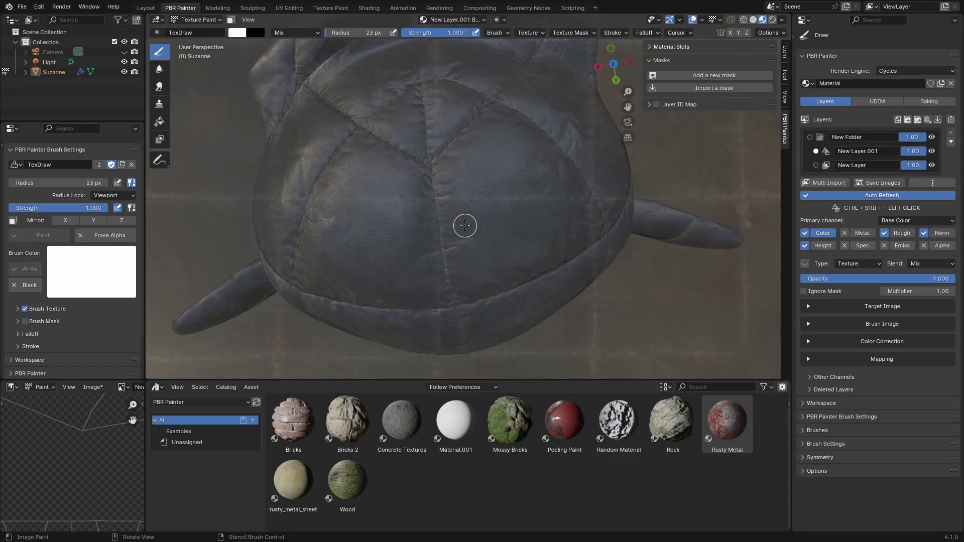
pyautogui.moveTo(473, 222); pyautogui.dragTo(400, 230, button='middle')
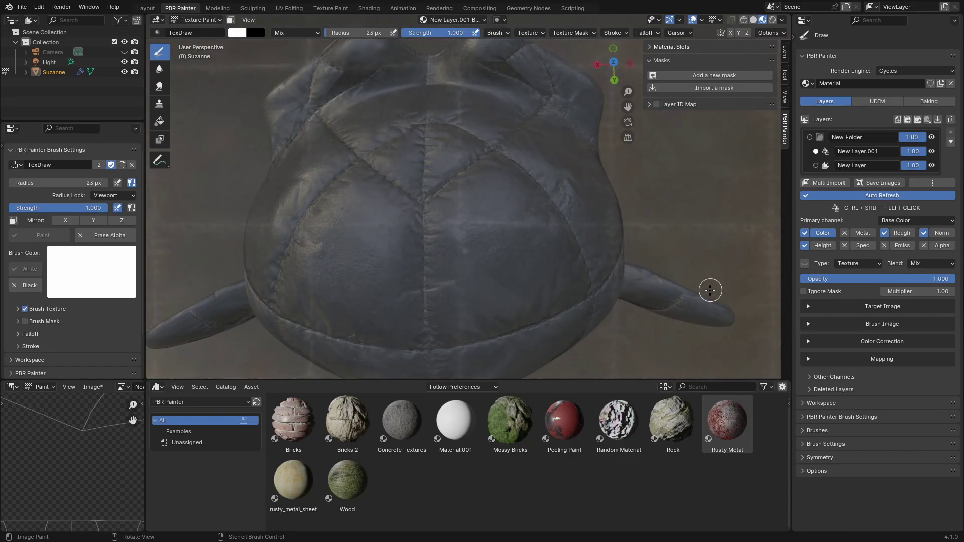
pyautogui.hotkey('ctrl', 's')
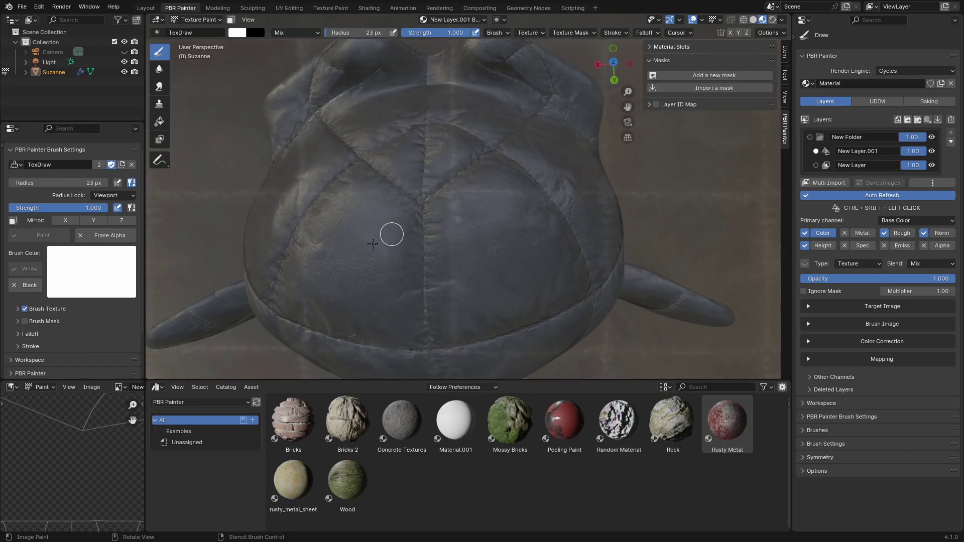
# Step: Set the brush strength to 0.382 and radius to 45 px, and stencil-paint fabric lightly beside the central seam
pyautogui.press('f')
pyautogui.click(431, 249)
pyautogui.hotkey('shift', 'f')
pyautogui.click(430, 249)
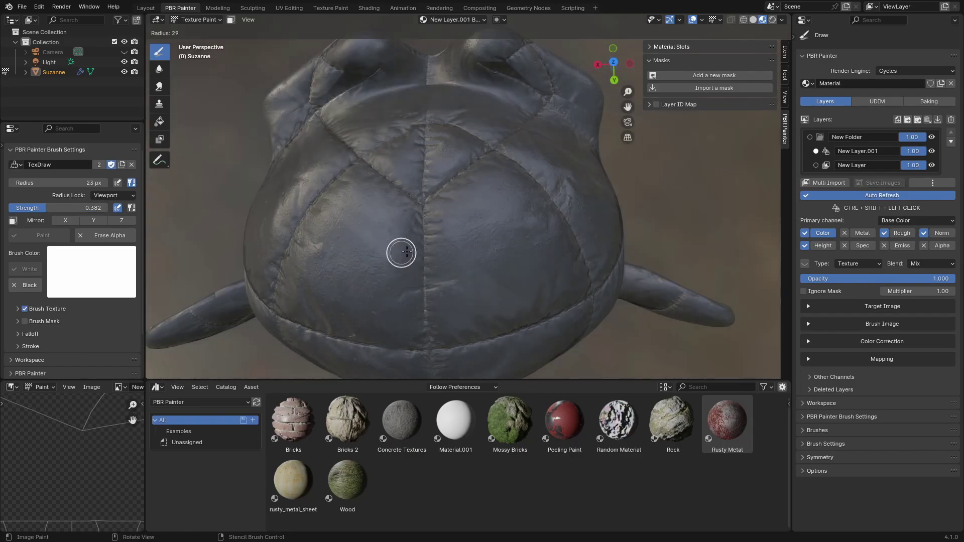
pyautogui.moveTo(373, 241); pyautogui.dragTo(462, 251, button='middle')
pyautogui.keyDown('ctrl'); pyautogui.keyDown('shift'); pyautogui.moveTo(409, 246); pyautogui.dragTo(362, 298); pyautogui.keyUp('shift'); pyautogui.keyUp('ctrl')
pyautogui.moveTo(417, 281); pyautogui.dragTo(481, 236, button='middle')
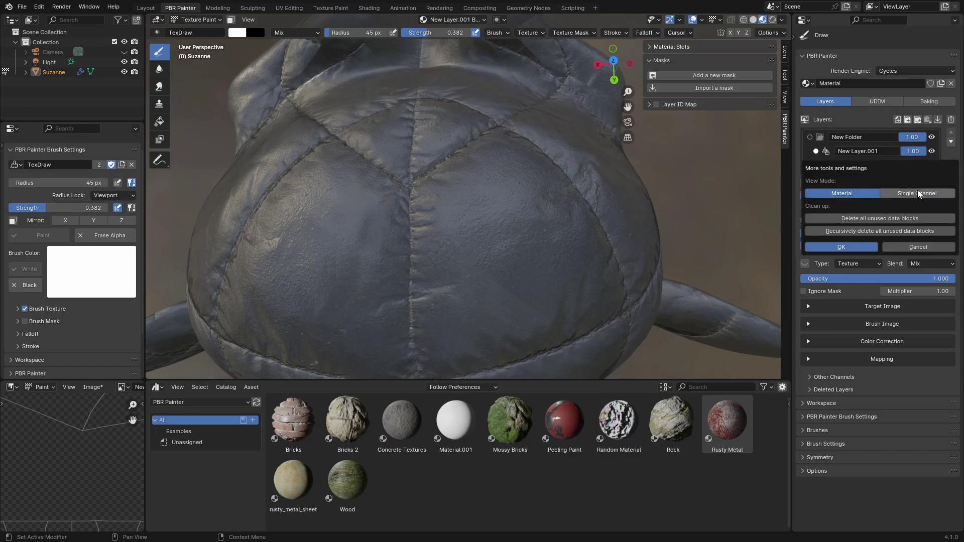
# Step: Switch the view mode to Single Channel with the Active Channel preview and inspect the Norm channel along the head's seams
pyautogui.click(948, 234)
pyautogui.click(822, 233)
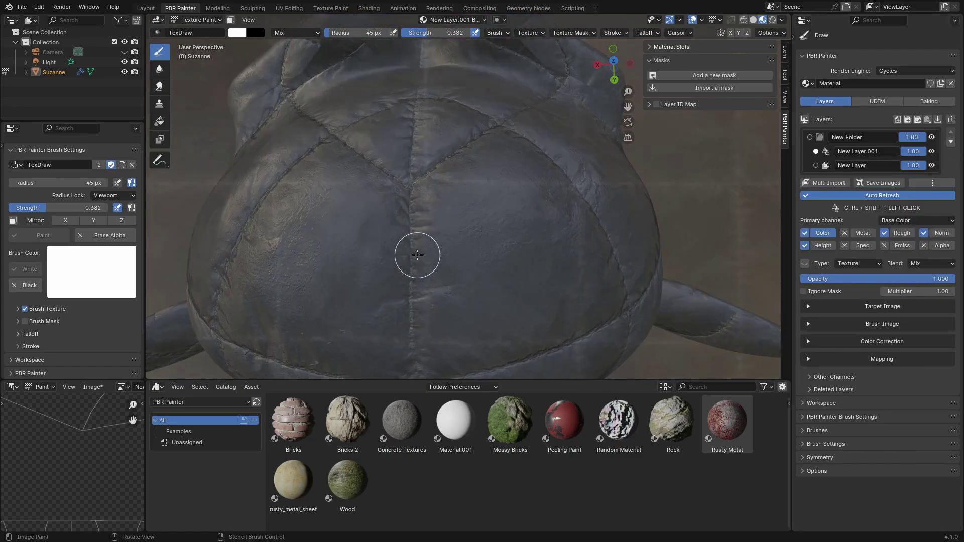
pyautogui.click(932, 183)
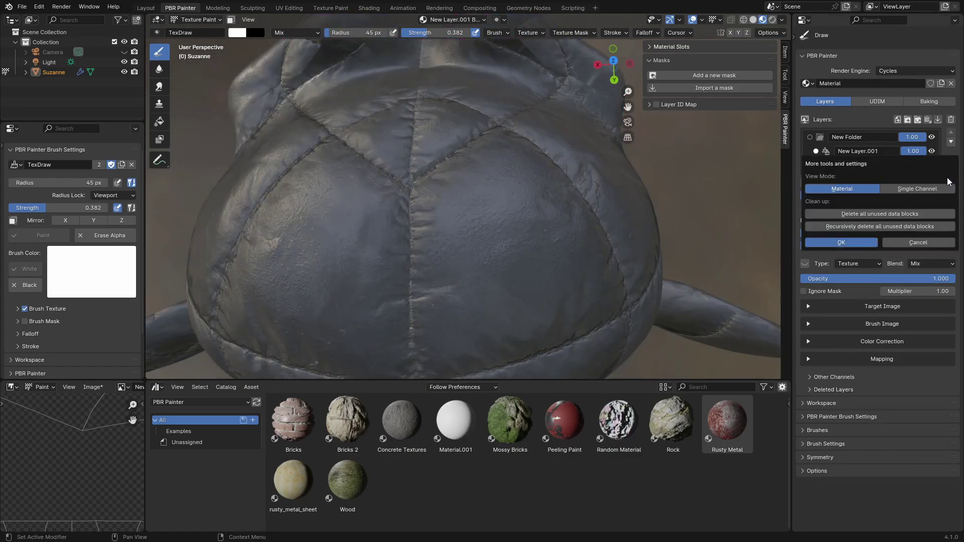
pyautogui.click(894, 188)
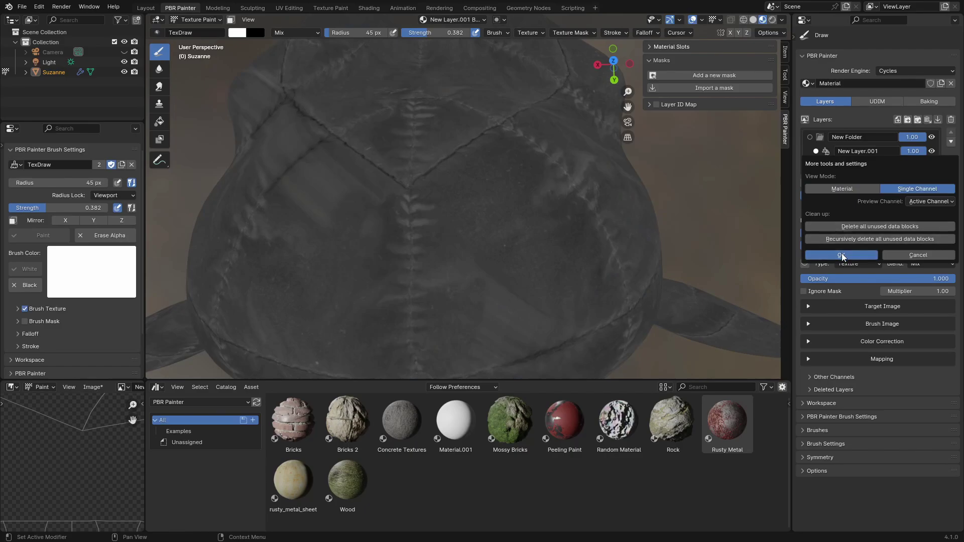
pyautogui.click(864, 254)
pyautogui.click(941, 233)
pyautogui.moveTo(562, 221)
pyautogui.mouseDown(button='middle')
pyautogui.moveTo(464, 195)
pyautogui.moveTo(386, 210)
pyautogui.mouseUp(button='middle')
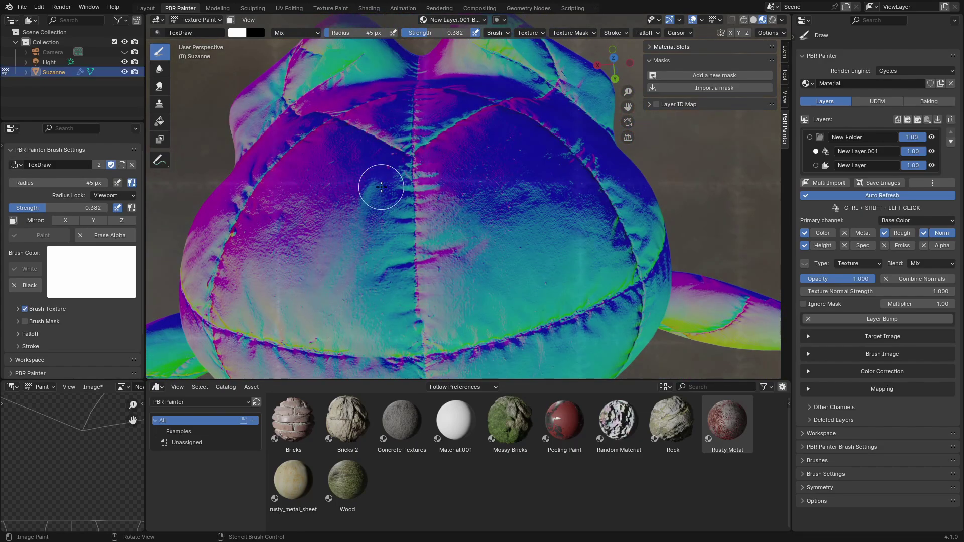
pyautogui.moveTo(394, 247); pyautogui.dragTo(450, 240, button='middle')
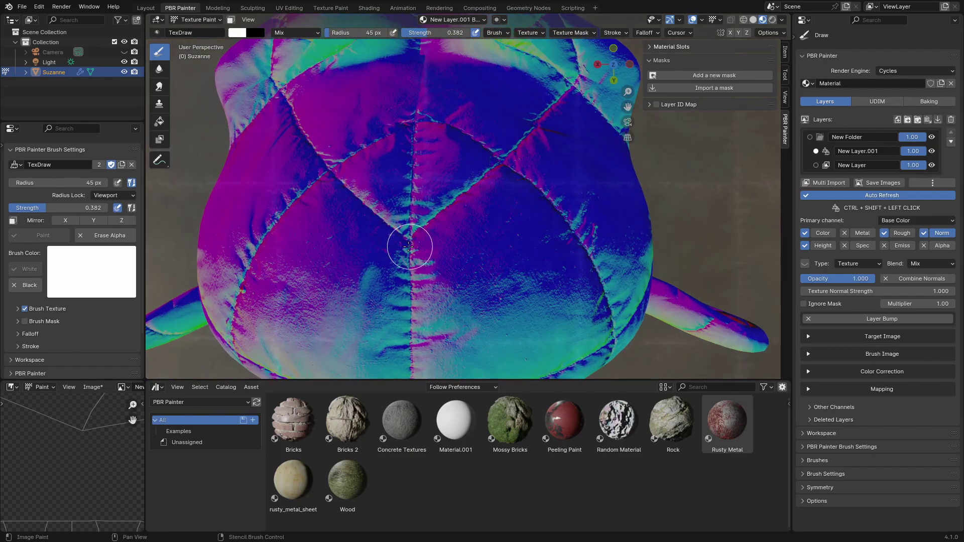
pyautogui.keyDown('shift'); pyautogui.moveTo(470, 209); pyautogui.dragTo(494, 307, button='middle'); pyautogui.keyUp('shift')
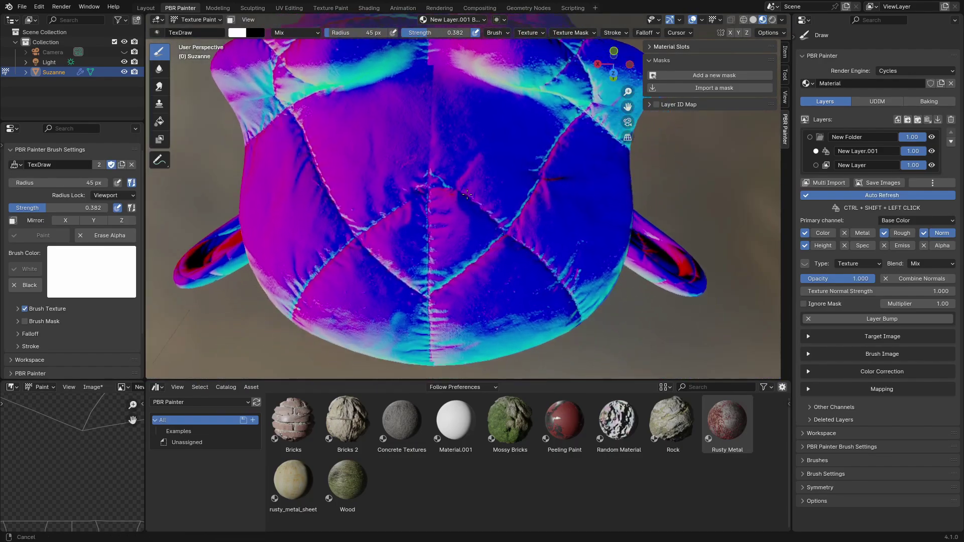
# Step: Use Erase Alpha on the stray fabric around the upper seam junction, and return the view mode to Material
pyautogui.scroll(3, 495, 301)
pyautogui.keyDown('shift'); pyautogui.moveTo(426, 198); pyautogui.dragTo(455, 216, button='middle'); pyautogui.keyUp('shift')
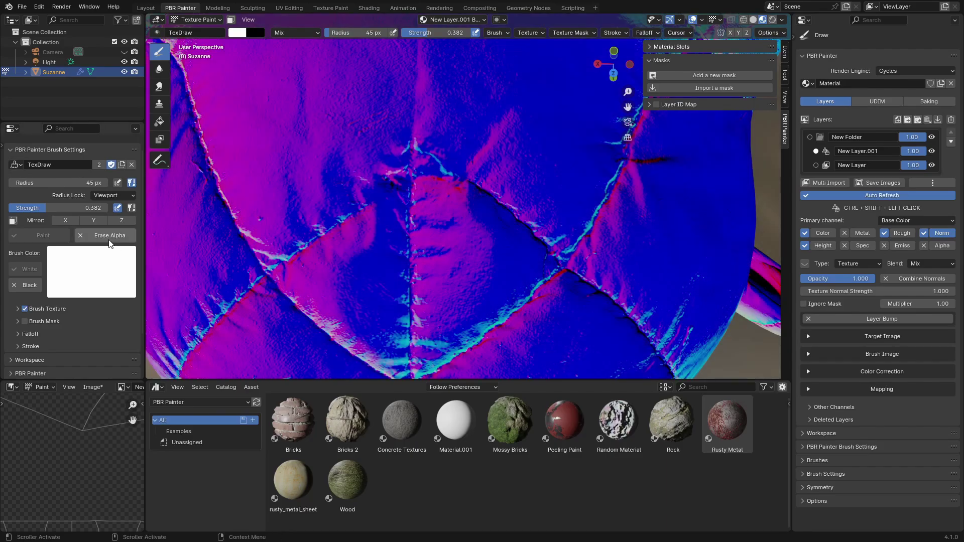
pyautogui.click(109, 240)
pyautogui.keyDown('shift'); pyautogui.moveTo(390, 261); pyautogui.dragTo(399, 300, button='middle'); pyautogui.keyUp('shift')
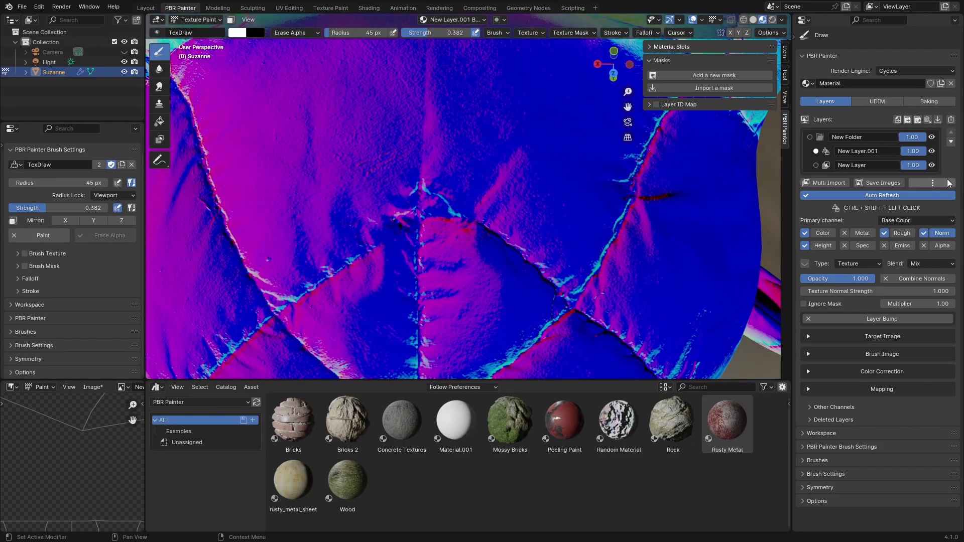
pyautogui.click(947, 184)
pyautogui.click(842, 192)
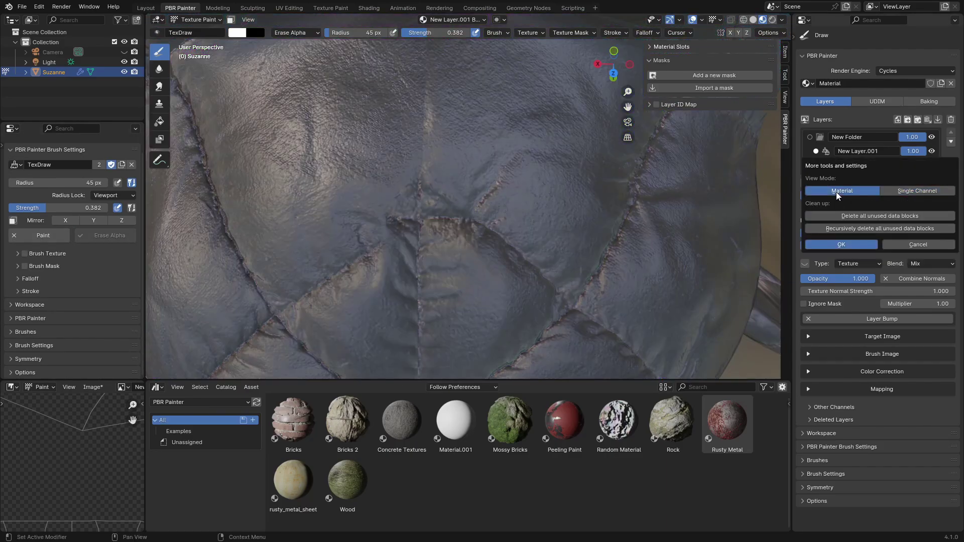
# Step: Set the eraser radius to 29 px and erase the remaining stray fabric around the upper seam junction
pyautogui.press('f')
pyautogui.click(384, 220)
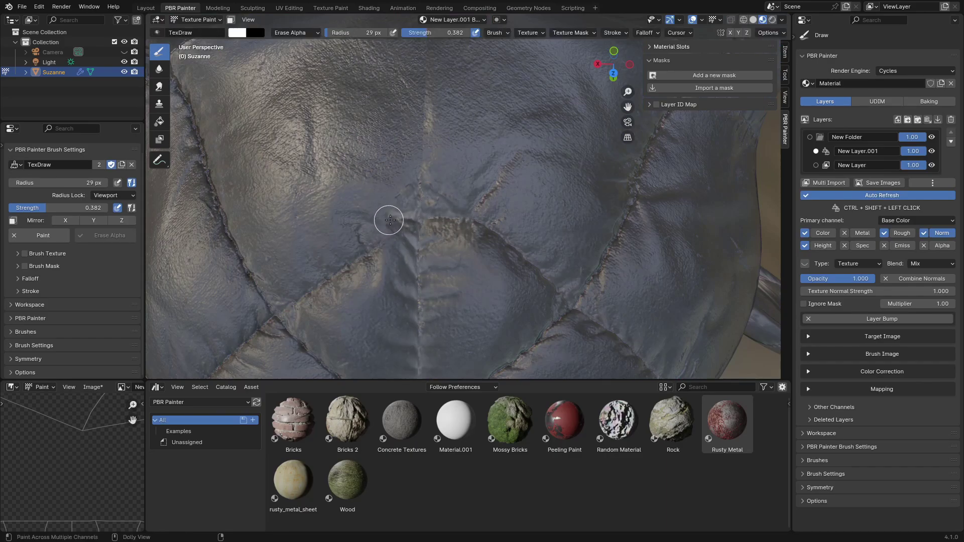
pyautogui.moveTo(384, 241); pyautogui.dragTo(389, 237)
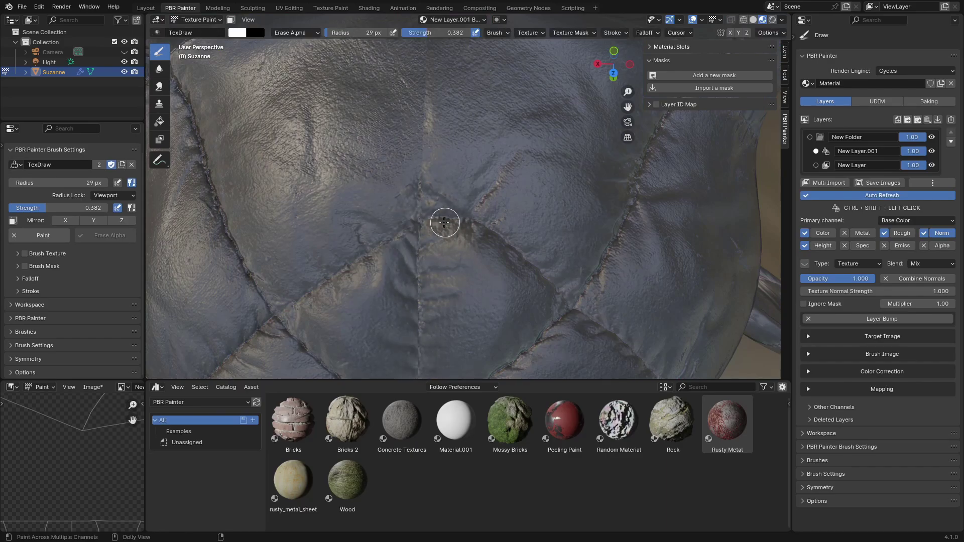
pyautogui.moveTo(430, 188); pyautogui.dragTo(281, 211, button='middle')
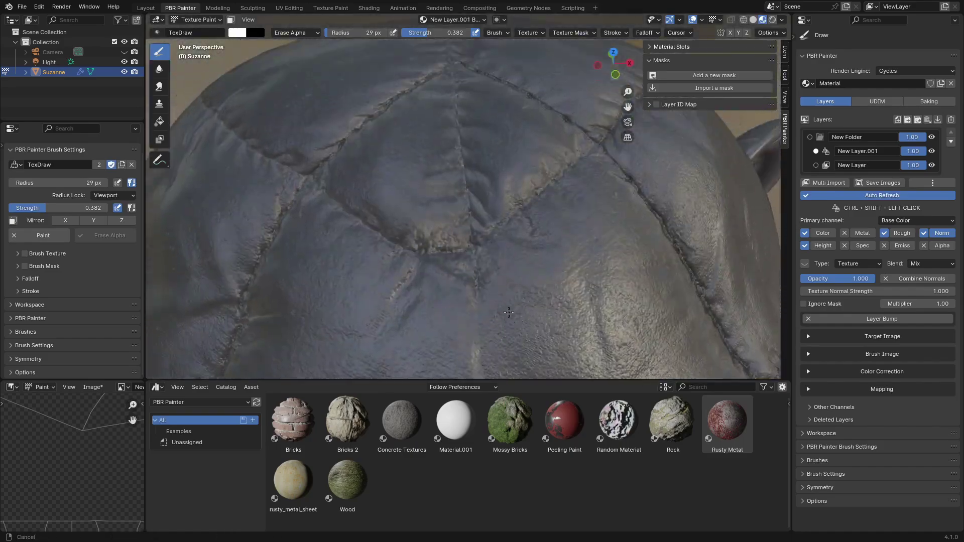
pyautogui.scroll(-2, 395, 213)
pyautogui.press('e')
pyautogui.moveTo(395, 212); pyautogui.dragTo(461, 242, button='middle')
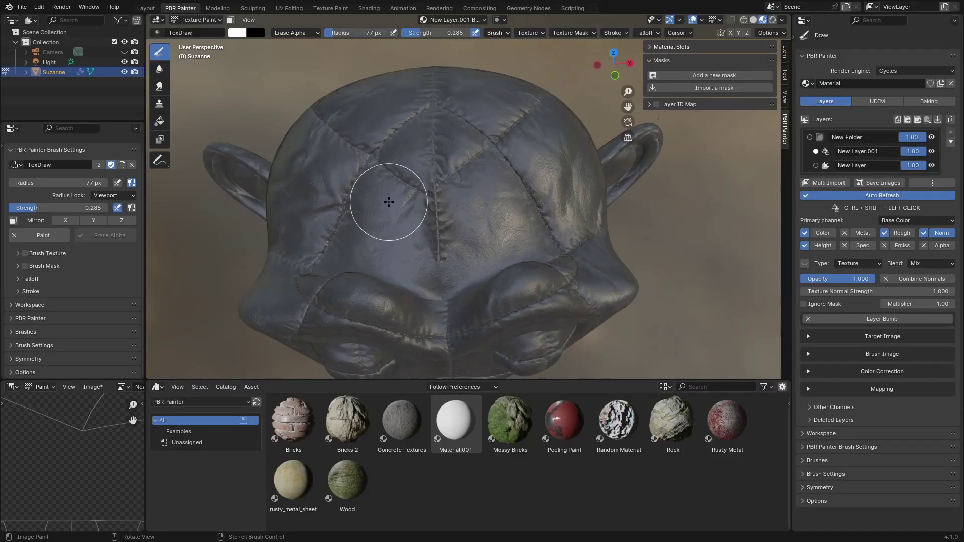
# Step: Switch the brush back to Paint for the back of the head and raise its strength
pyautogui.moveTo(387, 200)
pyautogui.mouseDown()
pyautogui.moveTo(422, 189)
pyautogui.moveTo(414, 195)
pyautogui.mouseUp()
pyautogui.moveTo(415, 196); pyautogui.dragTo(611, 166, button='middle')
pyautogui.moveTo(544, 211); pyautogui.dragTo(550, 236, button='middle')
pyautogui.keyDown('shift'); pyautogui.moveTo(547, 324); pyautogui.dragTo(549, 258, button='middle'); pyautogui.keyUp('shift')
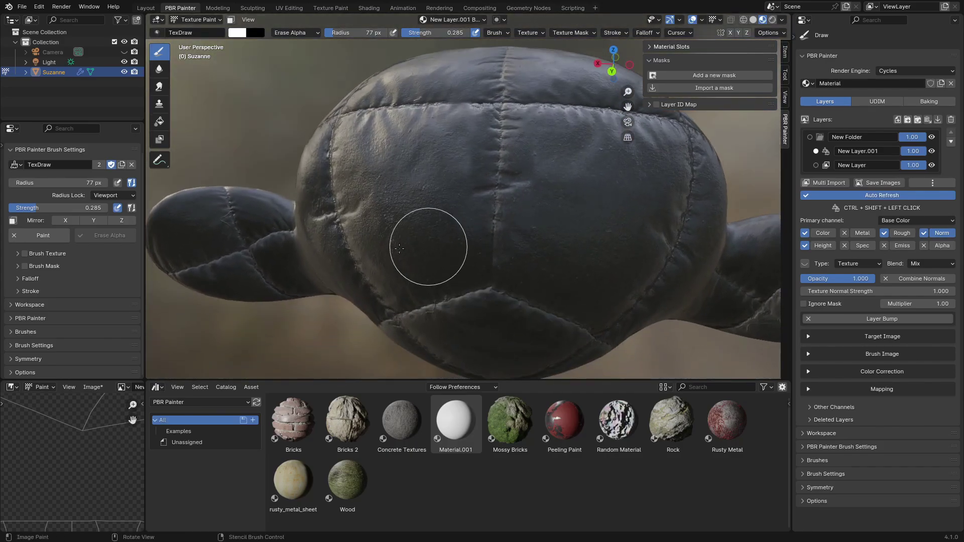
pyautogui.click(50, 235)
pyautogui.hotkey('shift', 'f')
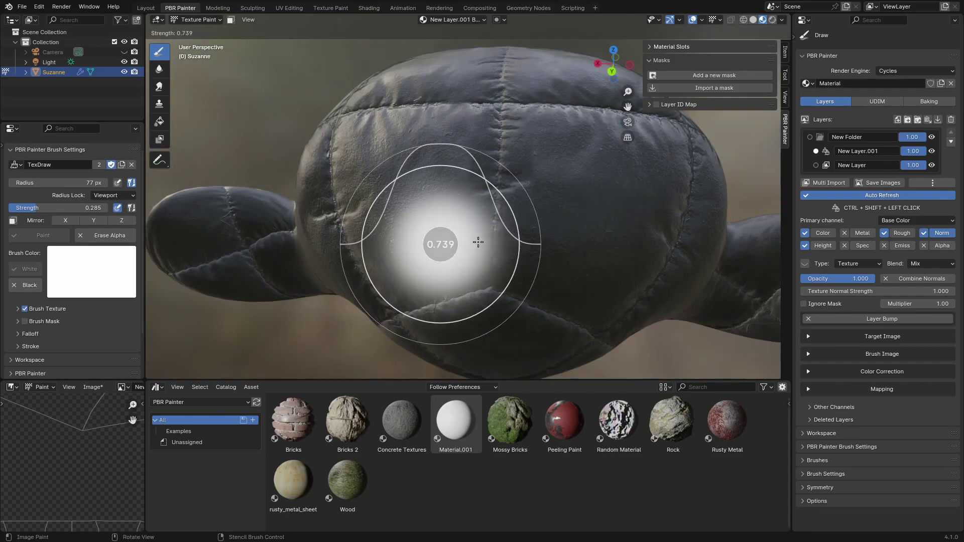
pyautogui.click(501, 239)
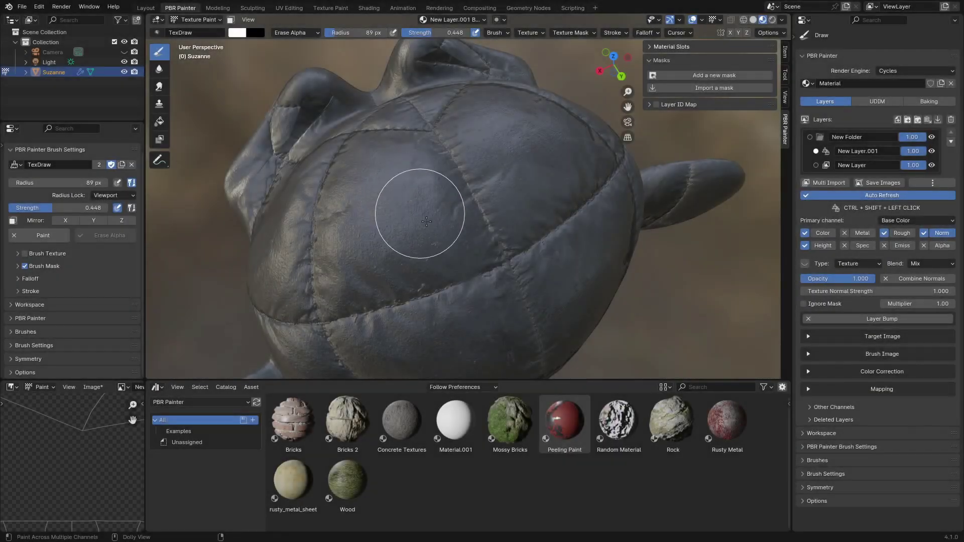
# Step: Expand the brush mask and erase fabric across the back of the head with the cloud-masked Erase Alpha brush
pyautogui.moveTo(420, 209)
pyautogui.mouseDown(button='middle')
pyautogui.moveTo(526, 300)
pyautogui.moveTo(451, 254)
pyautogui.mouseUp(button='middle')
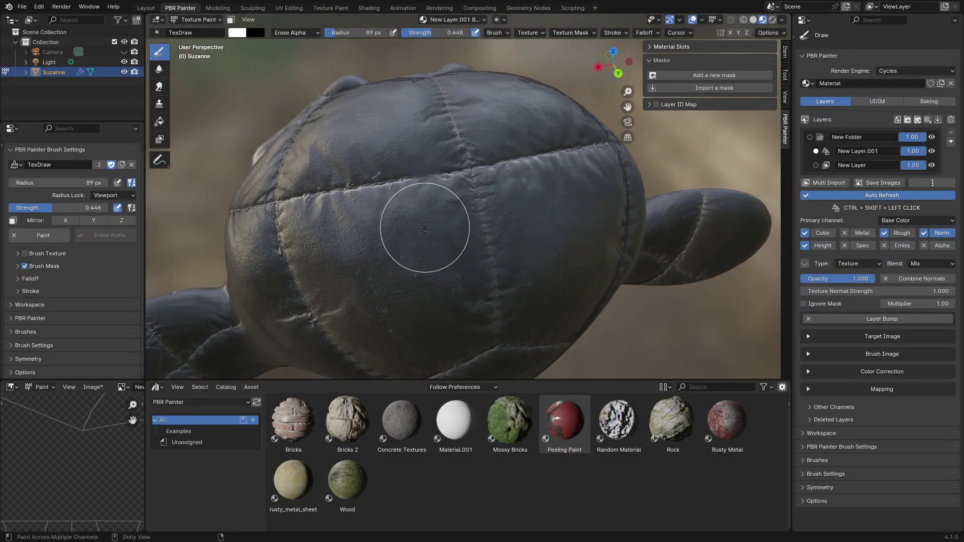
pyautogui.click(18, 266)
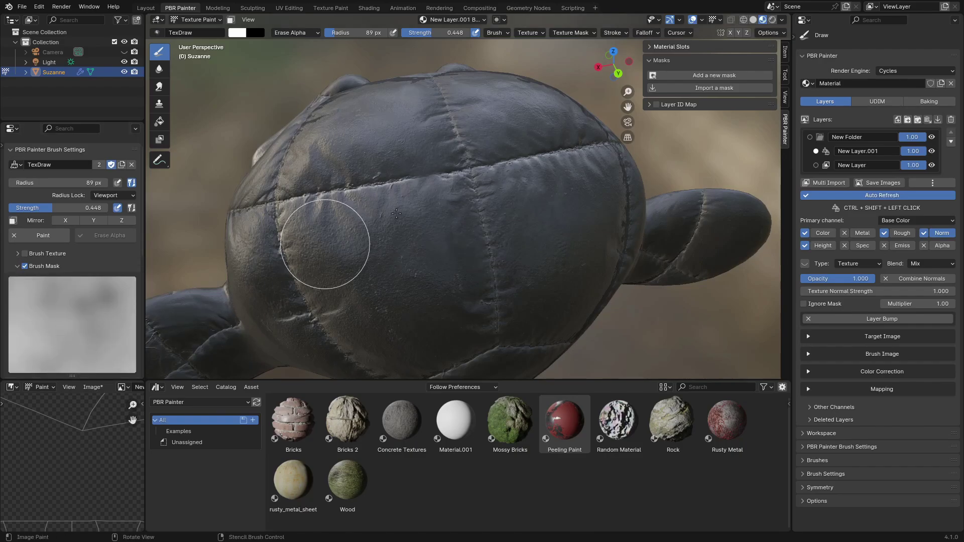
pyautogui.moveTo(569, 256); pyautogui.dragTo(436, 222, button='middle')
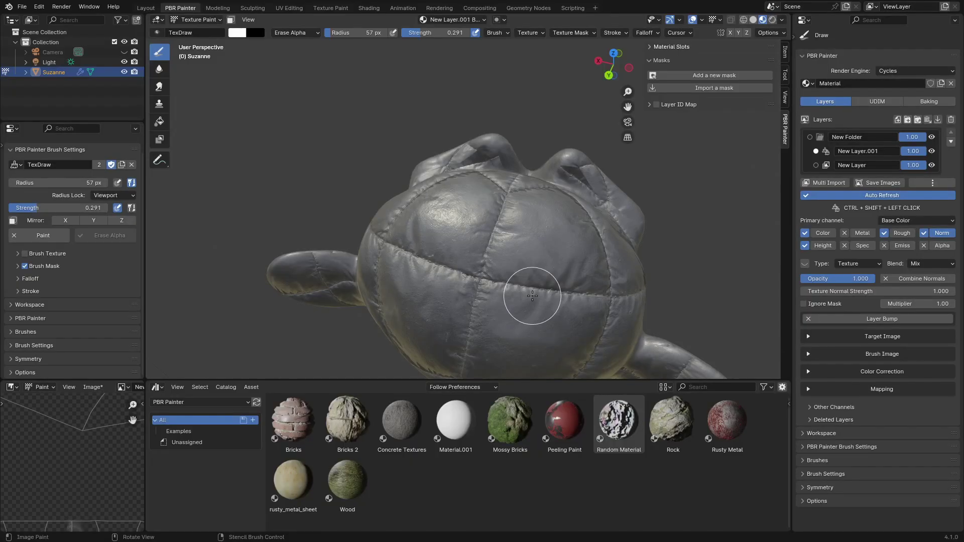
# Step: Examine the stitched fabric and covered seams on the back of the head from several angles
pyautogui.moveTo(533, 296); pyautogui.dragTo(521, 279, button='middle')
pyautogui.scroll(3, 520, 280)
pyautogui.scroll(-3, 562, 285)
pyautogui.moveTo(587, 288); pyautogui.dragTo(515, 264, button='middle')
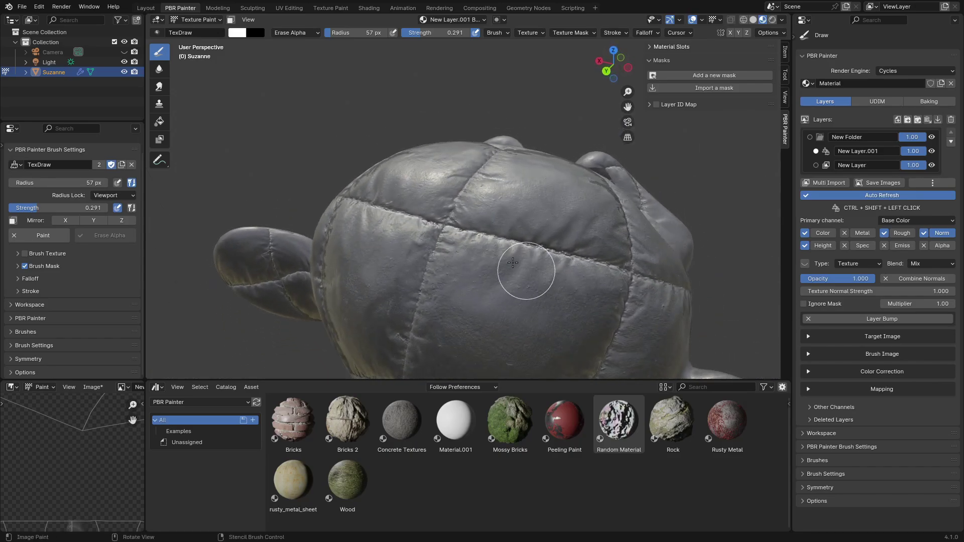
pyautogui.moveTo(405, 344); pyautogui.dragTo(491, 307, button='middle')
pyautogui.moveTo(557, 284)
pyautogui.mouseDown(button='middle')
pyautogui.moveTo(465, 253)
pyautogui.moveTo(546, 250)
pyautogui.moveTo(435, 256)
pyautogui.moveTo(538, 269)
pyautogui.mouseUp(button='middle')
pyautogui.scroll(-5, 465, 253)
pyautogui.scroll(5, 442, 252)
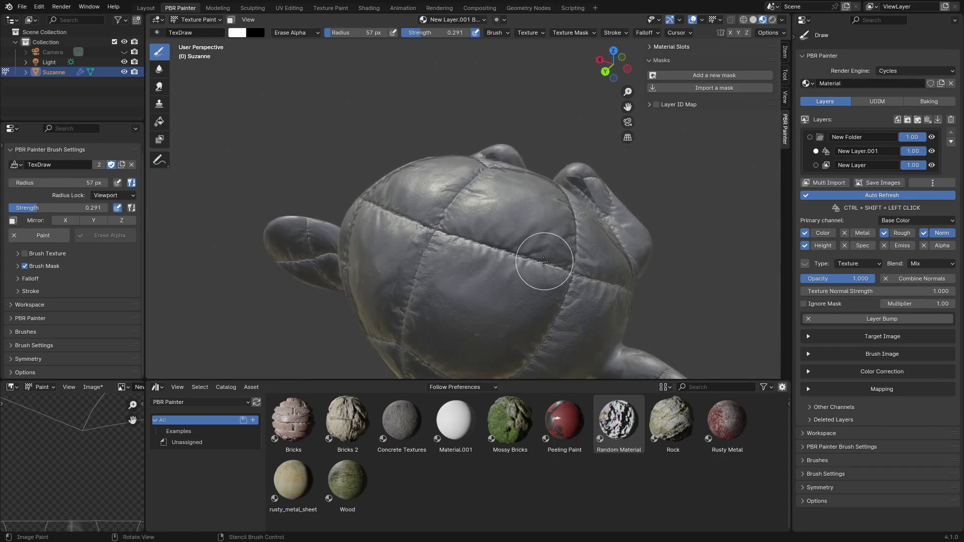
# Step: Preview the stitched head in rendered shading and set the brush back to Paint
pyautogui.click(772, 22)
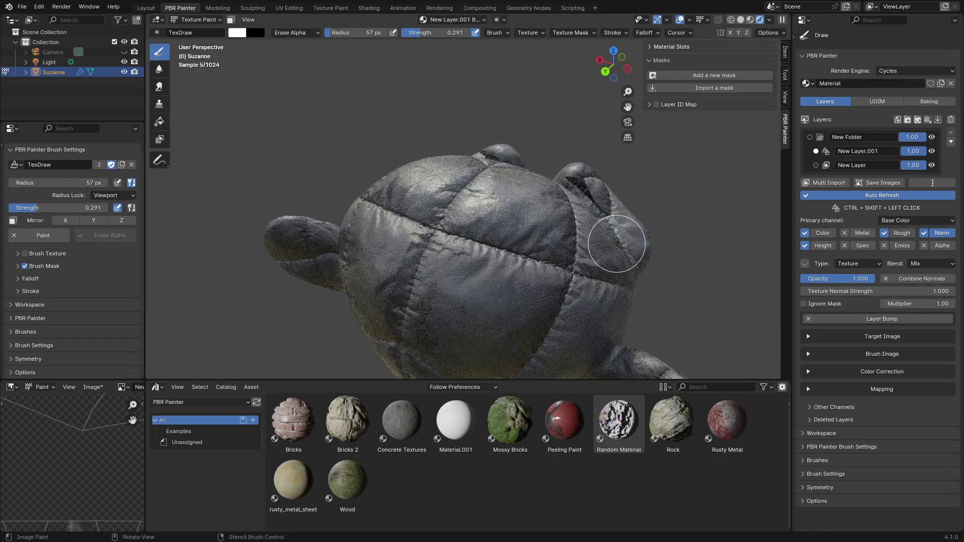
pyautogui.moveTo(553, 249); pyautogui.dragTo(587, 266, button='middle')
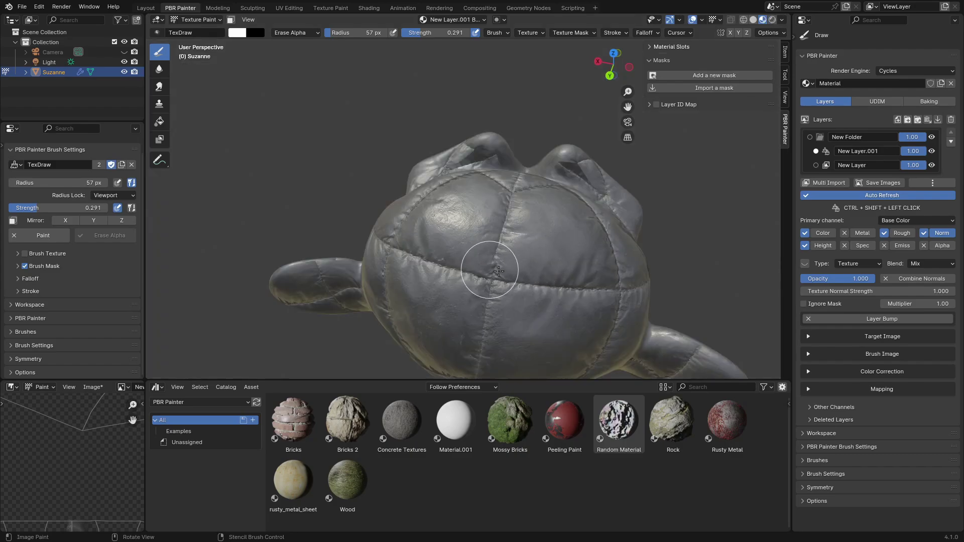
pyautogui.click(29, 237)
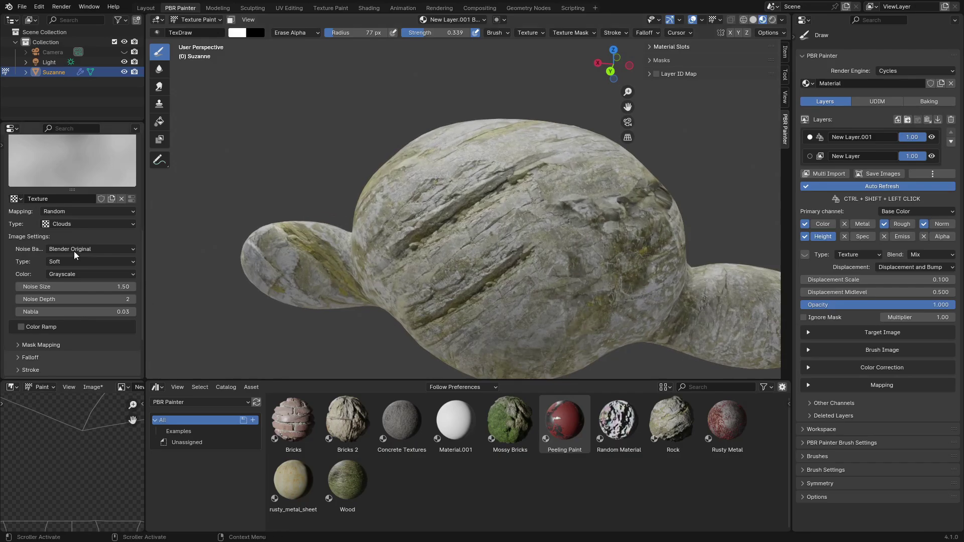
# Step: Collapse the brush mask settings and show the rock-covered Suzanne in rendered shading
pyautogui.scroll(6, 88, 242)
pyautogui.click(18, 241)
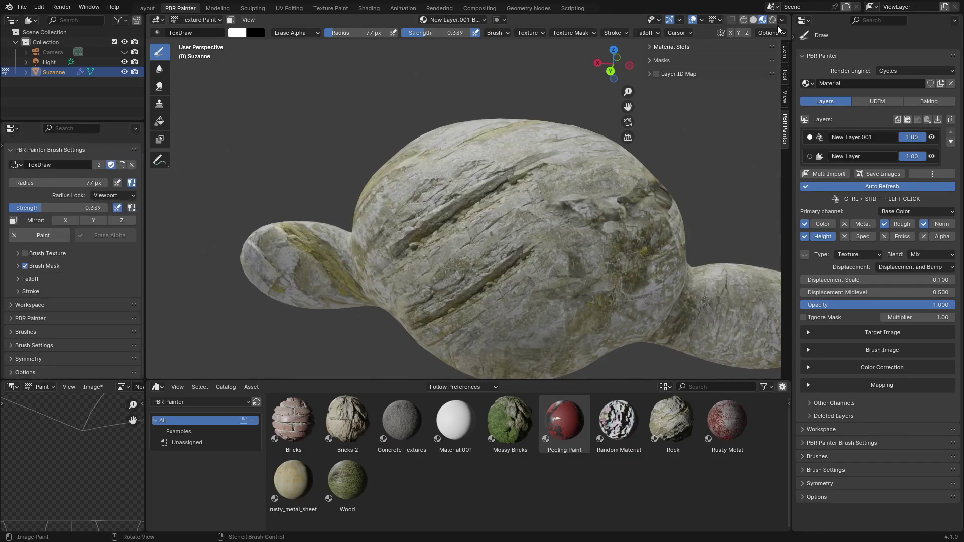
pyautogui.click(772, 19)
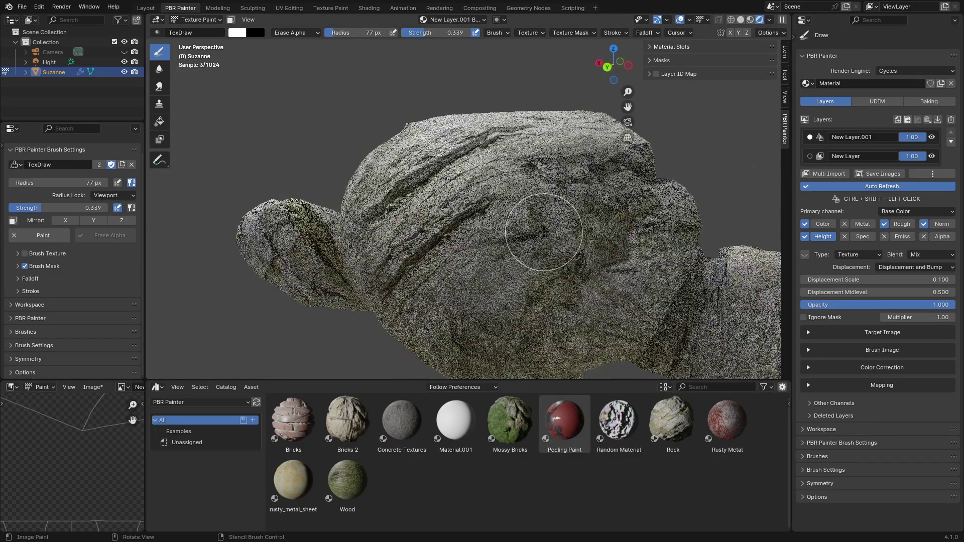
# Step: Set New Layer.001's opacity to 0.00 and inspect the UV seams of the base rock layer up close
pyautogui.moveTo(918, 139); pyautogui.dragTo(889, 138)
pyautogui.moveTo(442, 227); pyautogui.dragTo(462, 227, button='middle')
pyautogui.scroll(4, 462, 228)
pyautogui.moveTo(539, 288); pyautogui.dragTo(564, 198, button='middle')
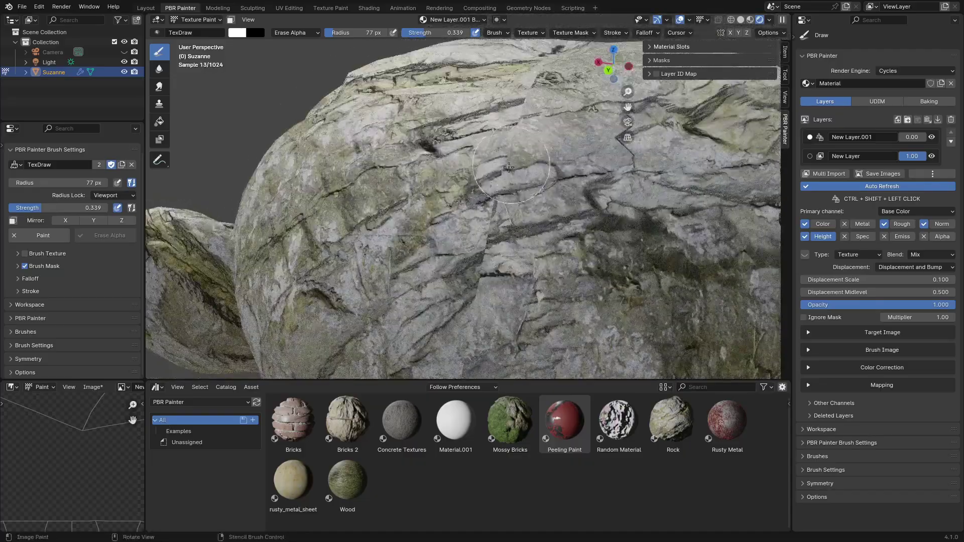
pyautogui.moveTo(470, 313); pyautogui.dragTo(497, 236, button='middle')
# Step: Restore New Layer.001's opacity to 1.00 and examine the seam coverage on the rendered rock from several angles
pyautogui.moveTo(912, 137); pyautogui.dragTo(926, 137)
pyautogui.scroll(-4, 661, 184)
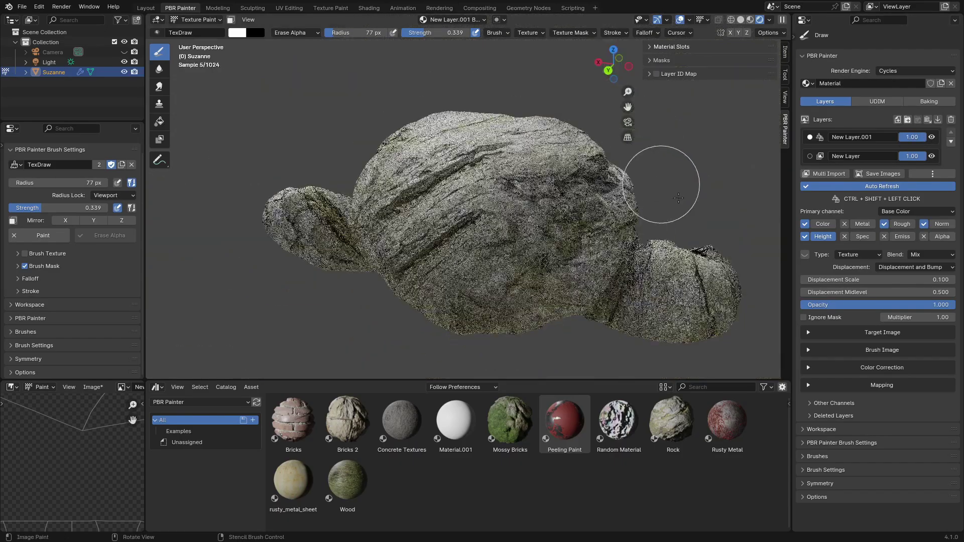
pyautogui.moveTo(678, 196); pyautogui.dragTo(736, 188, button='middle')
pyautogui.moveTo(924, 137)
pyautogui.mouseDown()
pyautogui.moveTo(901, 137)
pyautogui.moveTo(923, 137)
pyautogui.mouseUp()
pyautogui.moveTo(585, 226)
pyautogui.mouseDown(button='middle')
pyautogui.moveTo(517, 206)
pyautogui.moveTo(602, 210)
pyautogui.moveTo(526, 205)
pyautogui.moveTo(580, 215)
pyautogui.moveTo(571, 193)
pyautogui.moveTo(597, 233)
pyautogui.moveTo(577, 243)
pyautogui.moveTo(549, 221)
pyautogui.moveTo(577, 230)
pyautogui.mouseUp(button='middle')
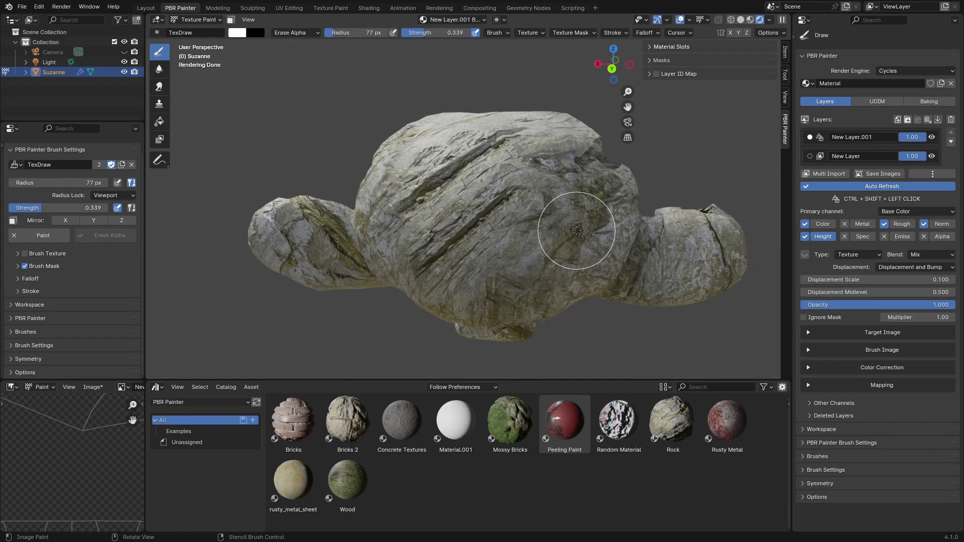
pyautogui.moveTo(576, 230)
pyautogui.mouseDown(button='middle')
pyautogui.moveTo(550, 251)
pyautogui.moveTo(537, 286)
pyautogui.moveTo(549, 293)
pyautogui.moveTo(555, 276)
pyautogui.mouseUp(button='middle')
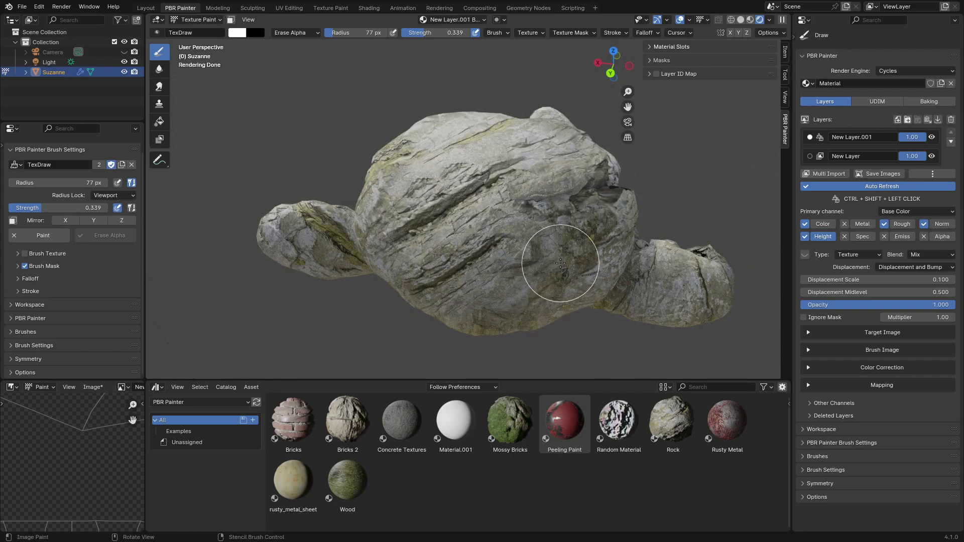